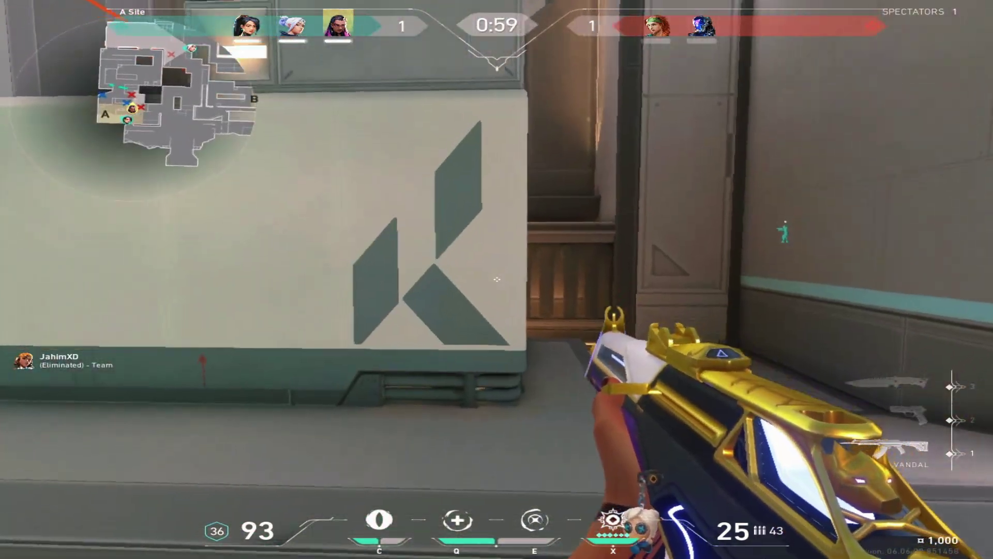
Back away from the crate, shoot the enemy, heal with Devour (Q), and switch back to the Vandal.
key("a")
key("s")
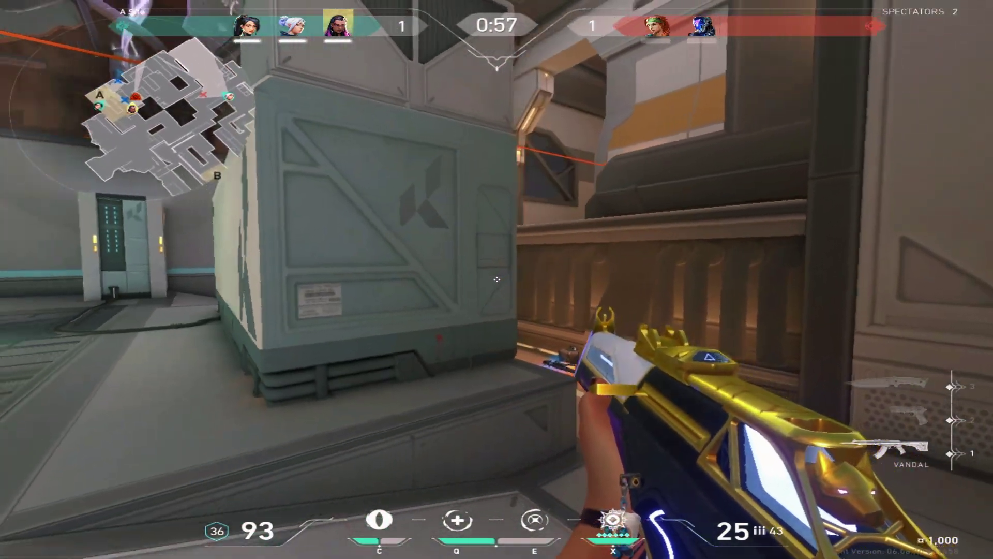
left_click(496, 279)
left_click(497, 279)
key("q")
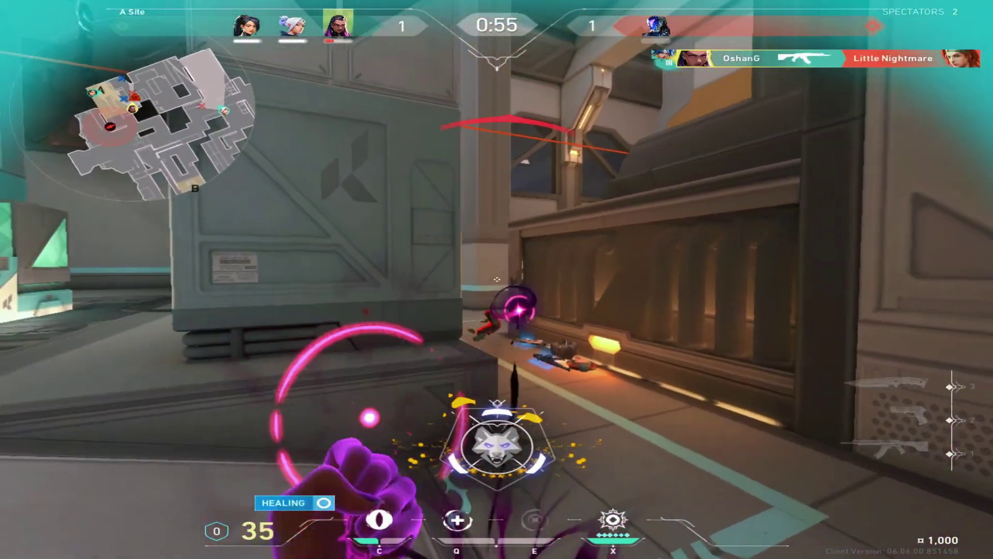
key("1")
key("w")
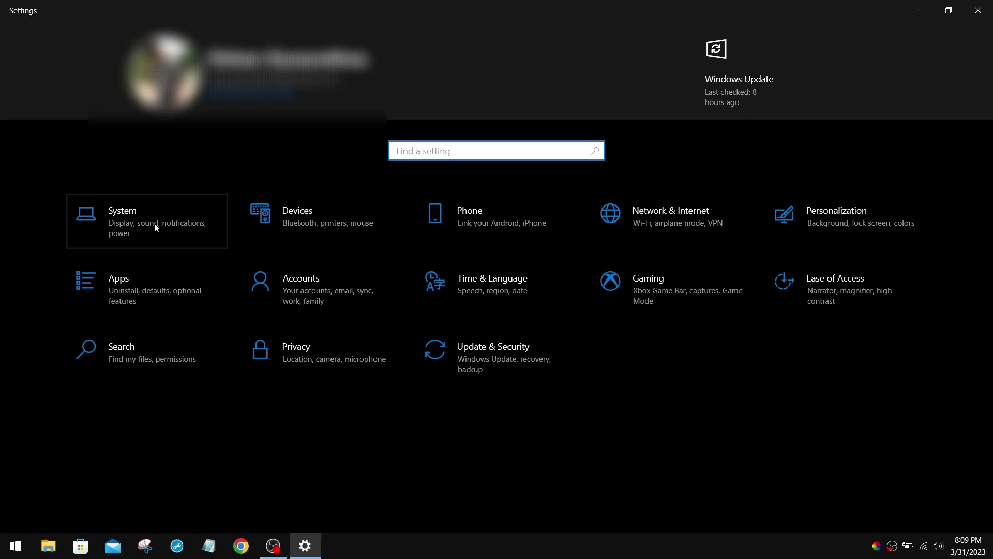
In System > Display > Advanced display, keep the refresh rate at 60.004 Hz.
left_click(154, 228)
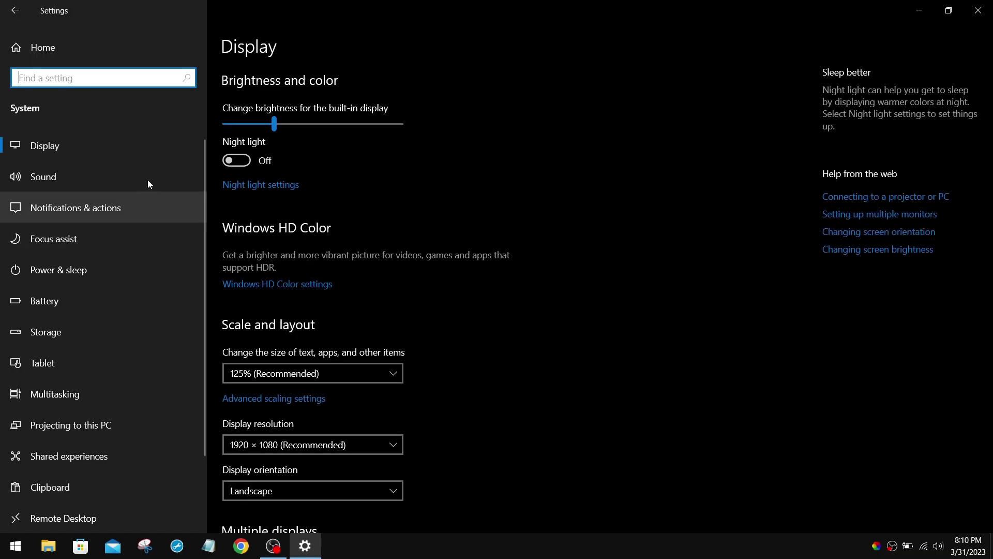
left_click(147, 154)
scroll(468, 315, "down", 5)
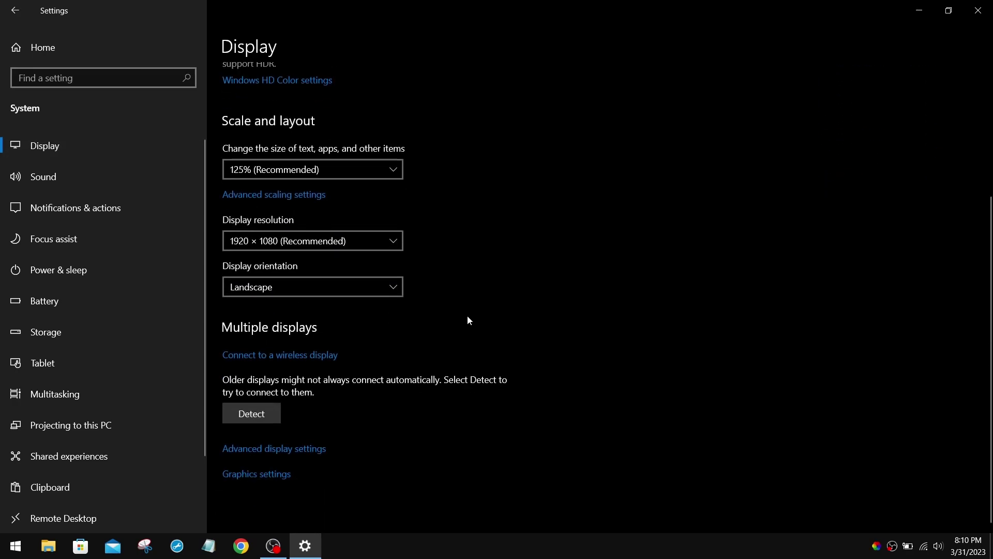
left_click(287, 450)
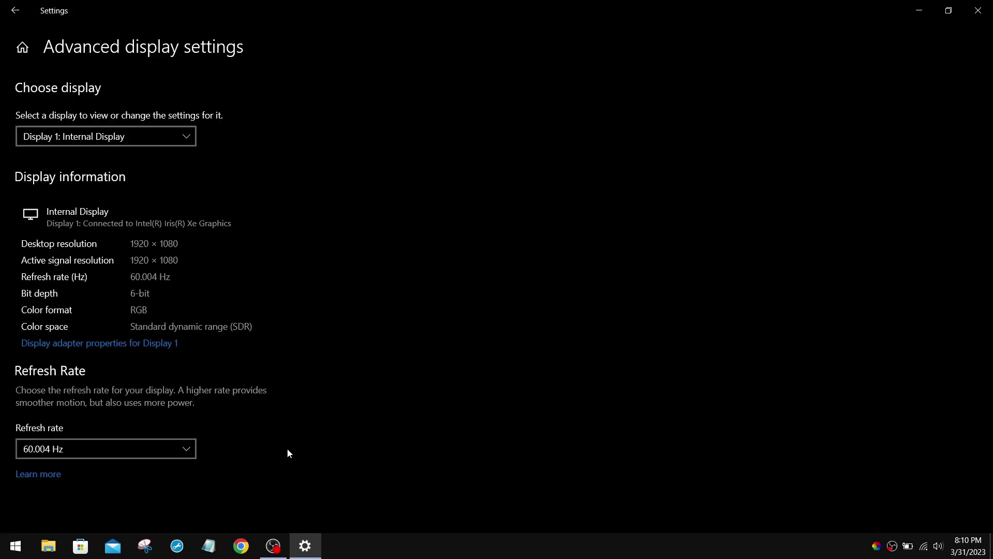
left_click(164, 449)
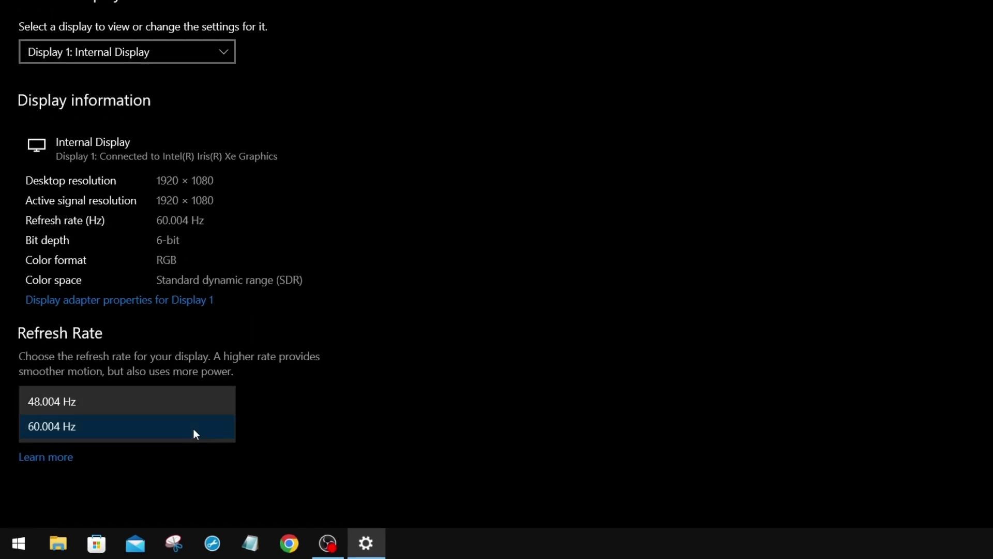
left_click(114, 430)
left_click(80, 425)
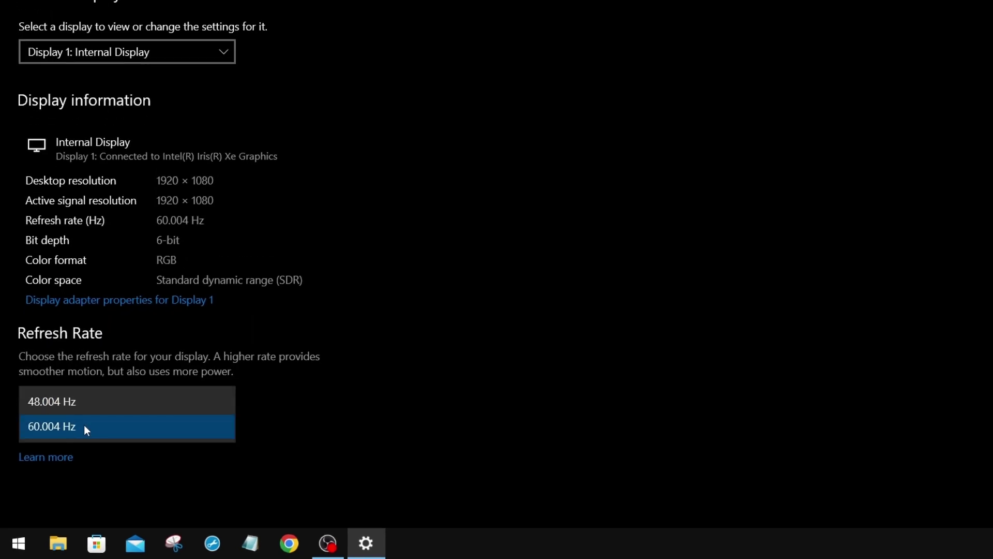
left_click(77, 452)
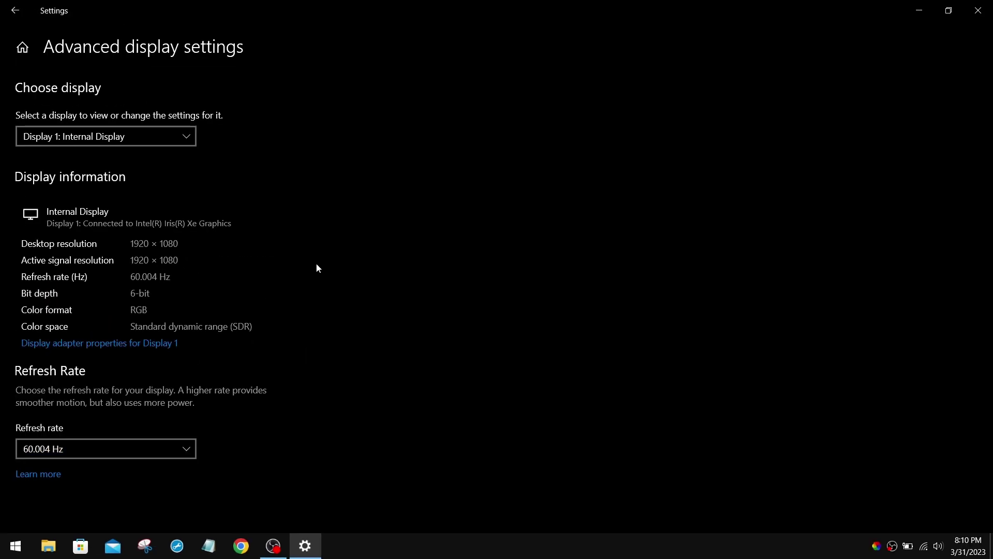
Go back and open the System About page with the device specifications.
left_click(3, 5)
scroll(78, 350, "down", 2)
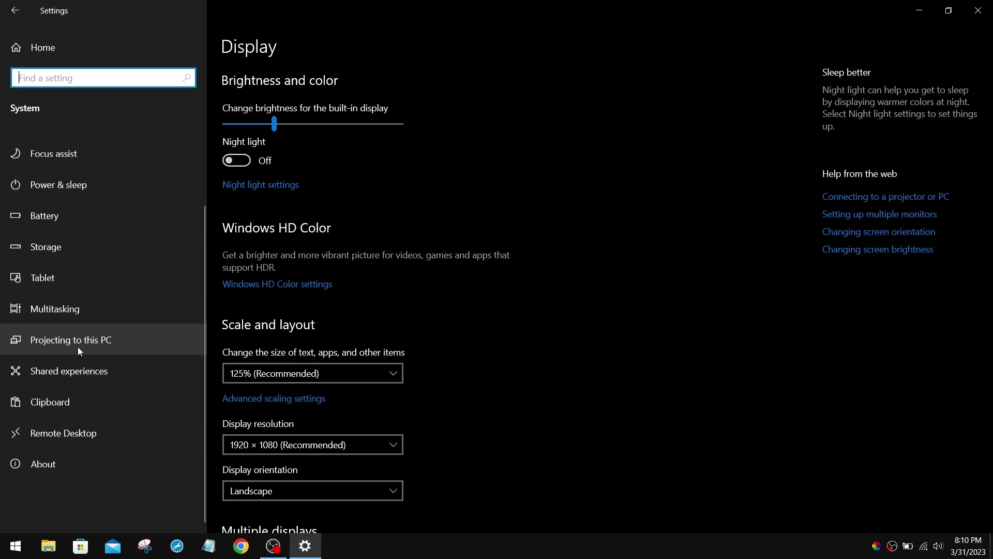
left_click(75, 467)
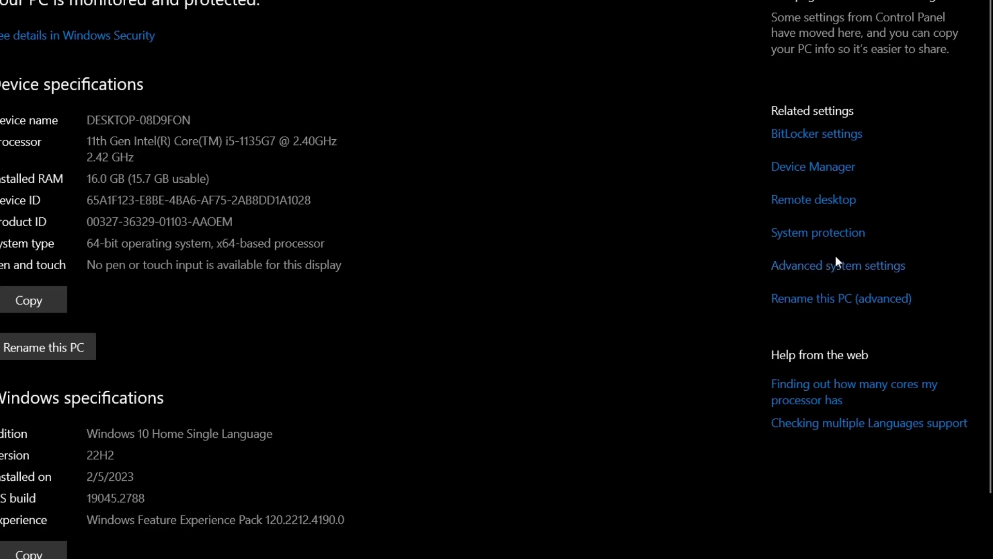
Set Performance visual effects to Custom, keeping only thumbnails and smooth screen-font edges, and confirm.
left_click(854, 268)
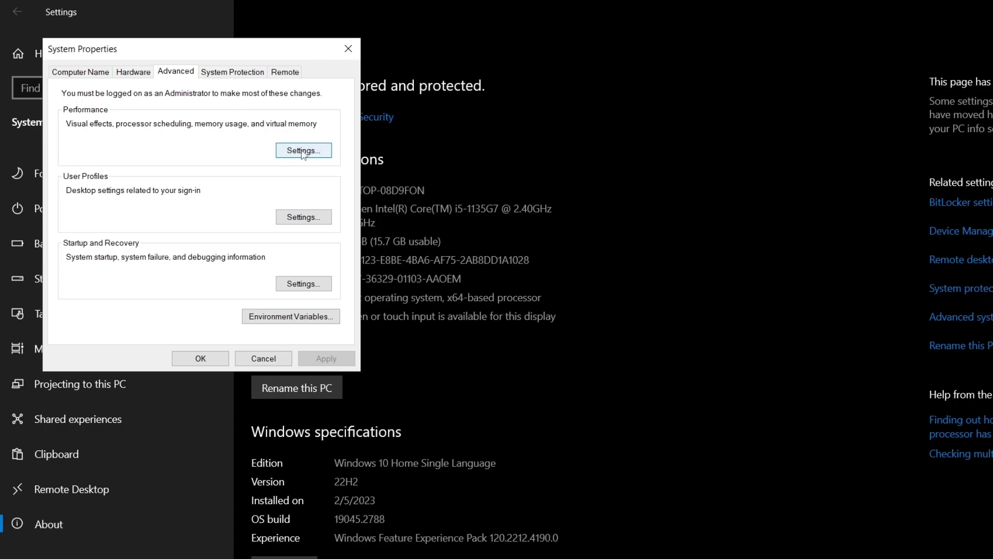
left_click(303, 150)
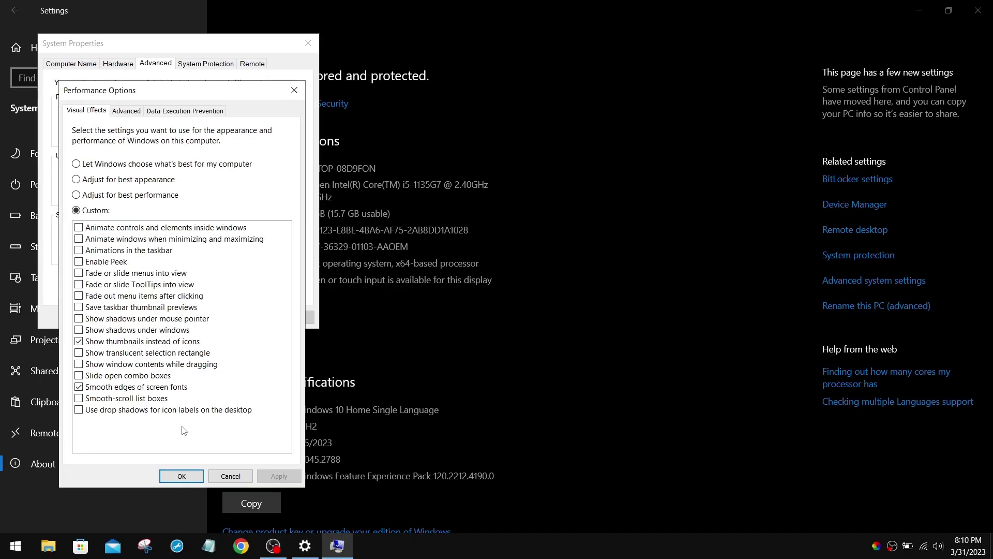
left_click(181, 478)
left_click(181, 321)
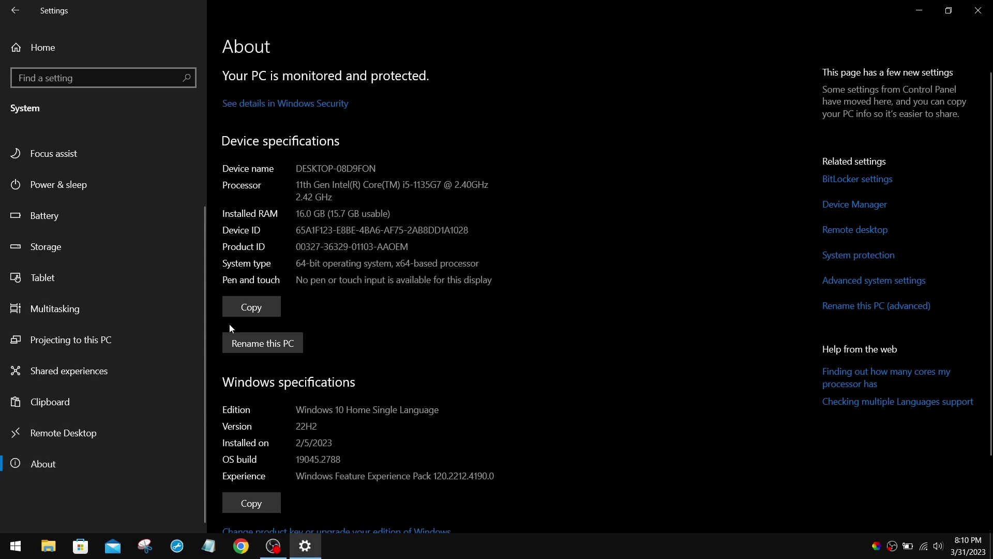
Check Gaming settings: Xbox Game Bar off and Game Mode on.
key("alt+Left")
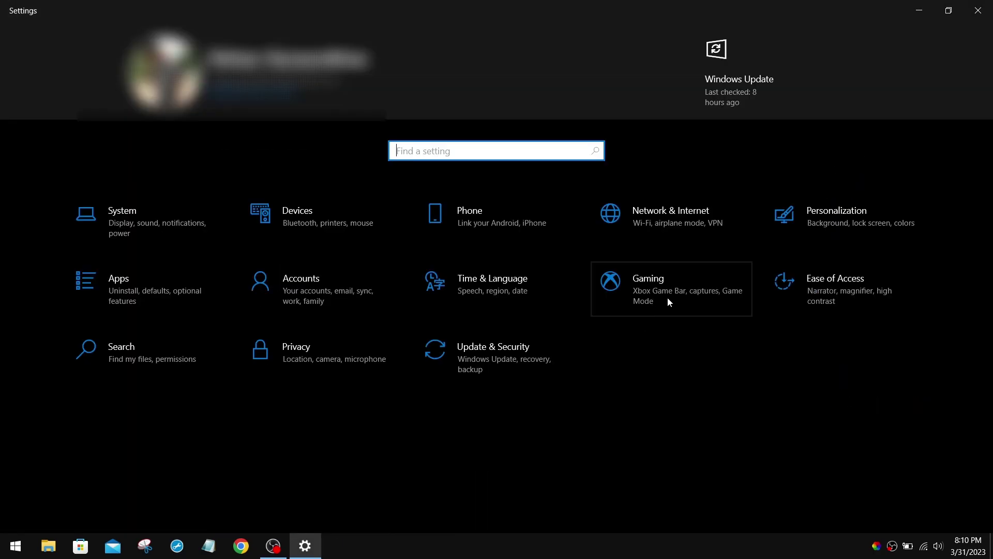
left_click(668, 300)
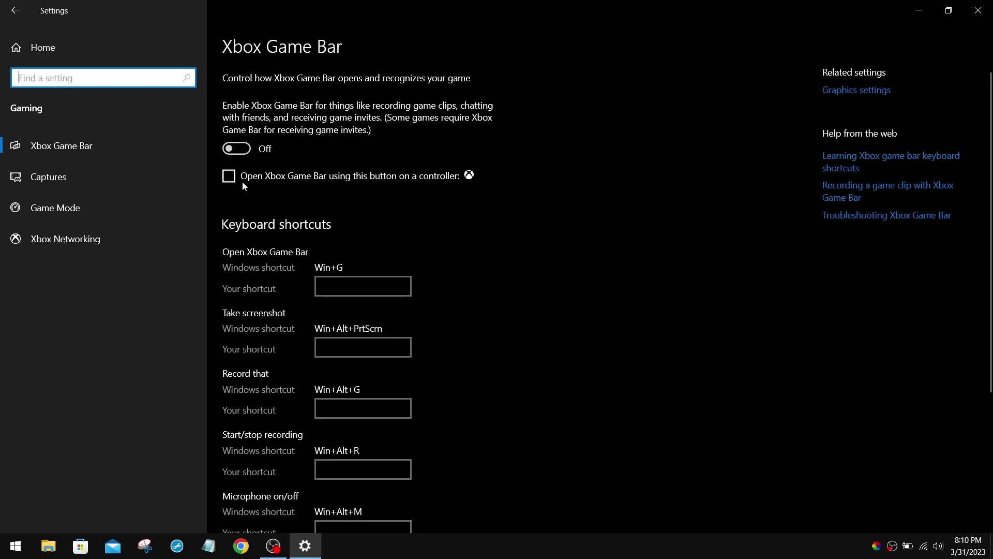
left_click(137, 208)
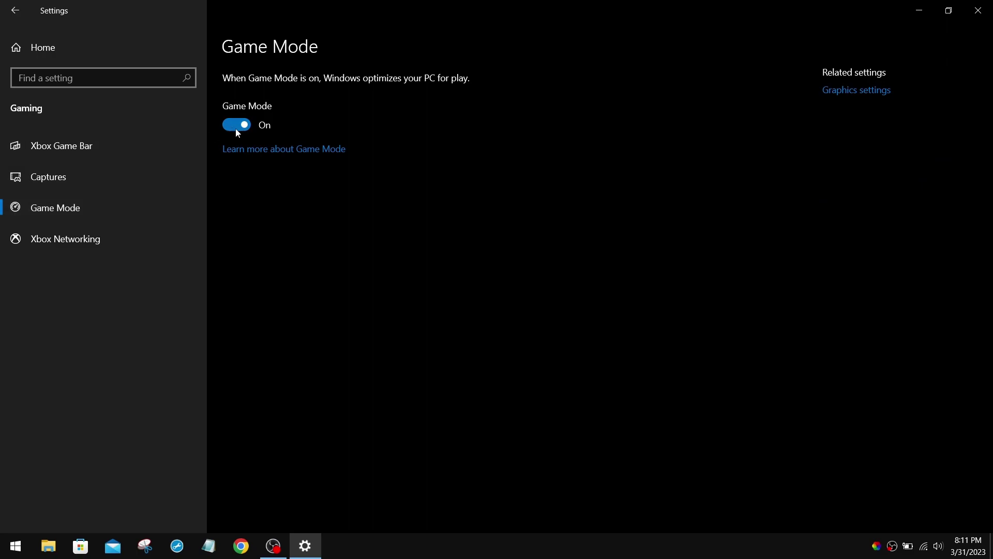
Open the Privacy > Background apps permissions page.
left_click(15, 11)
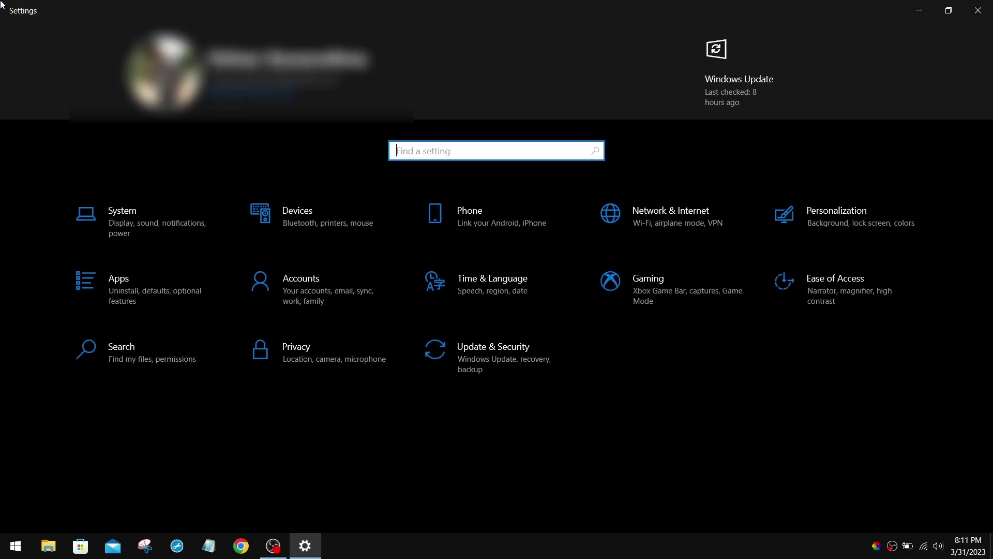
left_click(337, 358)
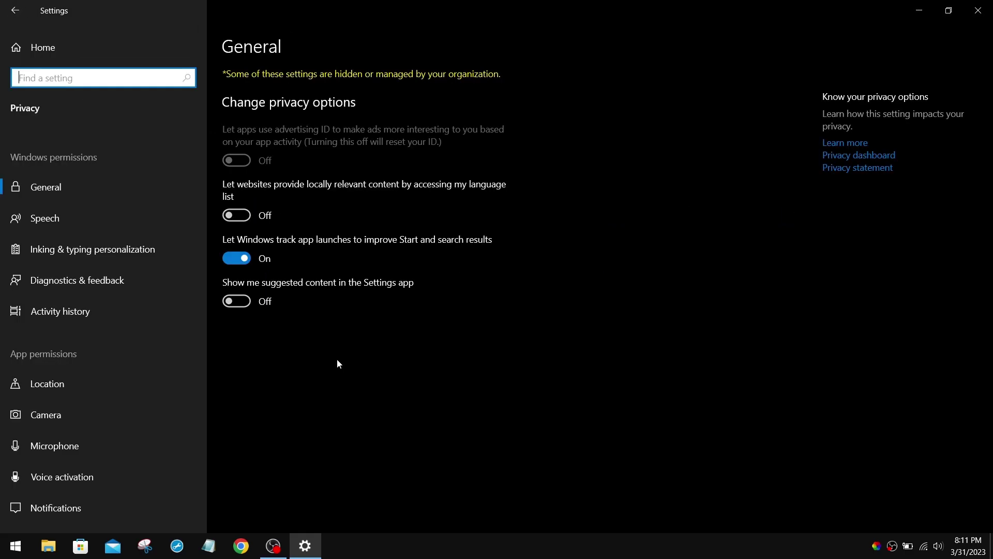
scroll(114, 332, "down", 10)
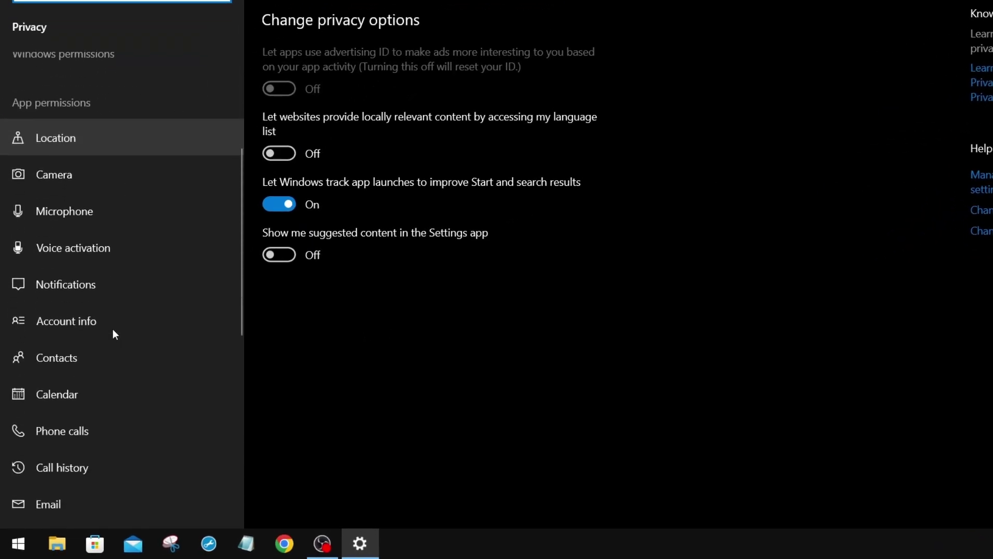
left_click(113, 328)
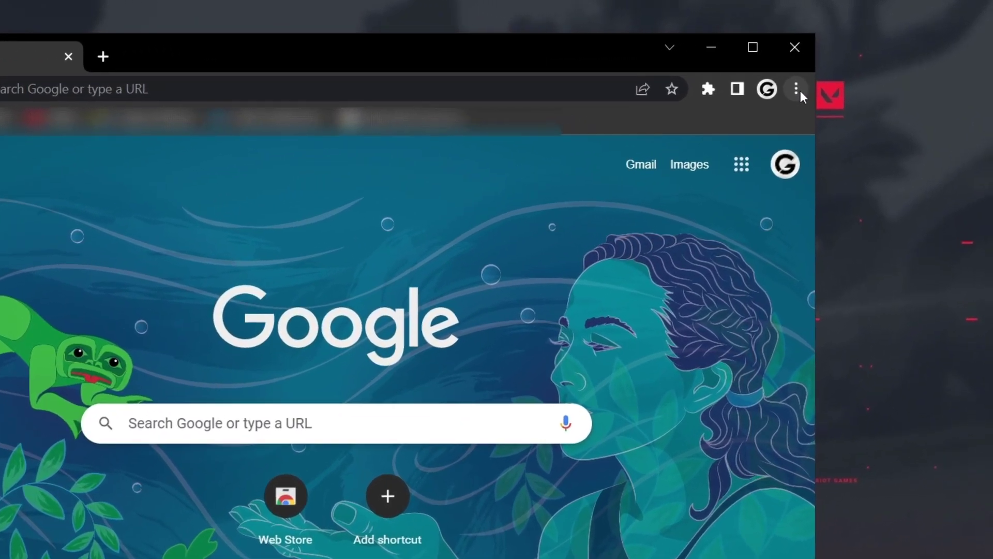
Open Chrome's Settings and go to the System section.
left_click(854, 64)
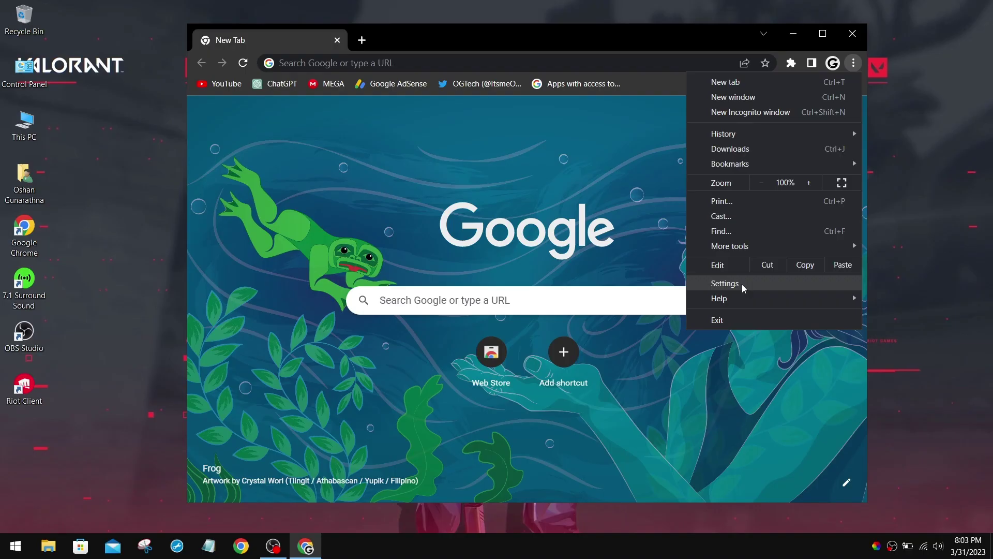
left_click(743, 284)
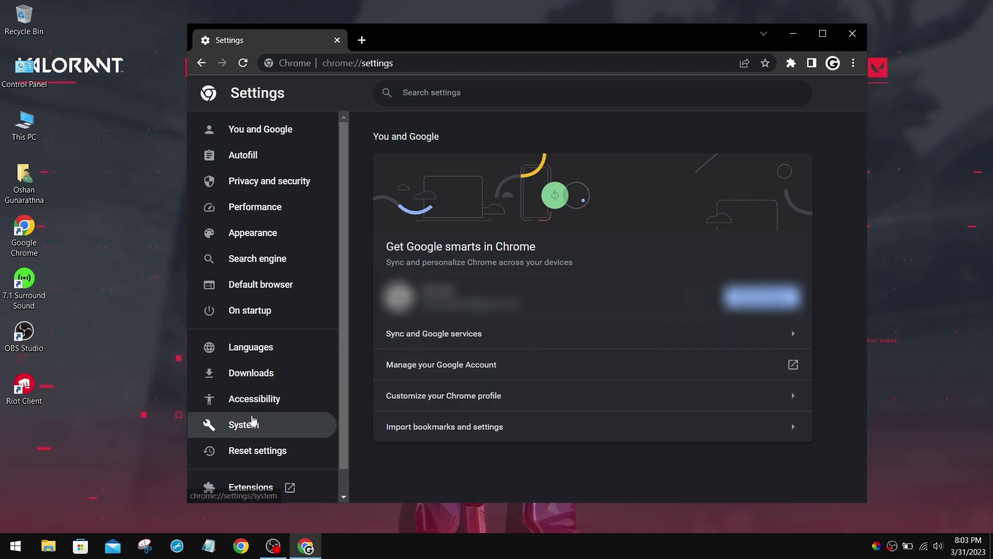
left_click(266, 426)
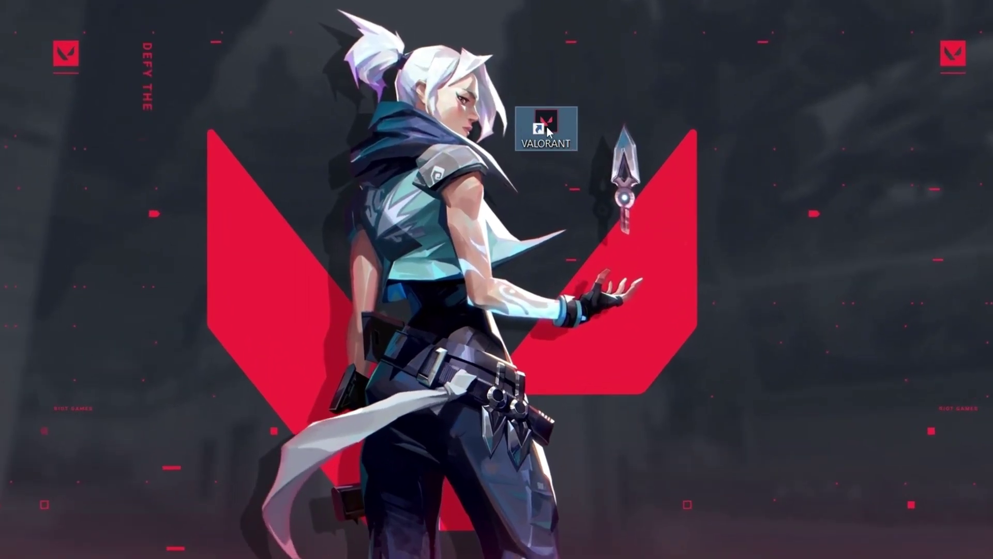
Open the Riot Client folder from the VALORANT shortcut and bring up RiotClientServices Properties.
right_click(547, 126)
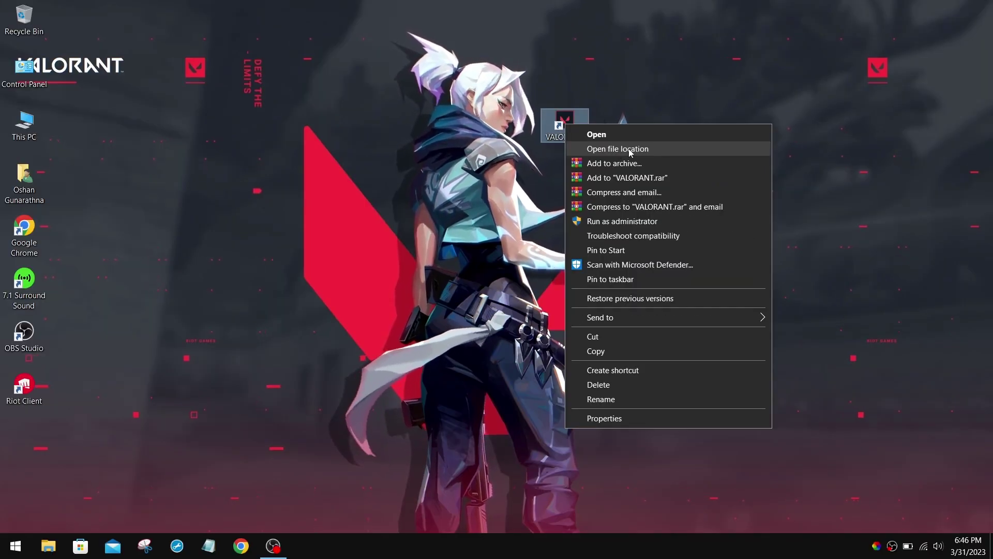
left_click(628, 148)
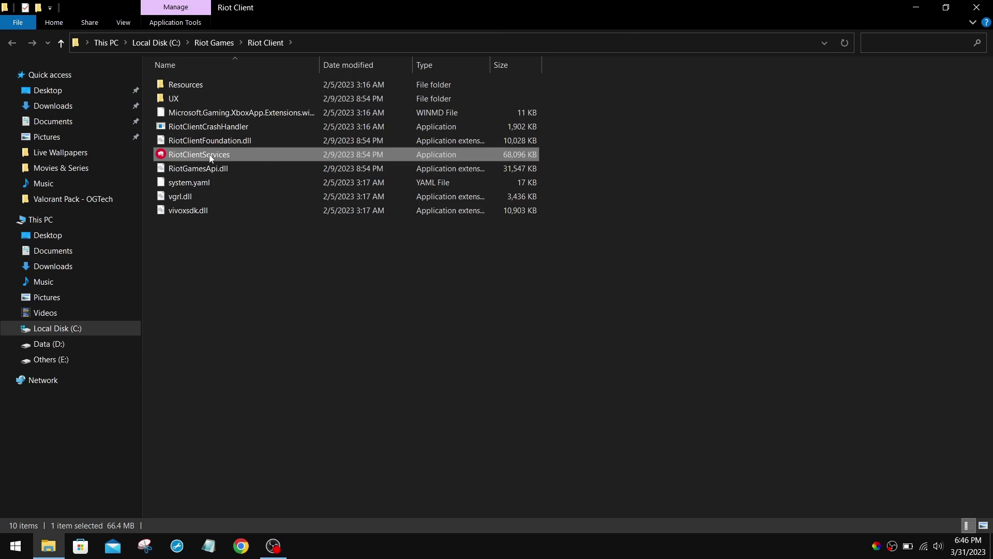
right_click(238, 156)
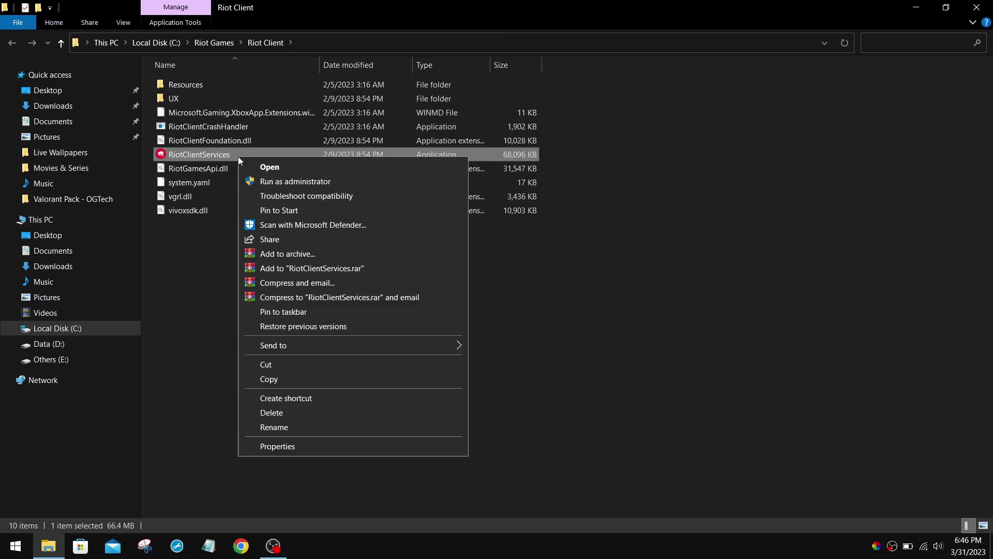
left_click(290, 447)
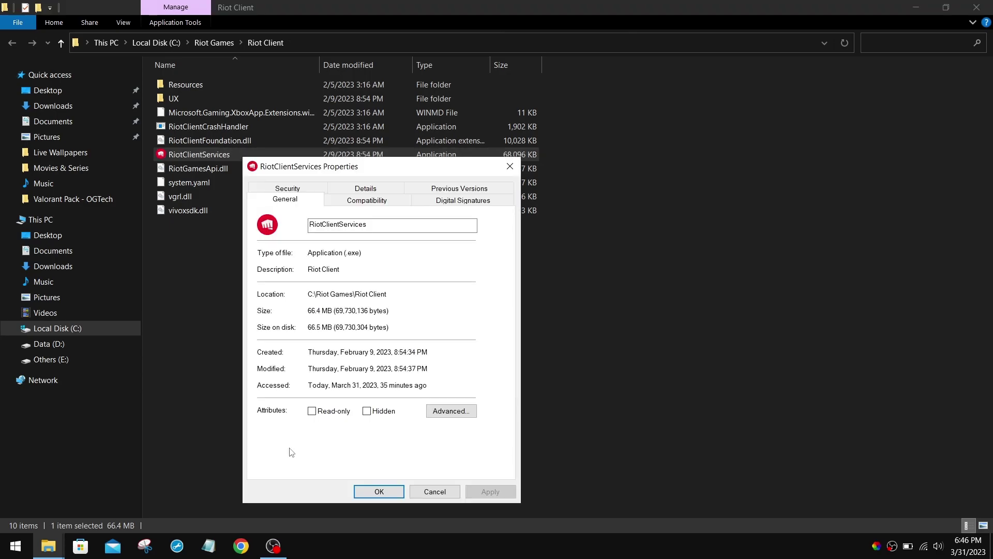
Disable fullscreen optimizations and override high-DPI scaling for RiotClientServices, then apply and close.
left_click(366, 201)
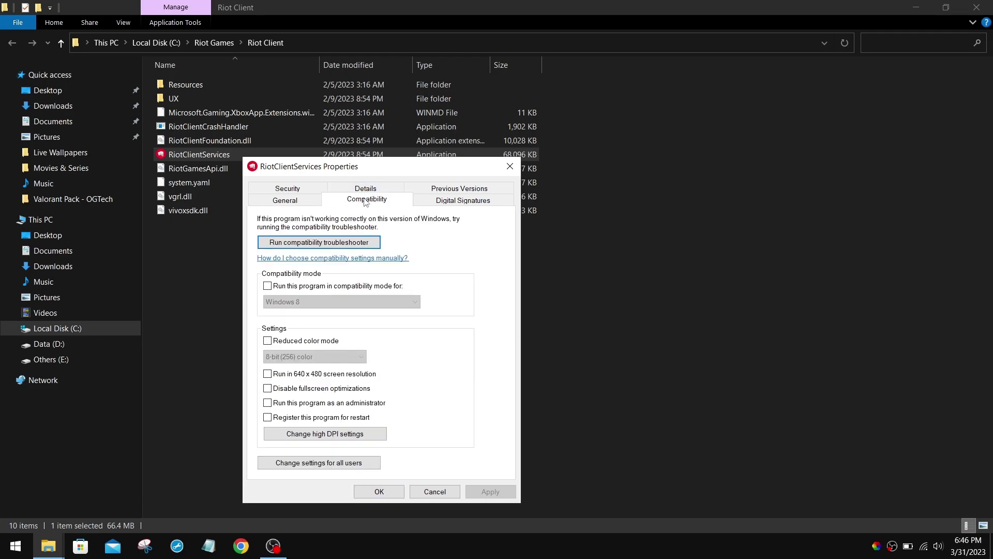
left_click(317, 392)
left_click(324, 438)
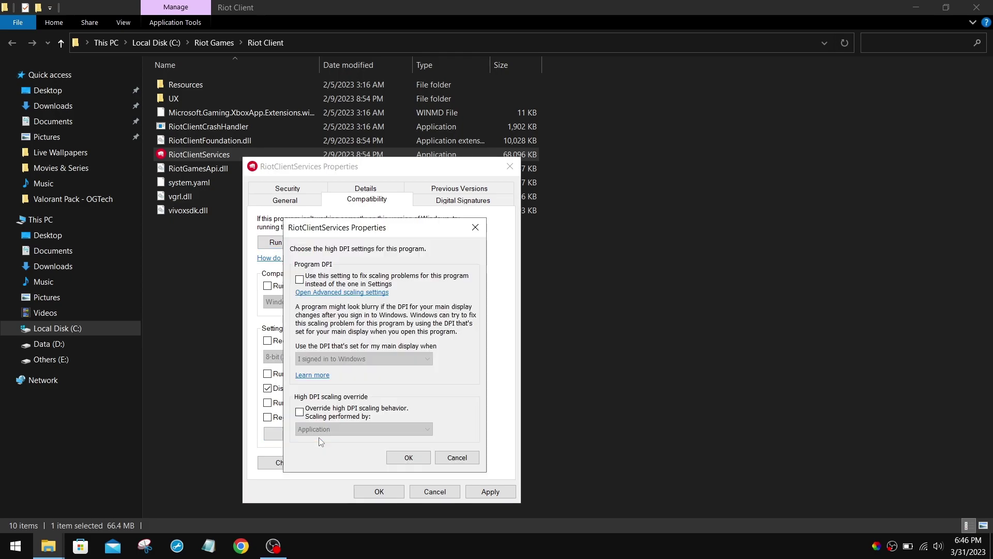
left_click(300, 412)
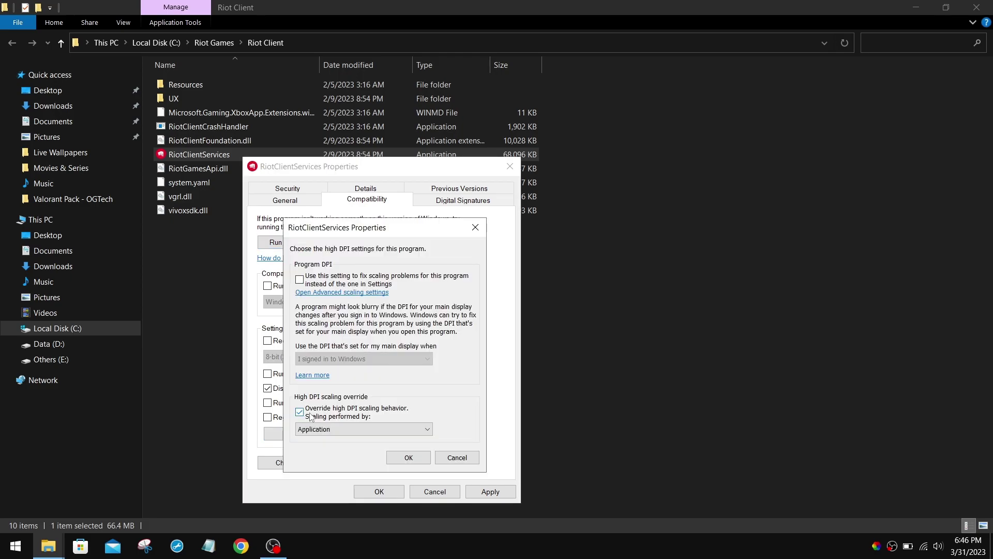
left_click(409, 457)
left_click(491, 492)
left_click(376, 488)
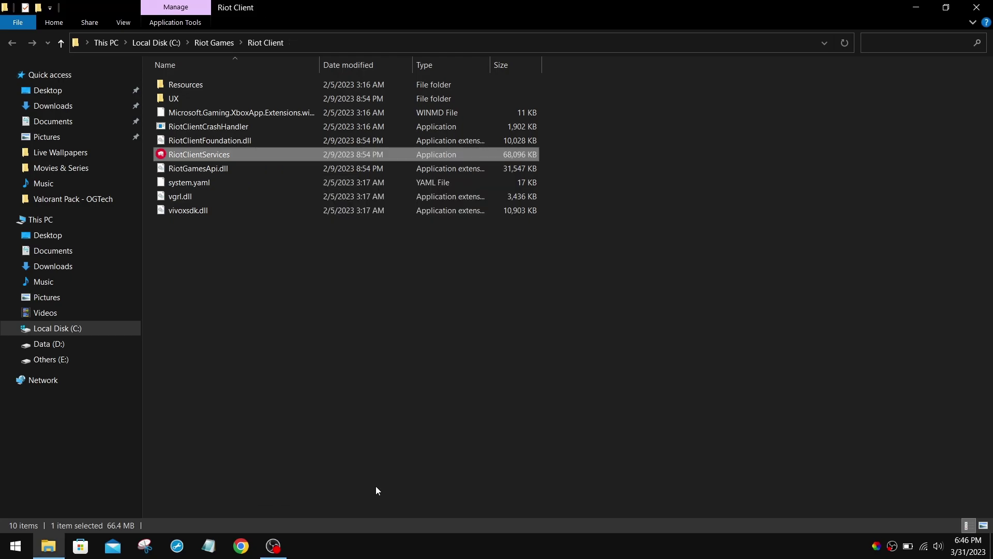
Navigate from Riot Games into the VALORANT\live folder.
left_click(216, 40)
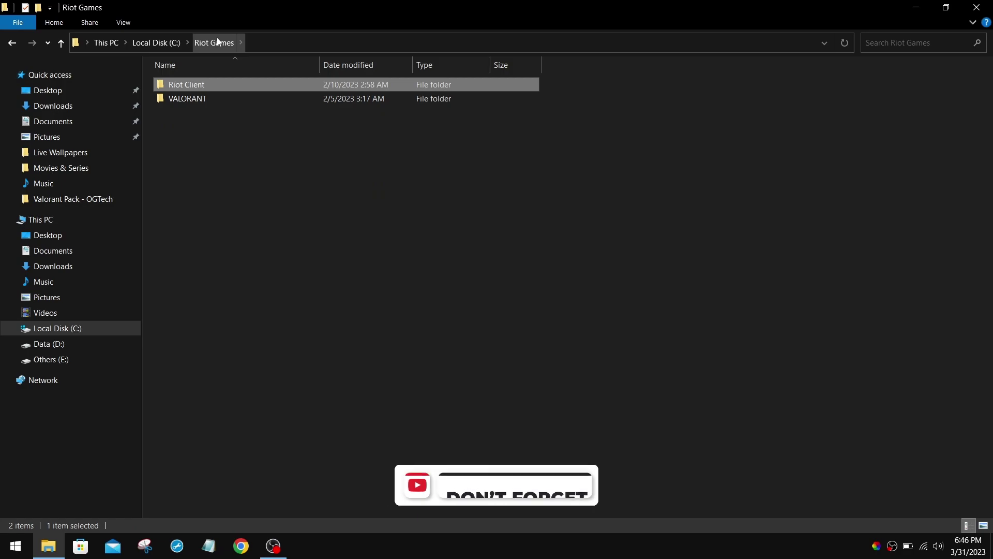
double_click(194, 99)
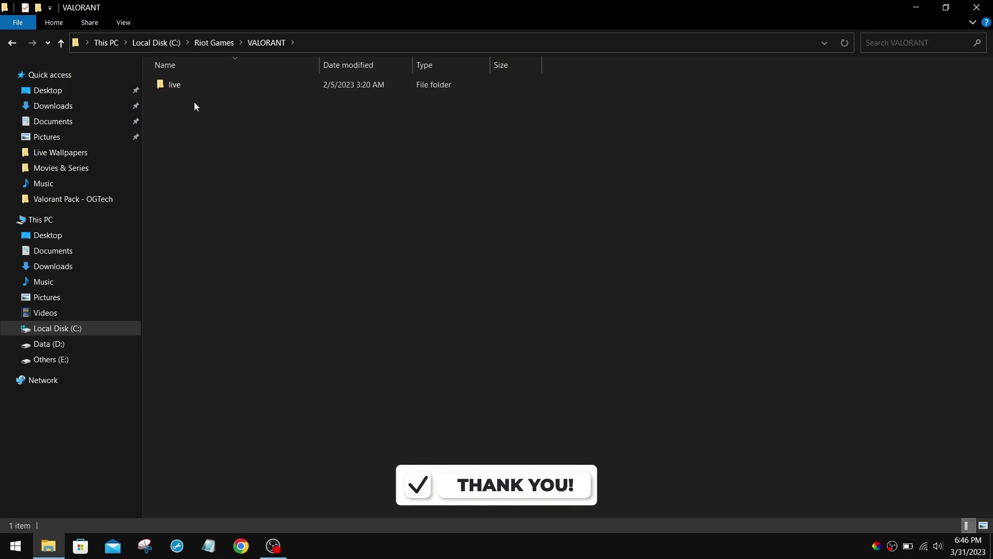
double_click(200, 88)
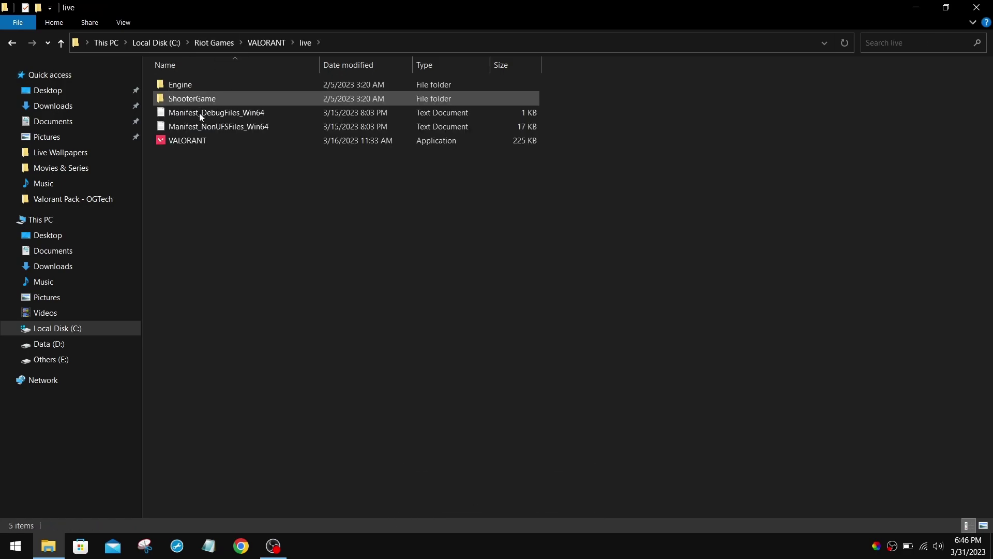
Disable fullscreen optimizations for VALORANT.exe in its Compatibility properties and apply.
right_click(214, 138)
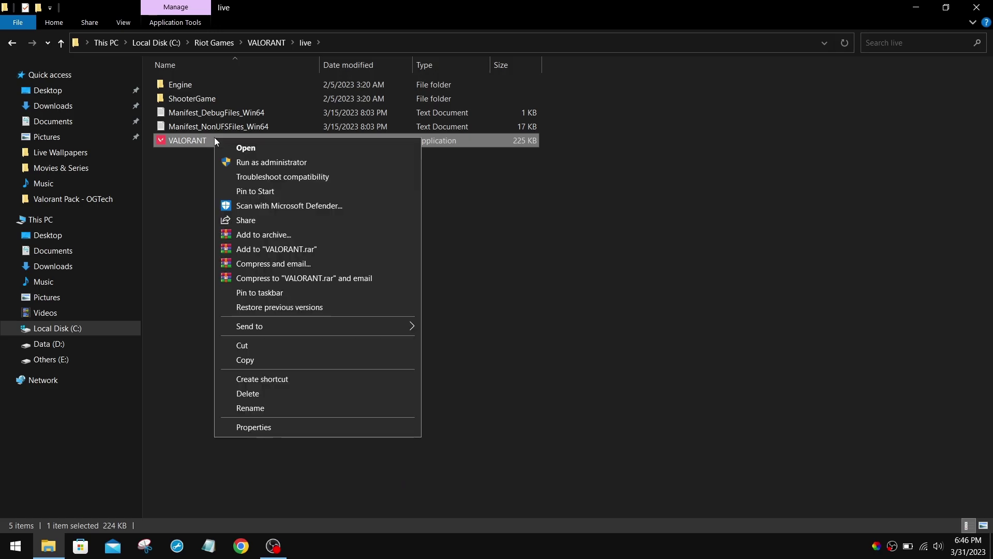
left_click(260, 427)
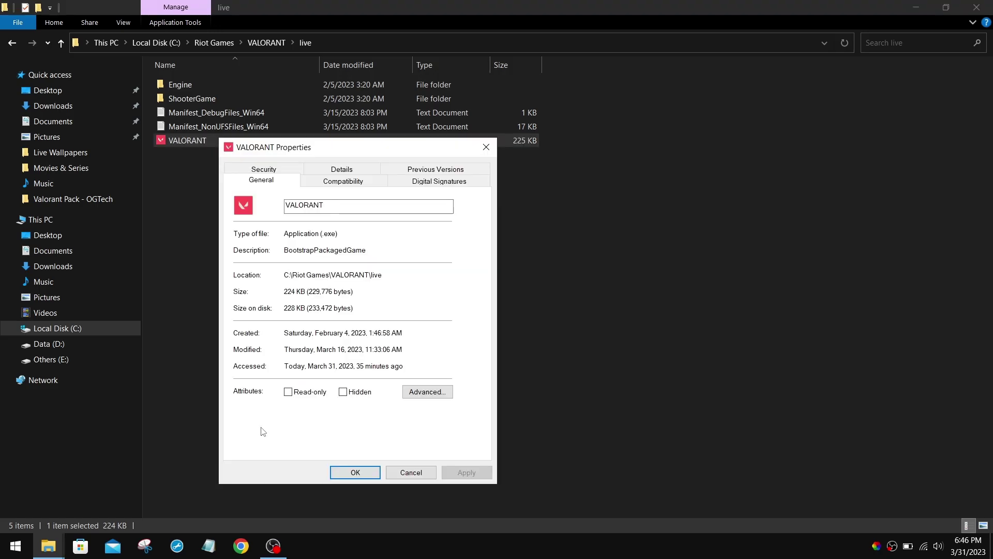
left_click(346, 181)
left_click(291, 369)
left_click(303, 414)
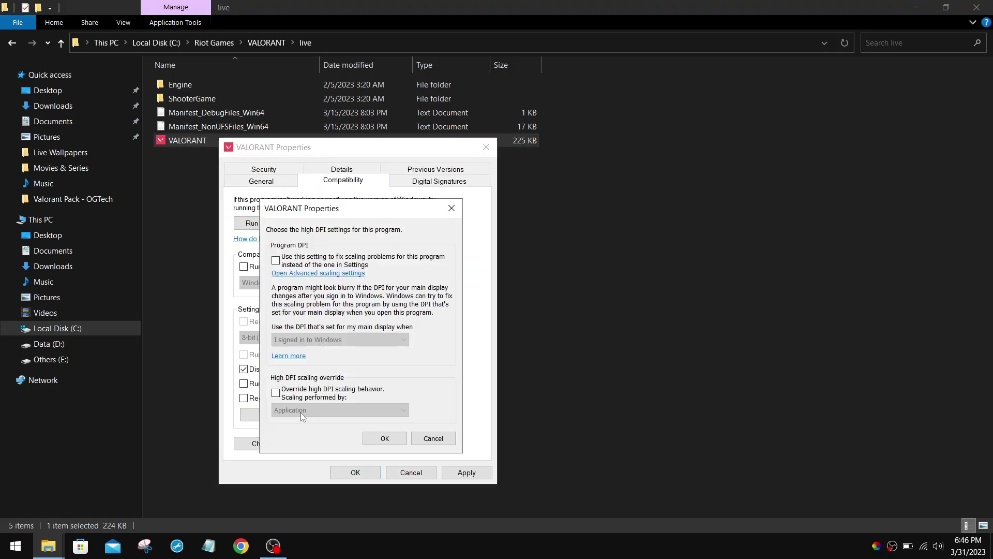
left_click(384, 439)
left_click(465, 472)
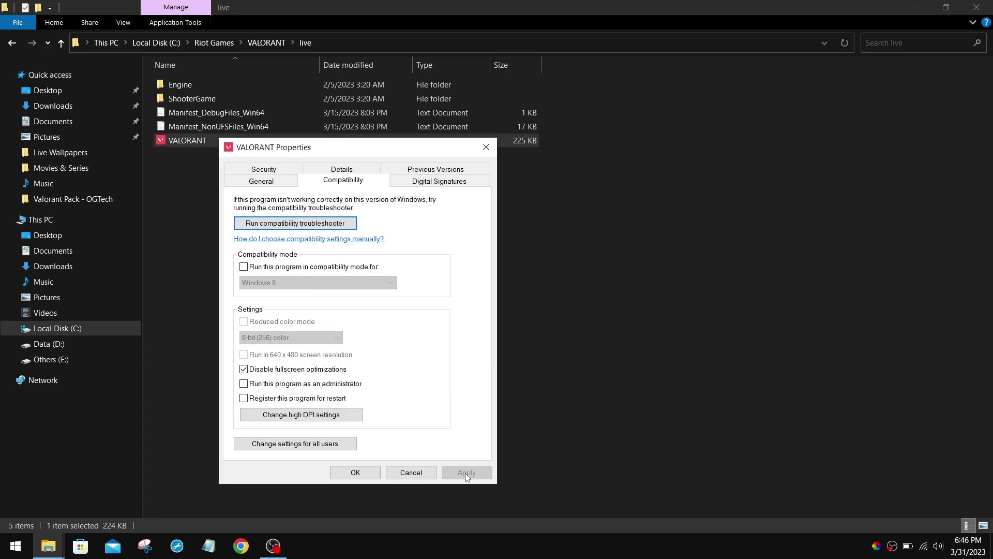
left_click(355, 472)
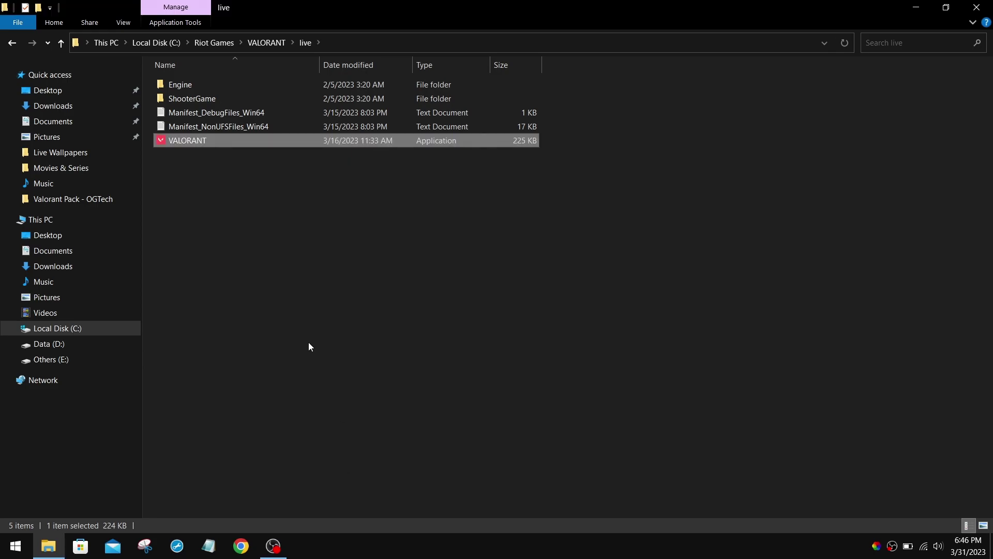
Open ShooterGame\Binaries\Win64 and select VALORANT-Win64-Shipping.
double_click(253, 99)
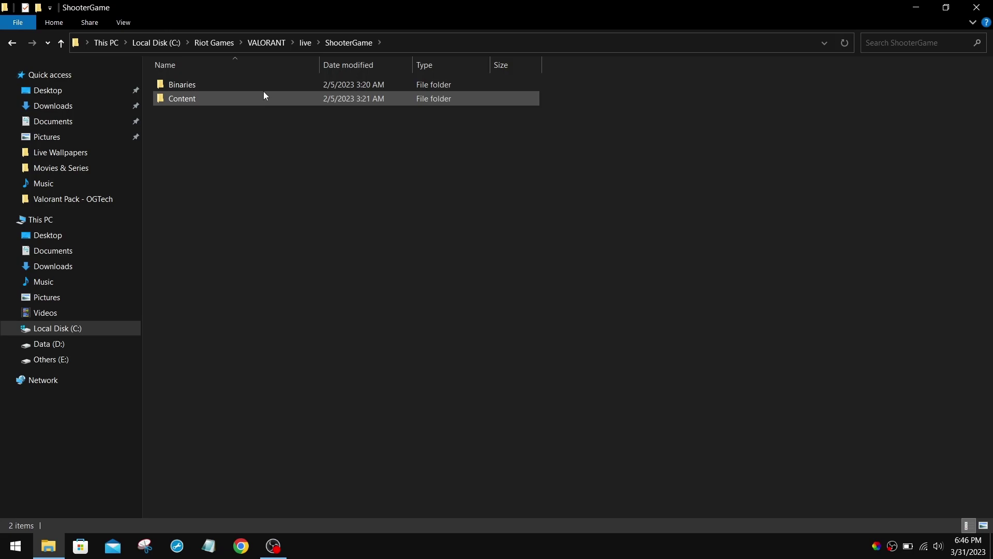
double_click(250, 85)
double_click(250, 84)
scroll(291, 358, "down", 8)
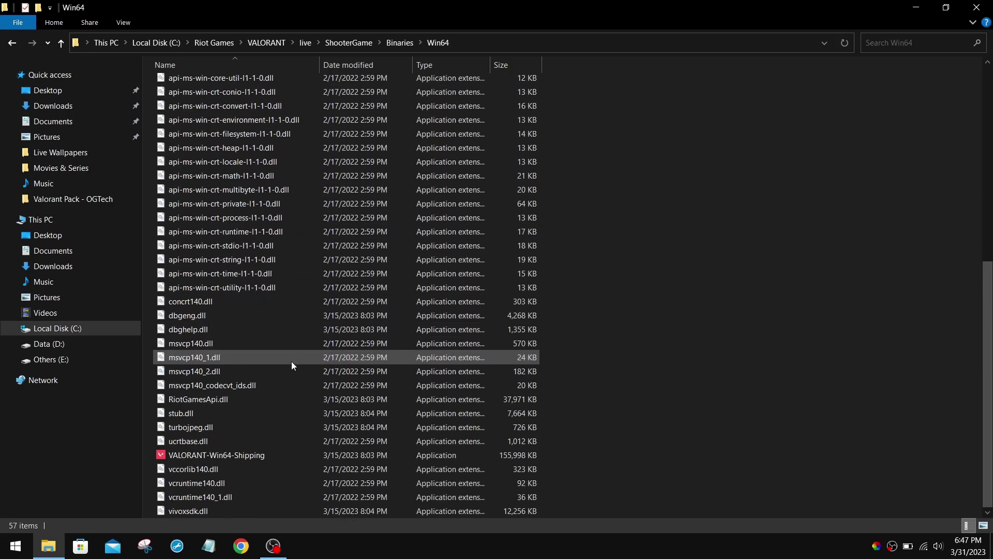
left_click(286, 455)
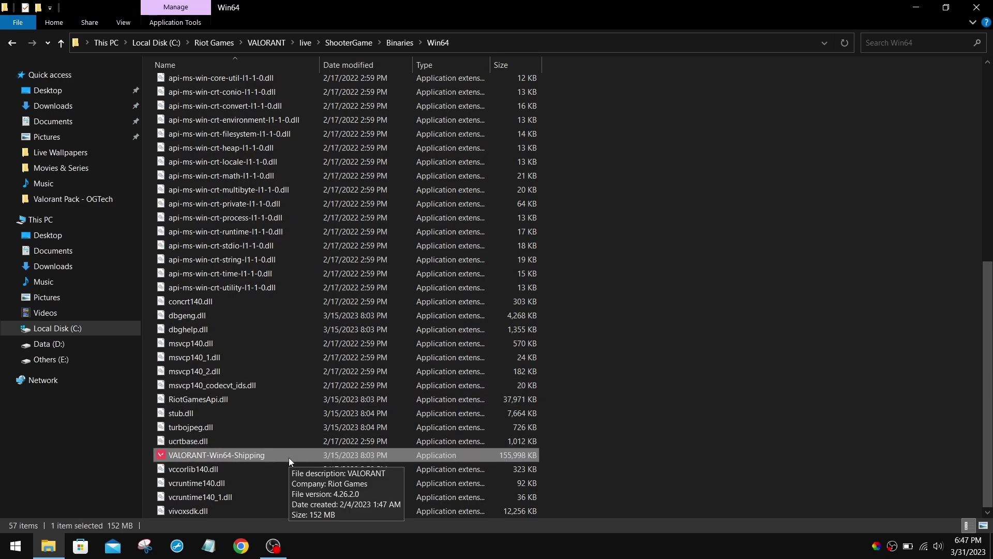
Disable fullscreen optimizations and override high-DPI scaling for VALORANT-Win64-Shipping, then apply and close.
right_click(289, 457)
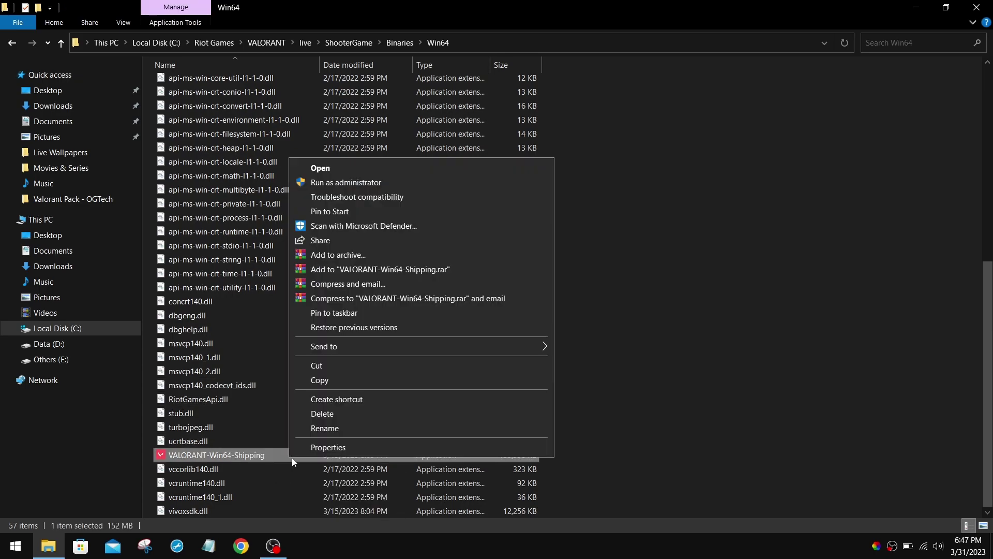
left_click(324, 448)
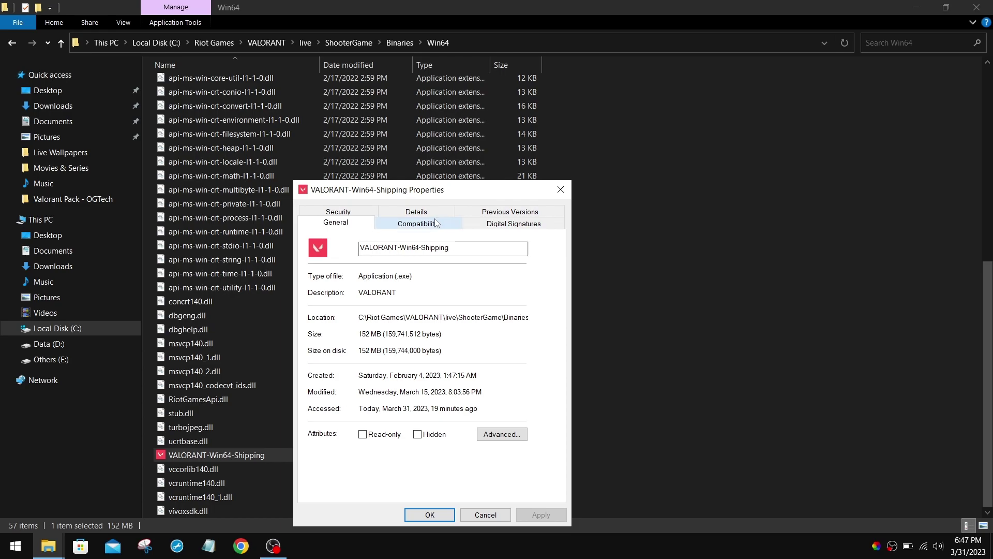
left_click(433, 224)
left_click(373, 412)
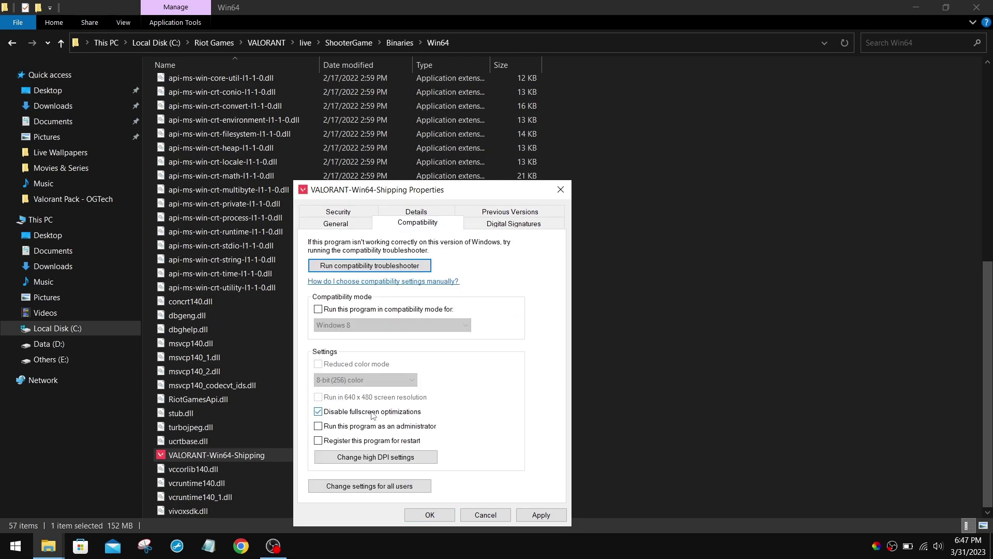
left_click(366, 458)
left_click(366, 446)
left_click(458, 481)
left_click(541, 515)
left_click(430, 515)
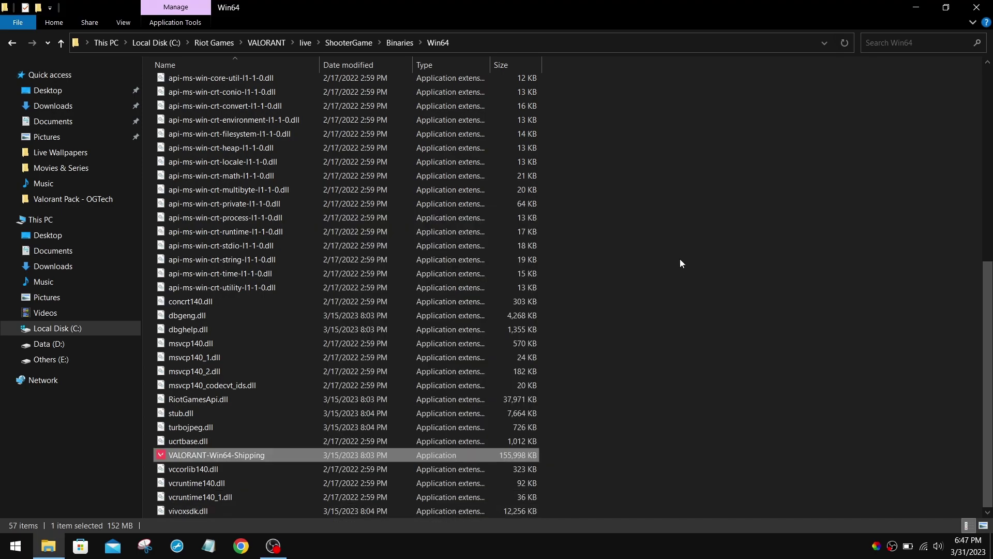
Copy the Win64 folder path from the address bar.
left_click(495, 42)
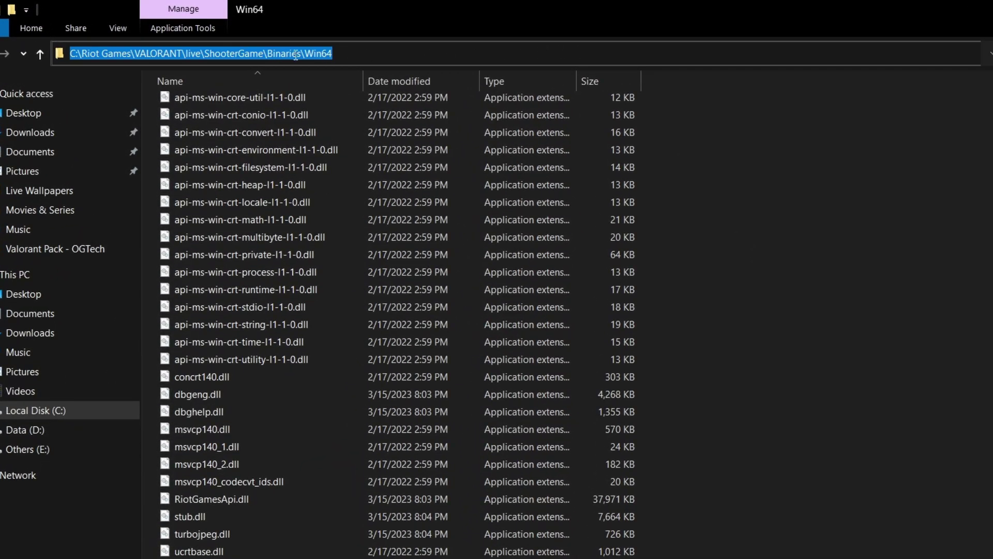
right_click(315, 53)
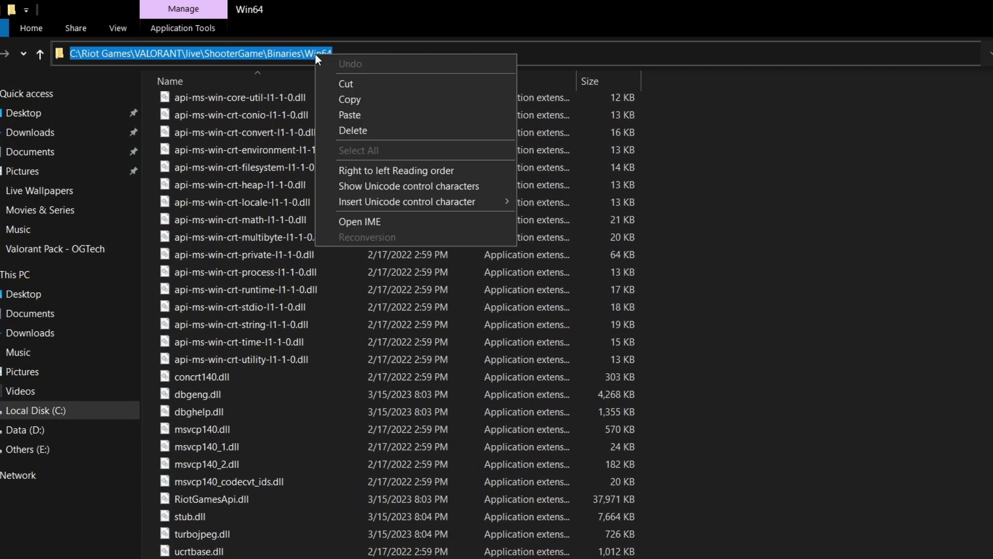
left_click(352, 99)
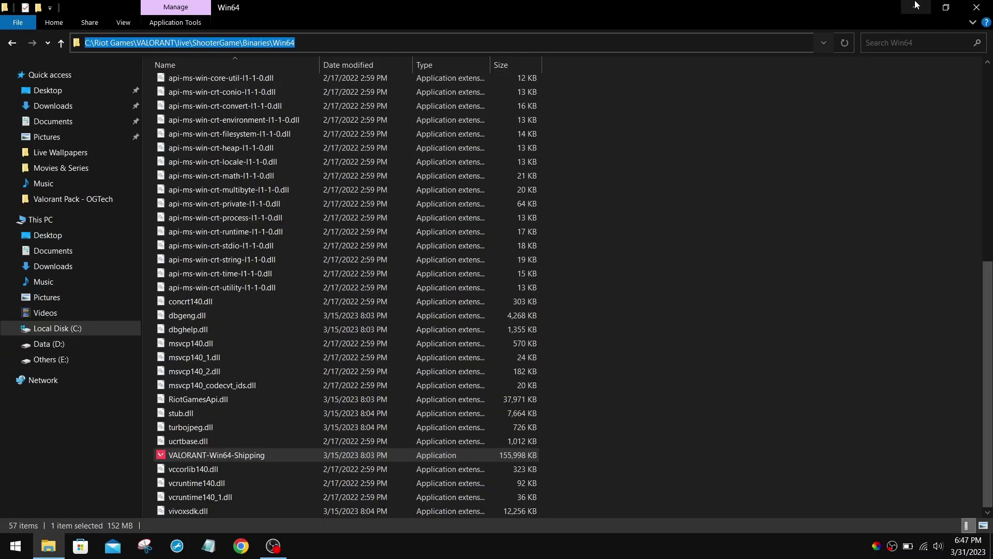
Minimize Explorer and open Graphics settings via the desktop's Display settings.
left_click(916, 6)
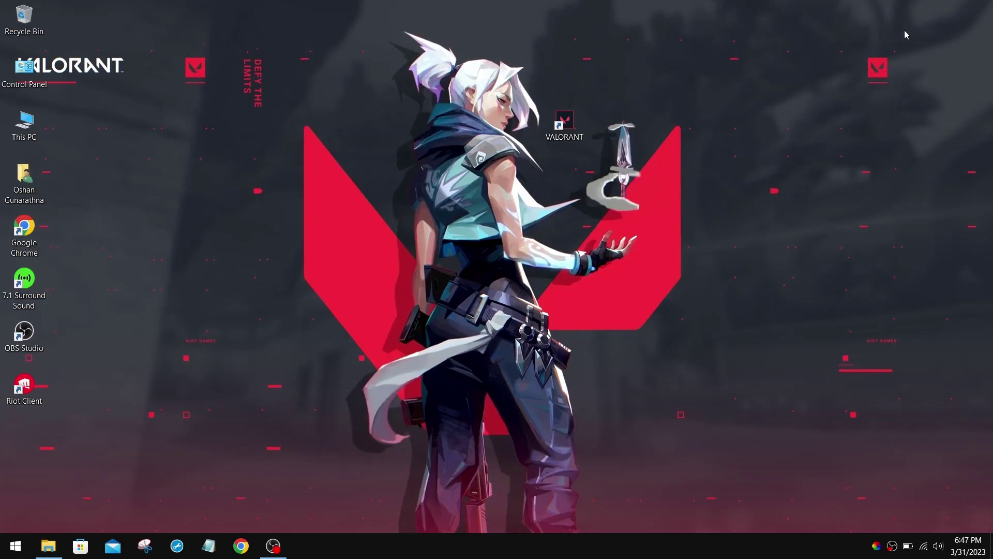
right_click(611, 188)
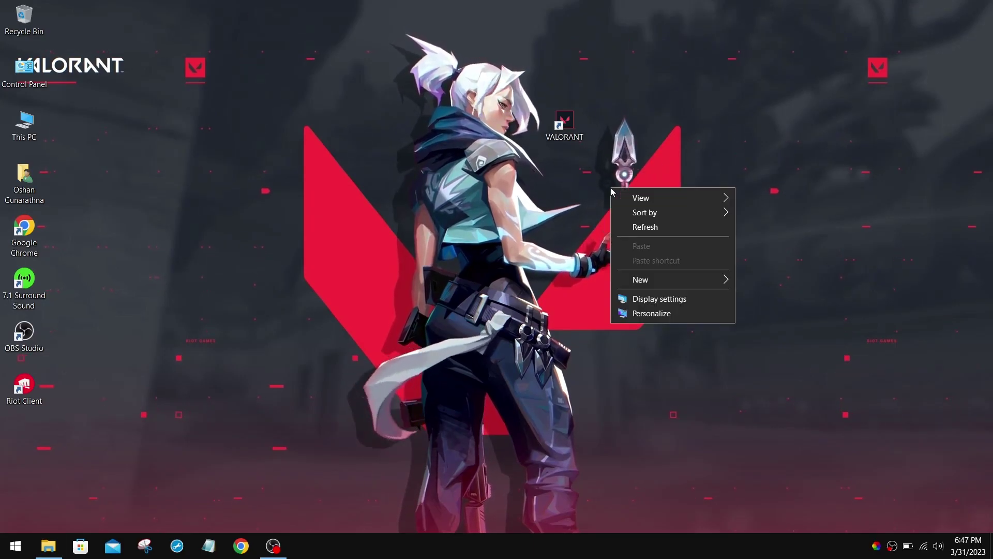
left_click(636, 298)
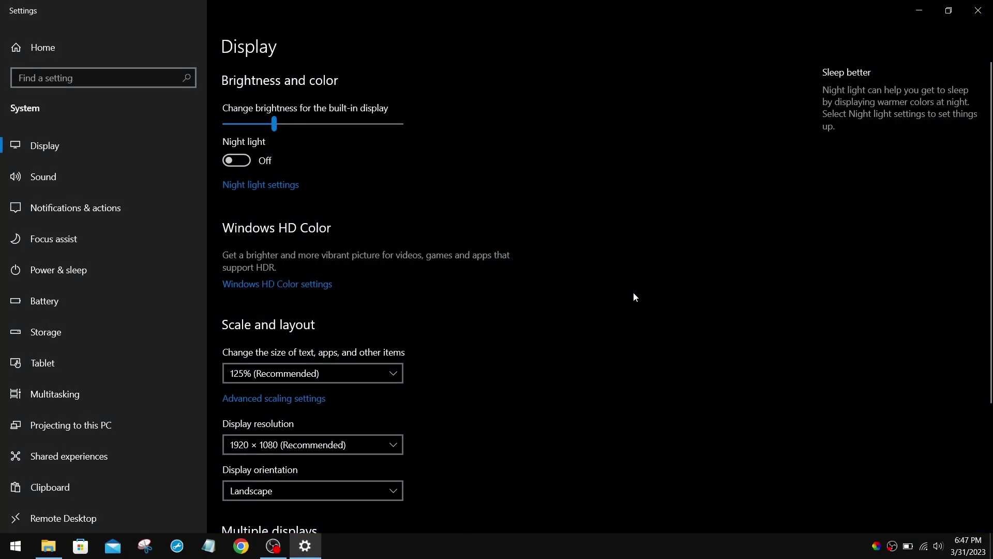
scroll(635, 297, "down", 3)
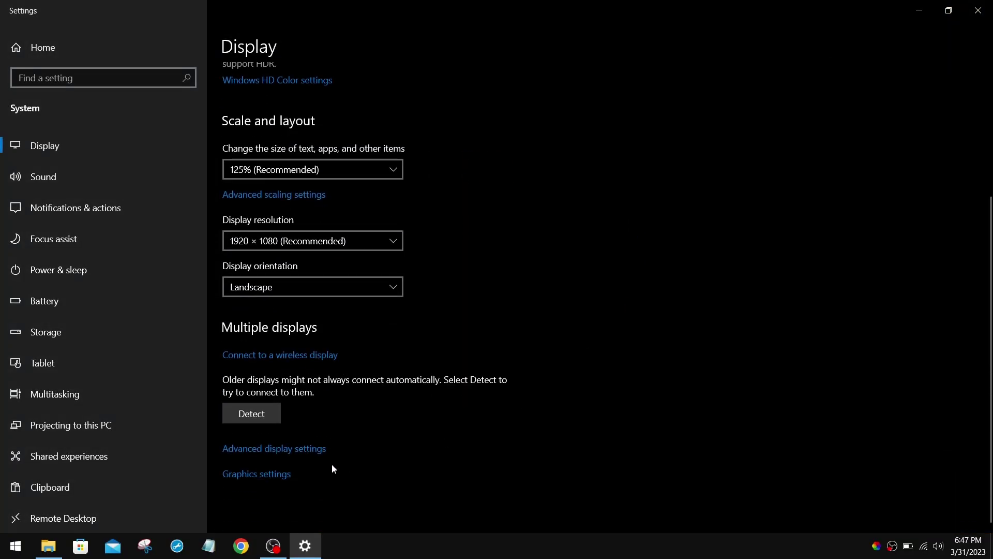
left_click(259, 481)
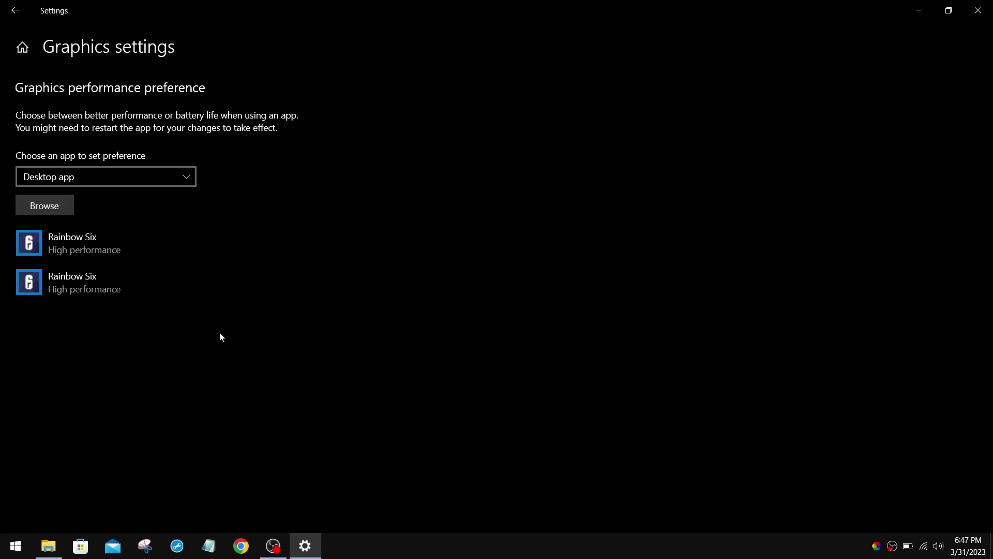
Browse to the pasted Win64 path and add VALORANT-Win64-Shipping to the app list.
left_click(55, 212)
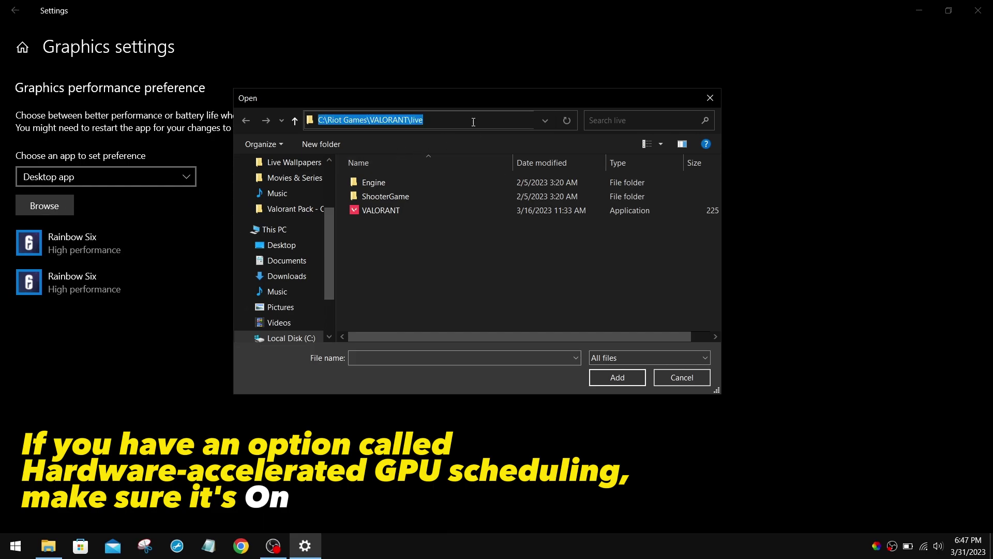
key("ctrl+v")
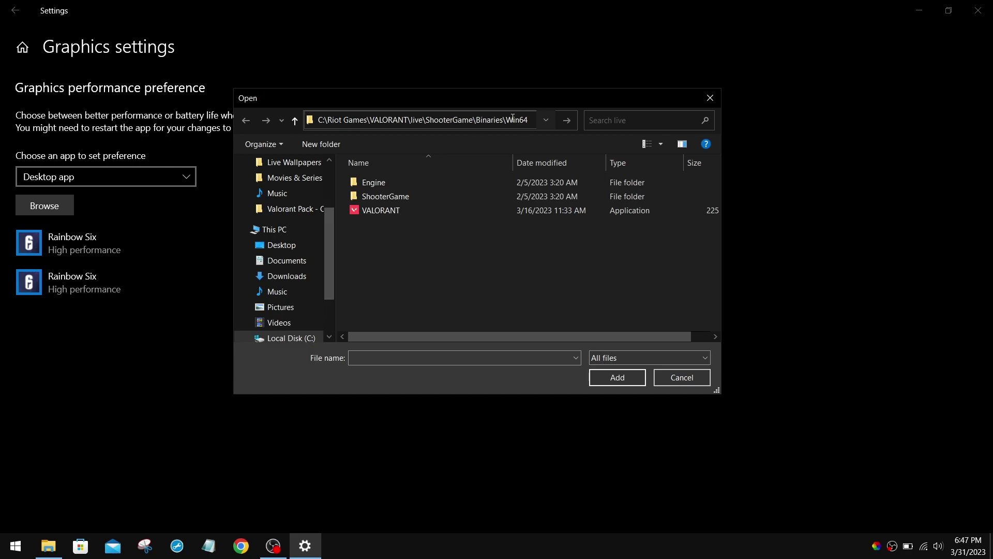
key("Return")
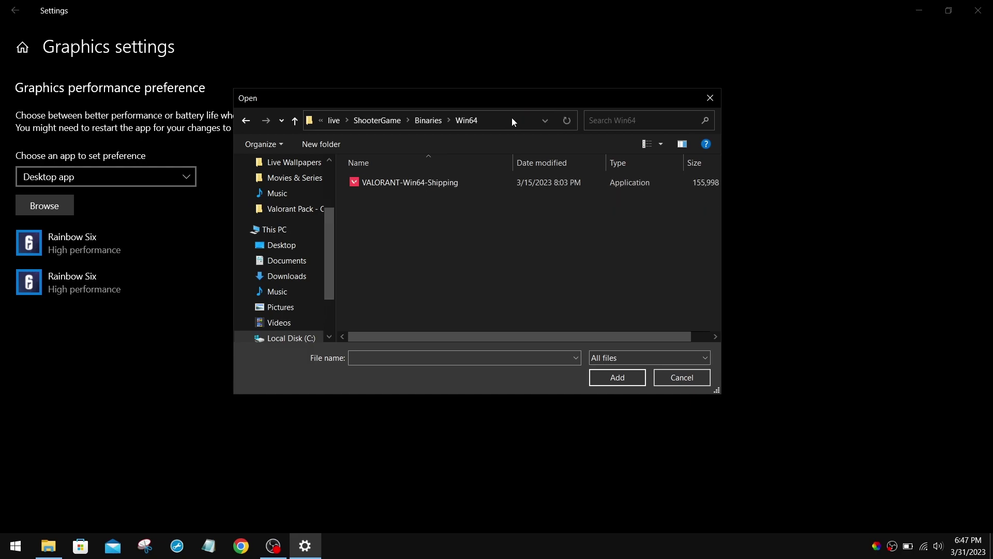
left_click(497, 184)
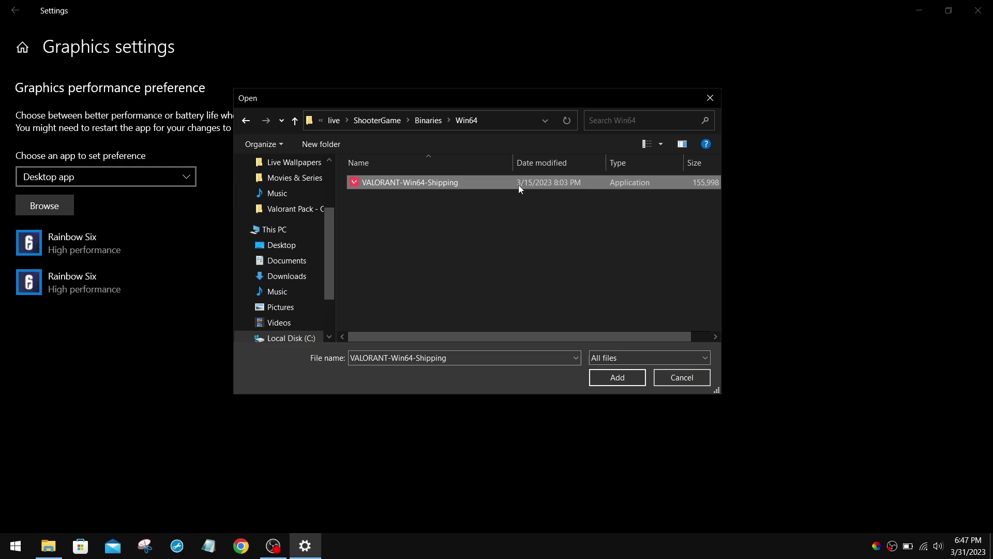
left_click(599, 377)
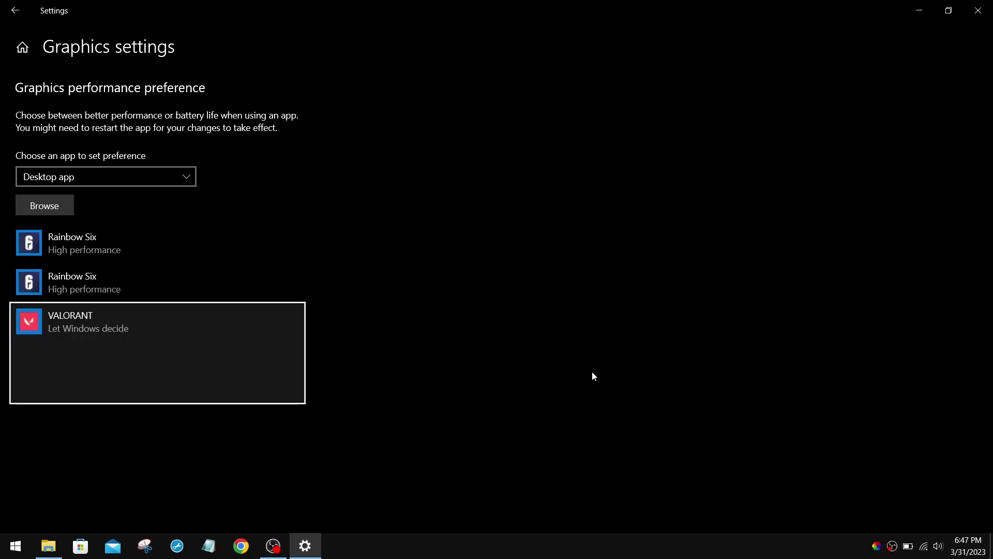
Set VALORANT's graphics preference to High performance and save.
left_click(210, 388)
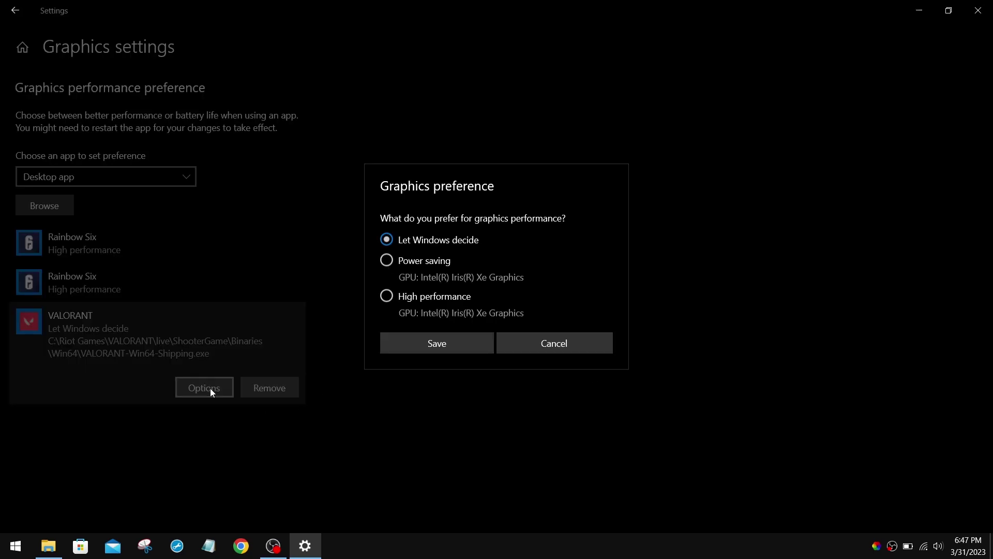
left_click(403, 301)
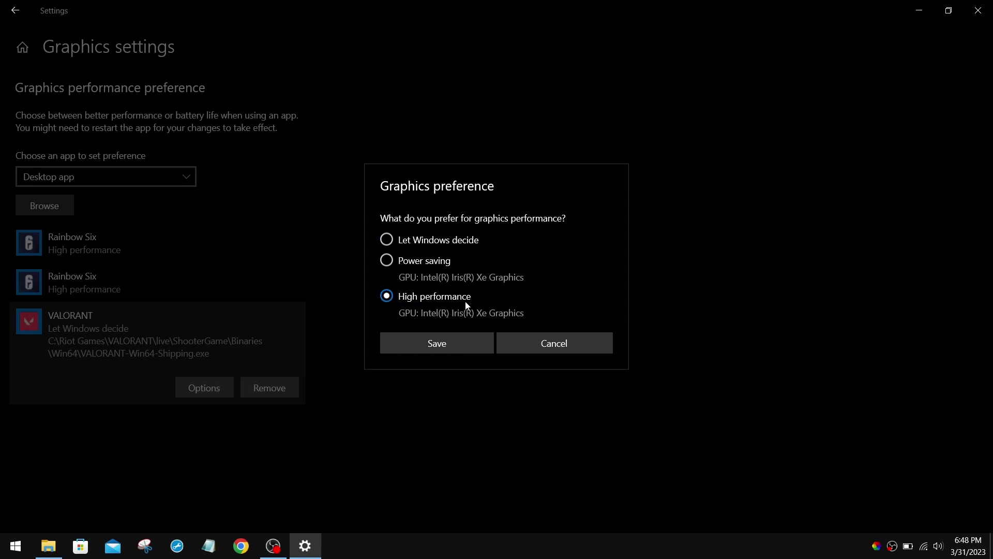
left_click(442, 349)
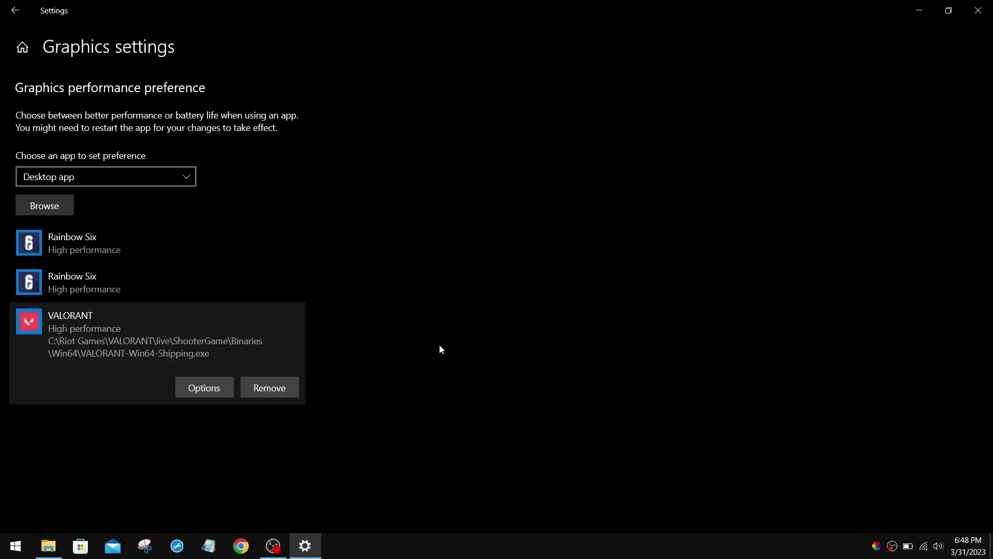
Add VALORANT.exe from Riot Games\VALORANT\live to the graphics list and set it to High performance.
left_click(61, 209)
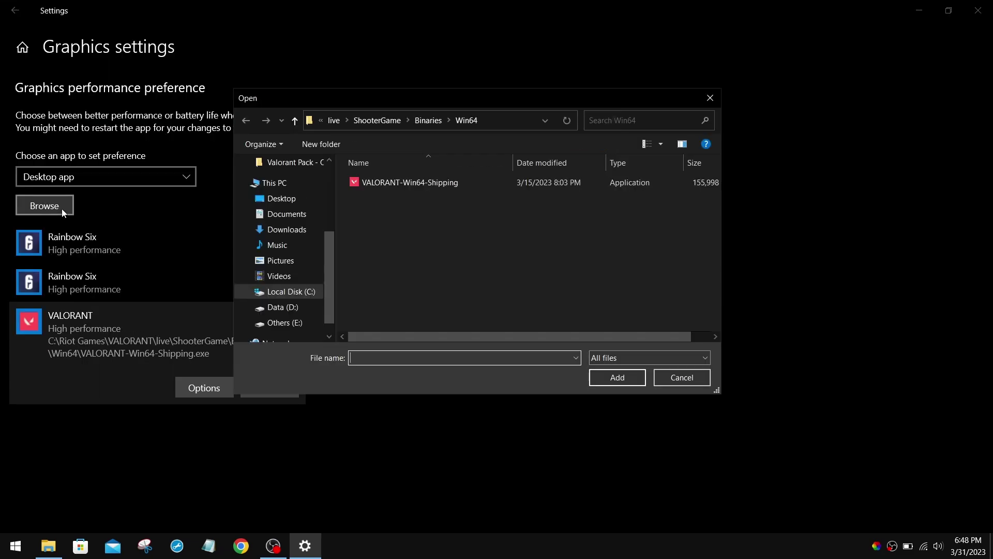
left_click(369, 120)
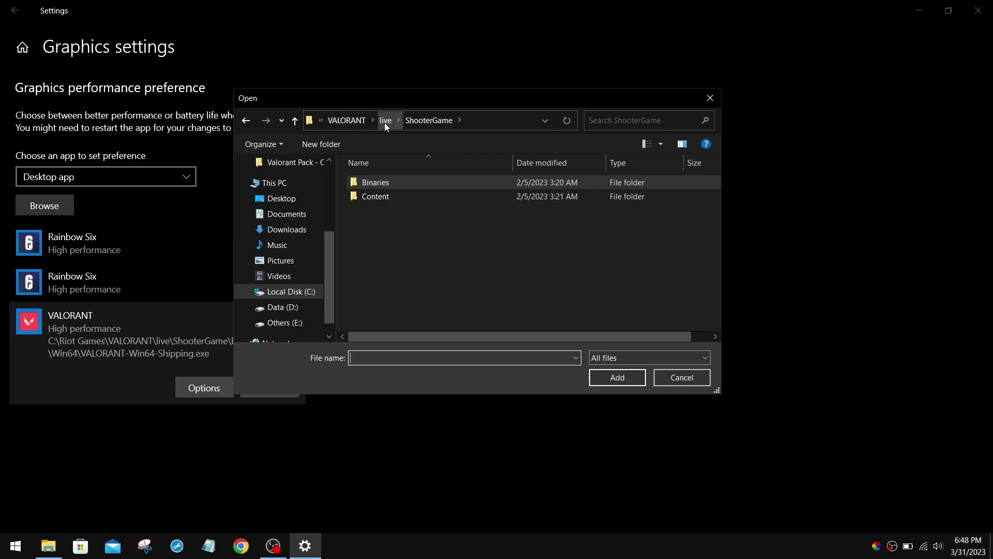
left_click(386, 124)
left_click(453, 214)
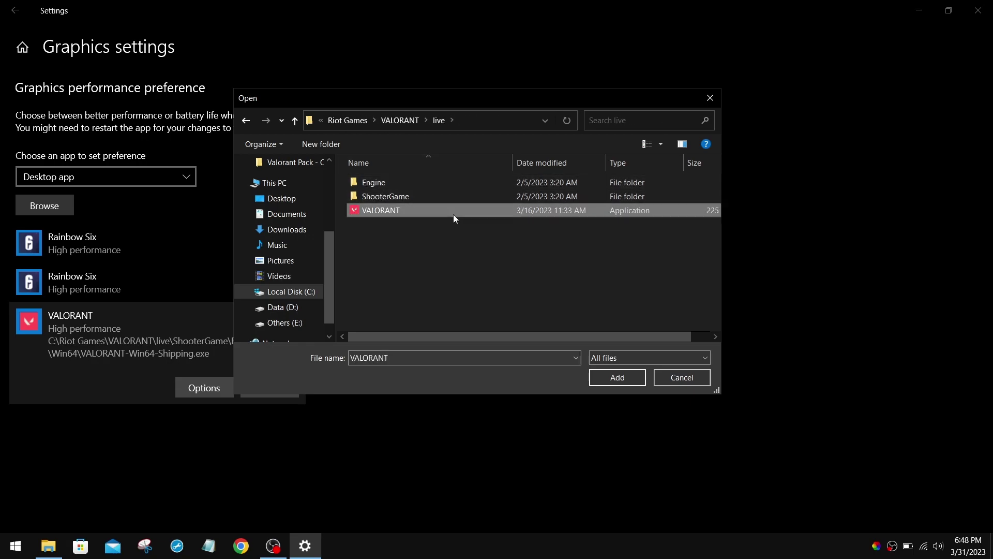
left_click(614, 383)
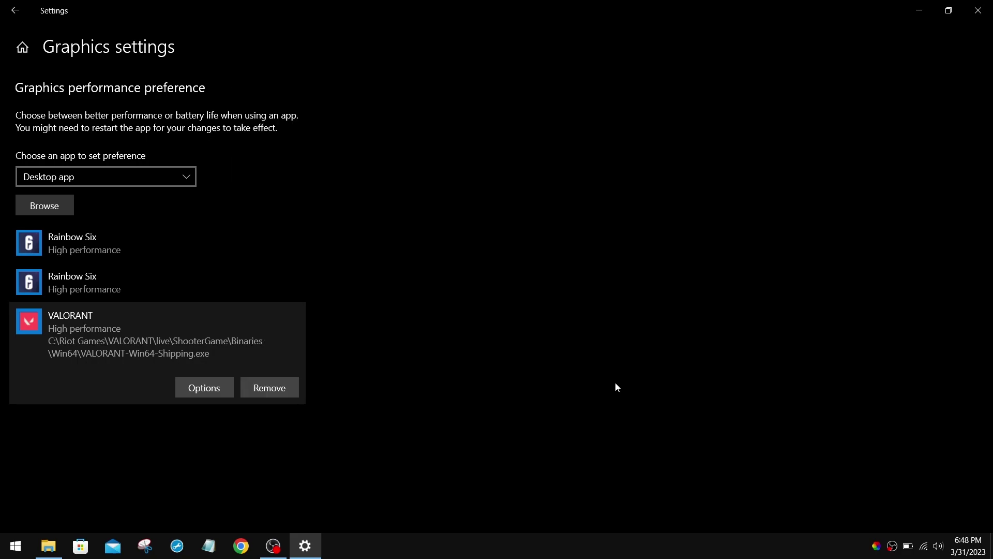
left_click(197, 297)
left_click(420, 302)
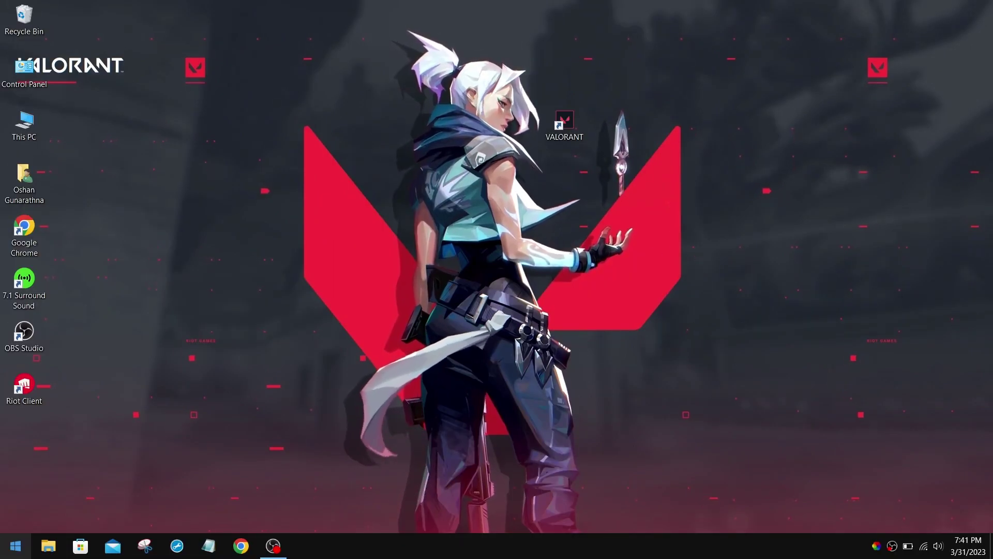
Open %appdata% from the Run box, then move up into AppData\Local.
key("super+x")
left_click(42, 483)
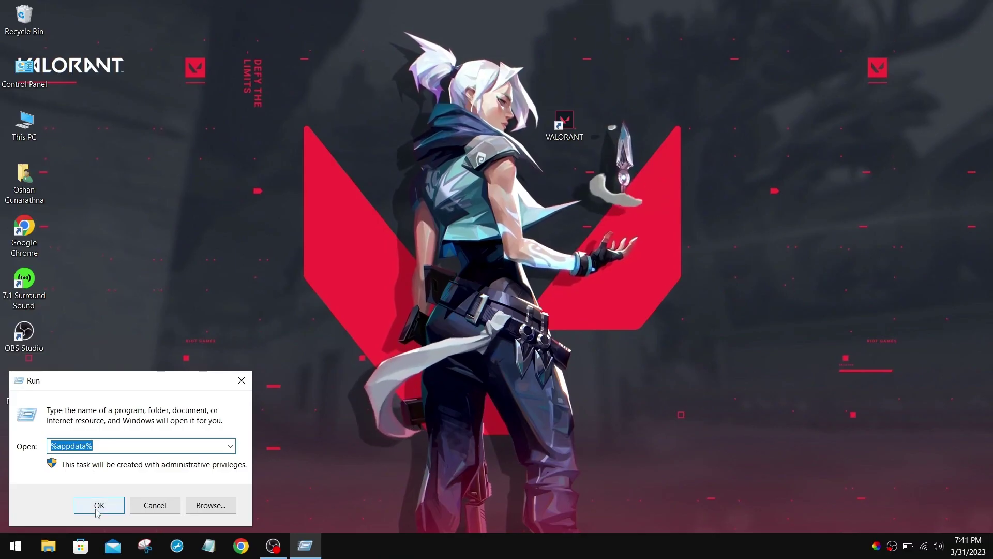
left_click(97, 506)
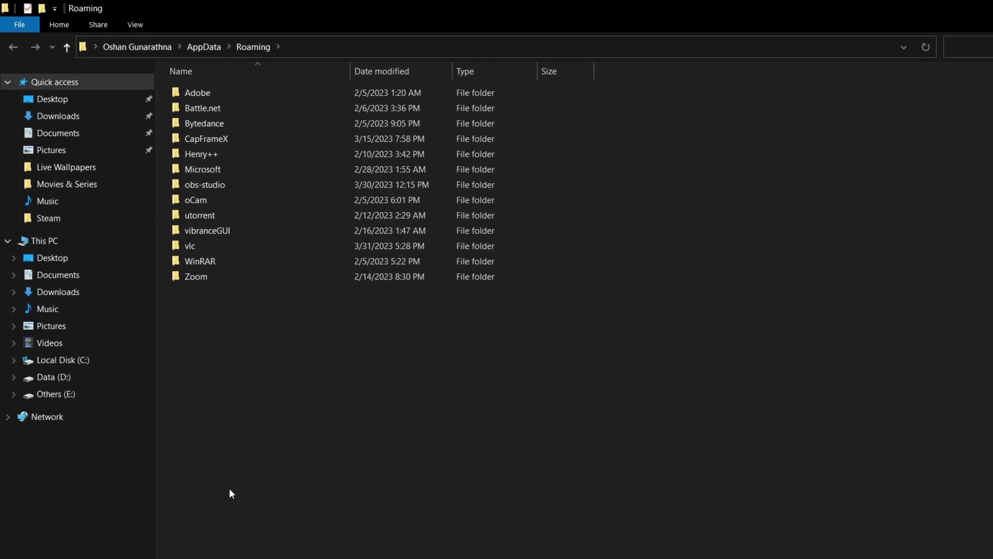
left_click(204, 47)
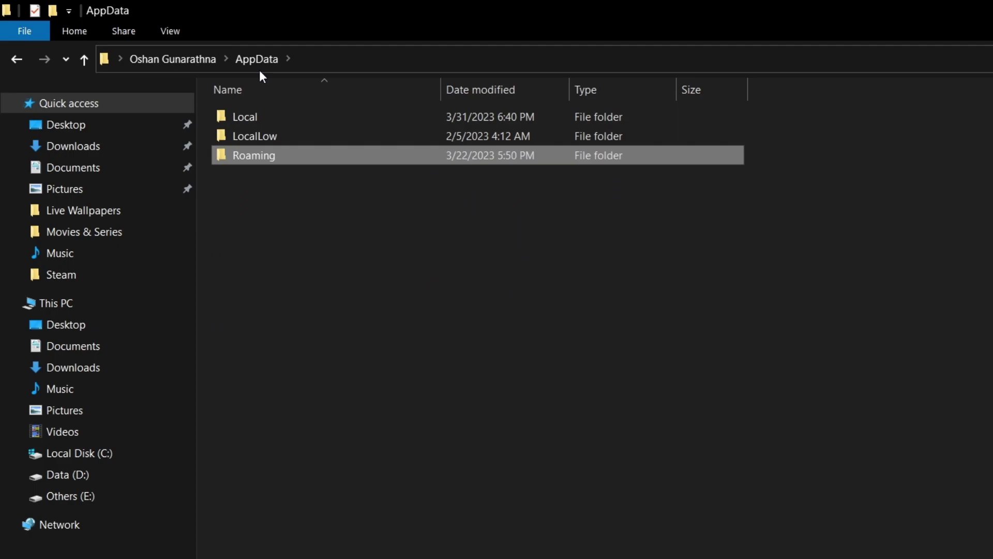
double_click(261, 117)
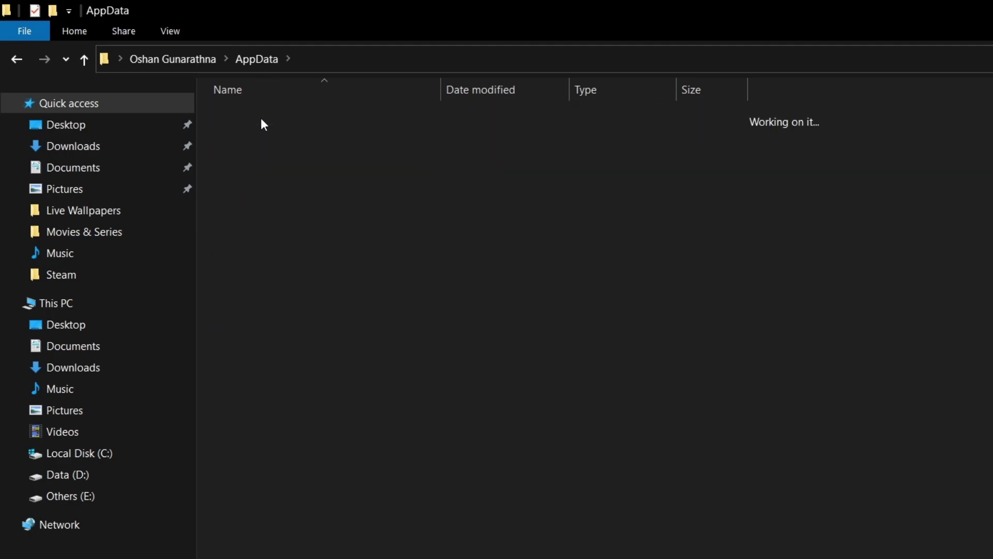
Browse into VALORANT\Saved\Config\<account folder>\Windows and bring up GameUserSettings' context menu.
scroll(286, 392, "down", 3)
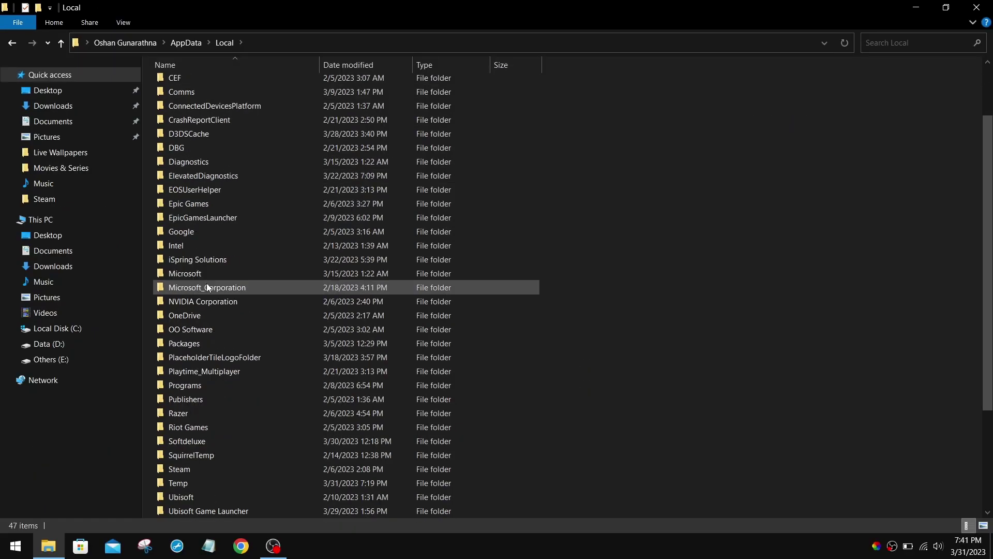
scroll(207, 291, "down", 3)
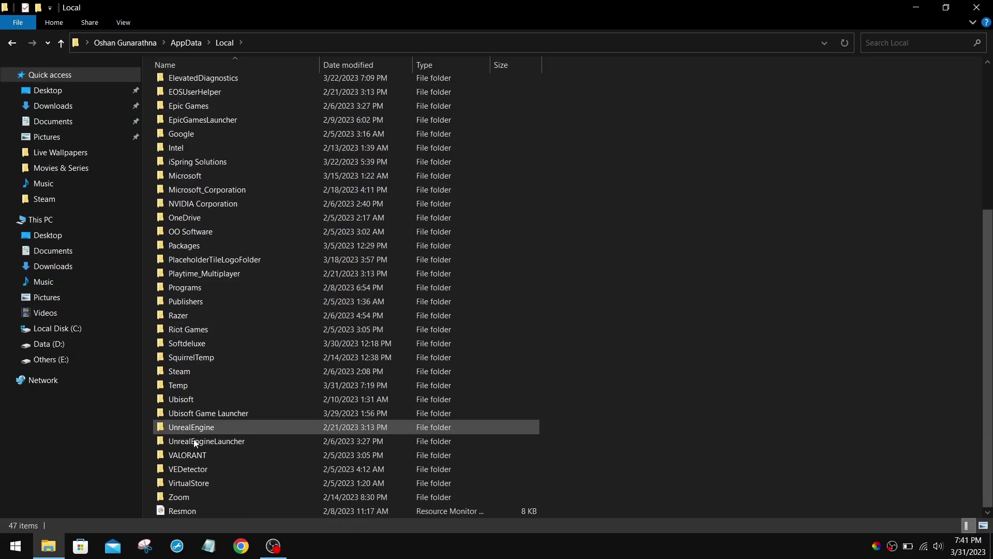
left_click(237, 455)
double_click(237, 455)
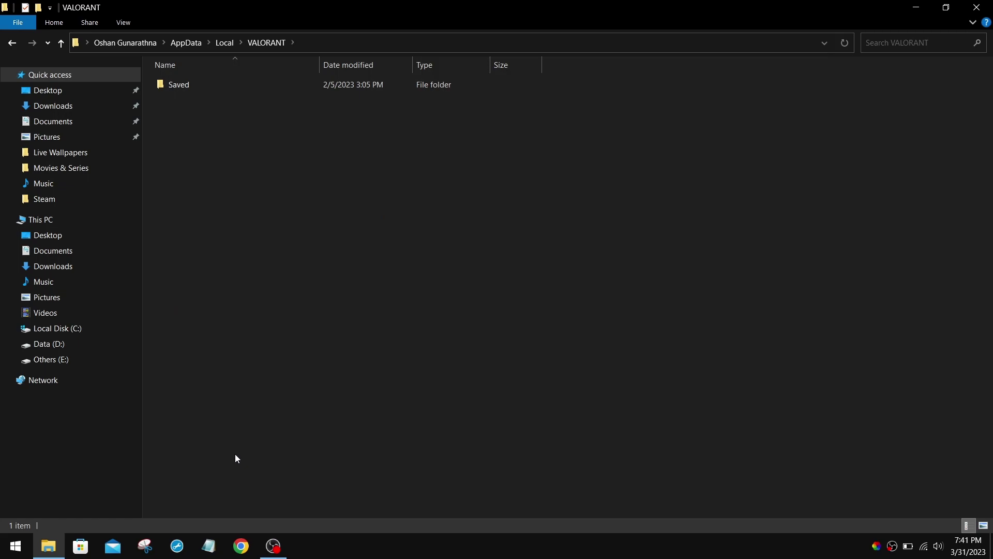
double_click(238, 87)
left_click(244, 89)
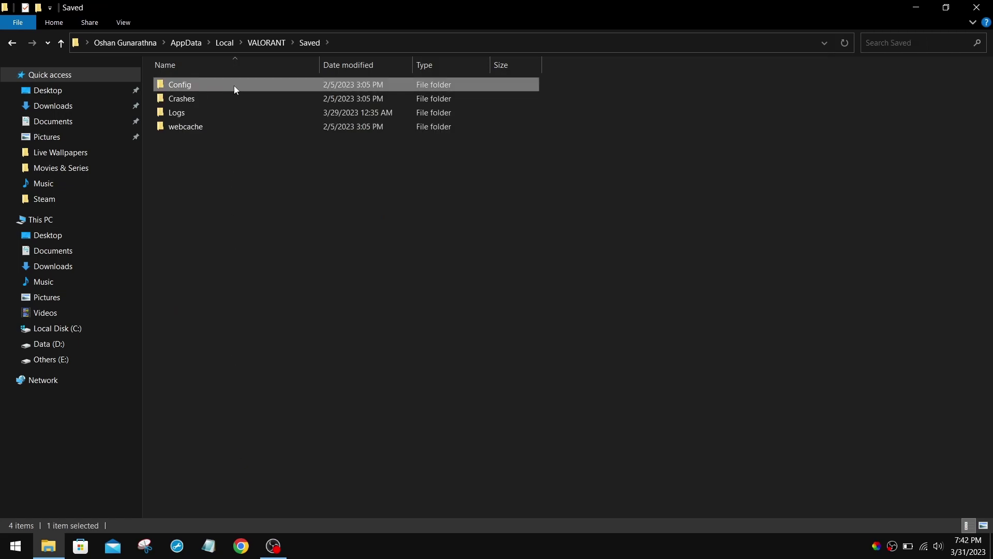
double_click(234, 87)
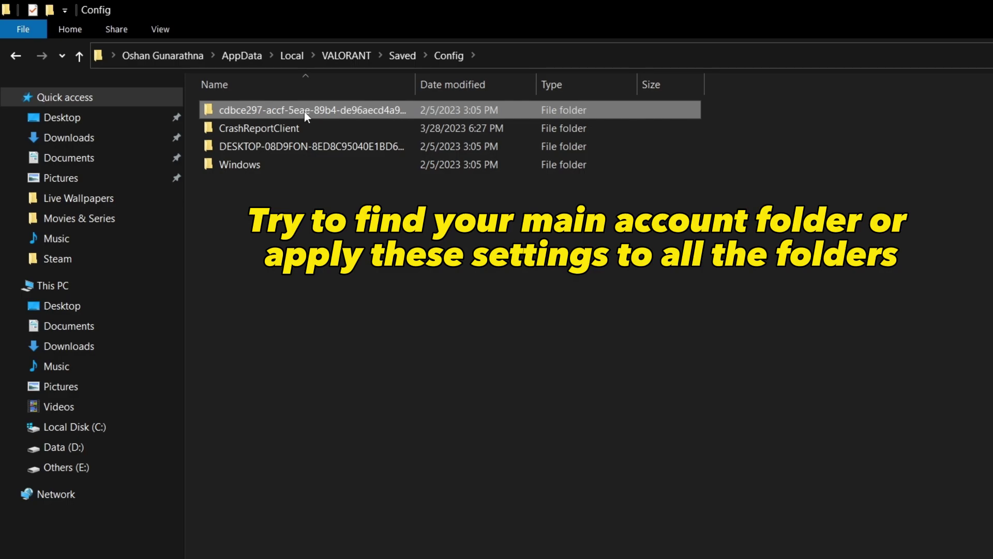
double_click(305, 110)
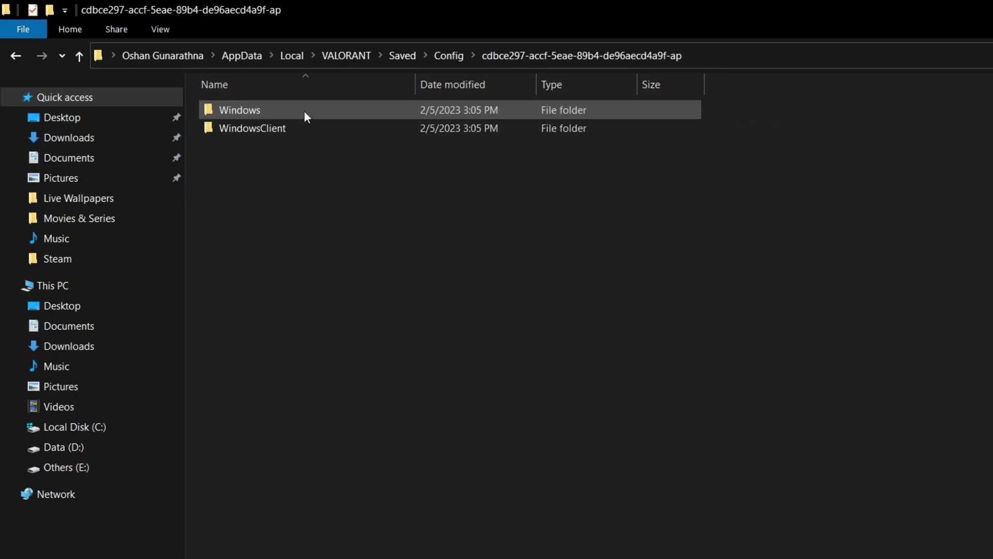
double_click(304, 111)
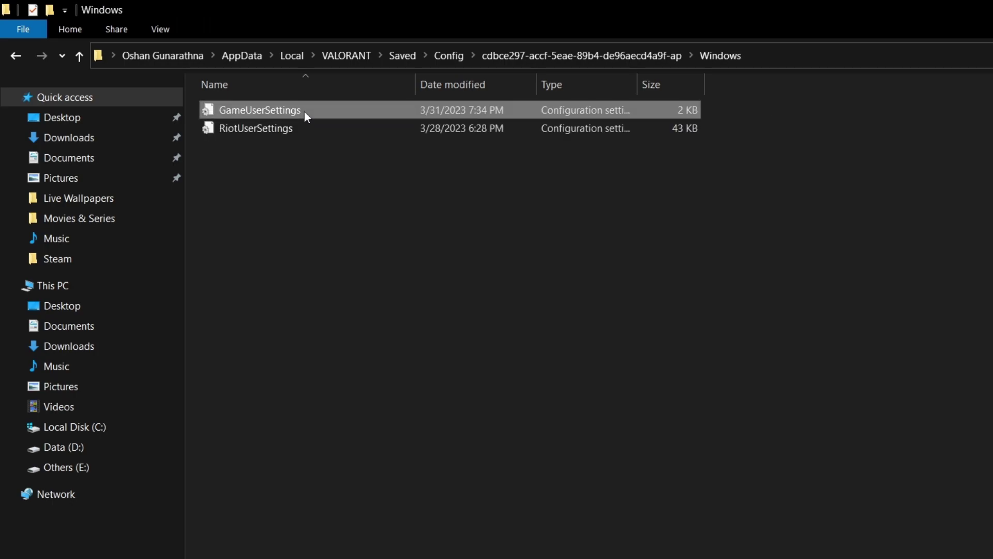
right_click(304, 110)
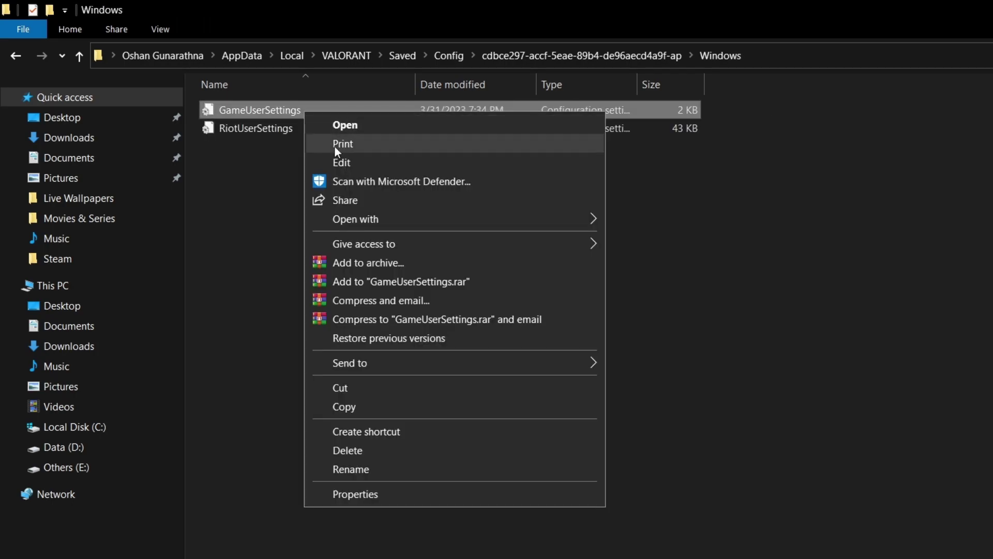
Open GameUserSettings in Notepad and set ResolutionSize and LastUserConfirmedResolutionSize to 1024 and 768.
mouse_move(501, 225)
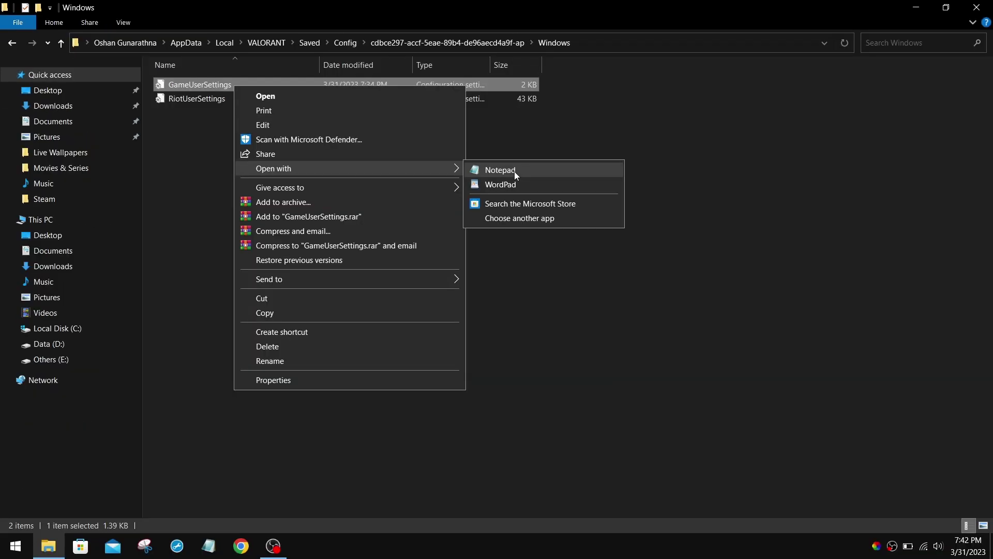
left_click(667, 222)
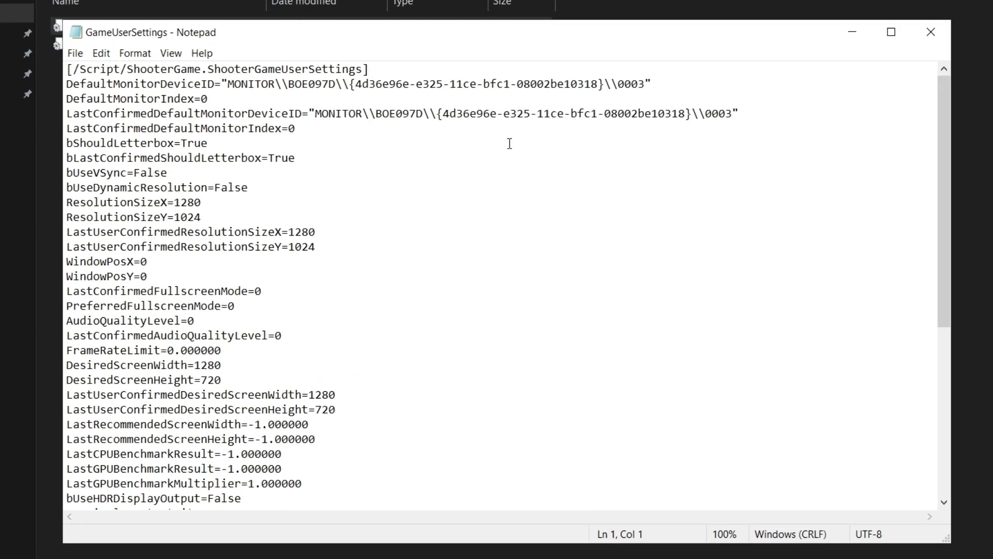
left_click_drag(201, 202, 174, 217)
type("1024")
type("768")
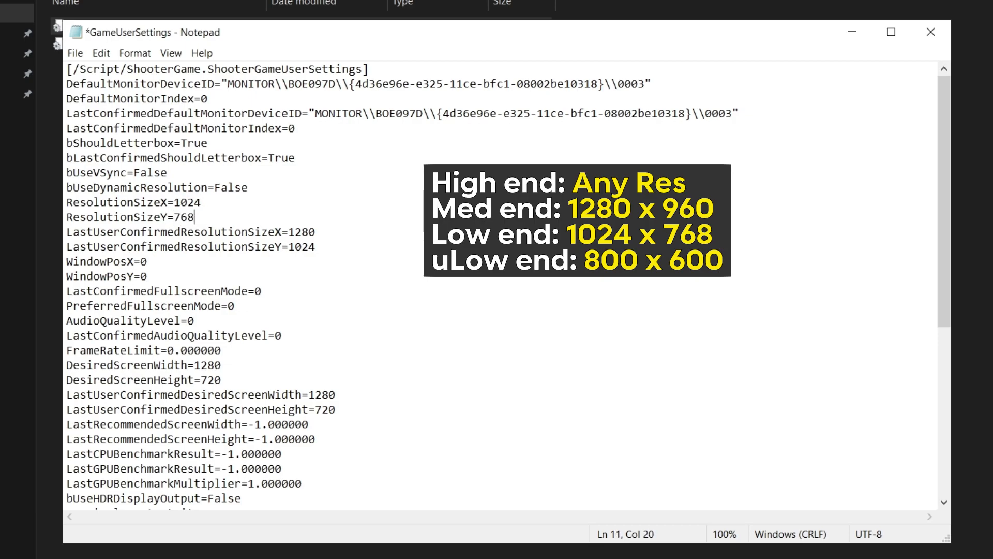
left_click(317, 231)
key("BackSpace")
key("BackSpace")
key("BackSpace")
type("024")
left_click(317, 246)
key("BackSpace")
key("BackSpace")
key("BackSpace")
Change DesiredScreenWidth/Height and LastUserConfirmedDesiredScreenWidth/Height to 1024 and 768.
key("BackSpace")
type("768")
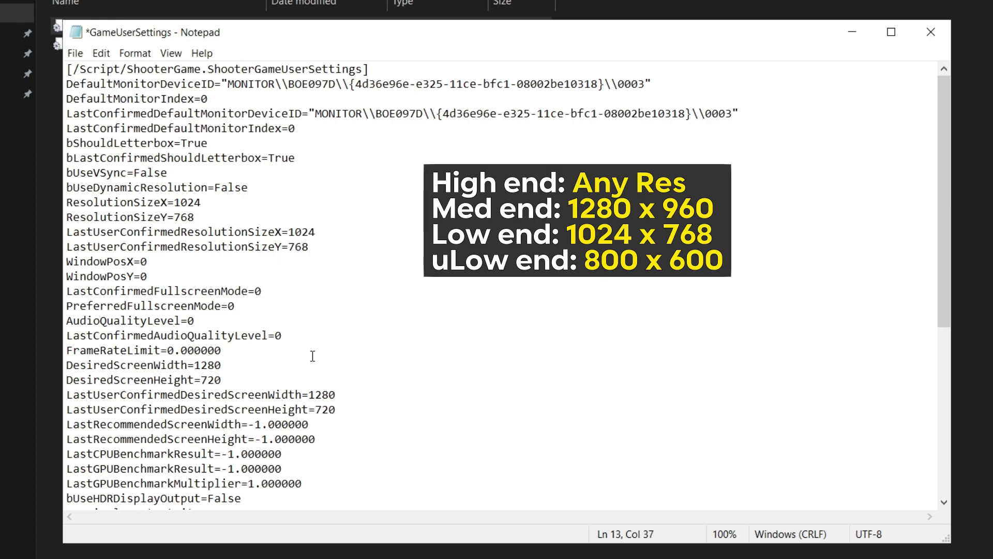
scroll(312, 357, "down", 2)
left_click(227, 275)
key("BackSpace")
key("BackSpace")
key("BackSpace")
type("024")
key("Down")
key("BackSpace")
key("BackSpace")
key("BackSpace")
type("768")
left_click(331, 306)
key("BackSpace")
key("BackSpace")
key("BackSpace")
type("024")
left_click(339, 320)
key("BackSpace")
key("BackSpace")
type("68")
scroll(339, 325, "down", 4)
scroll(365, 333, "down", 1)
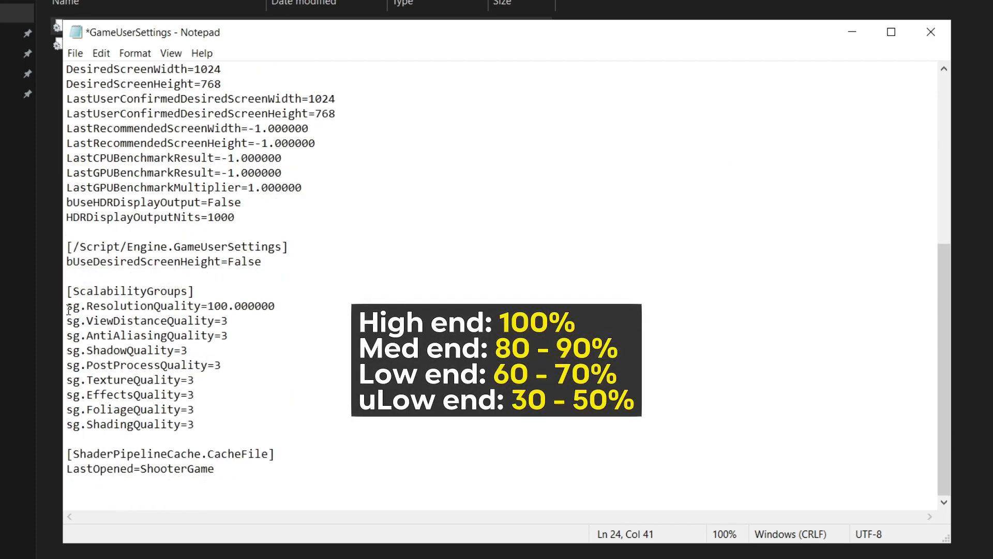
Set sg.ResolutionQuality to 90 after trying 60, 50 and 80.
left_click_drag(208, 306, 228, 306)
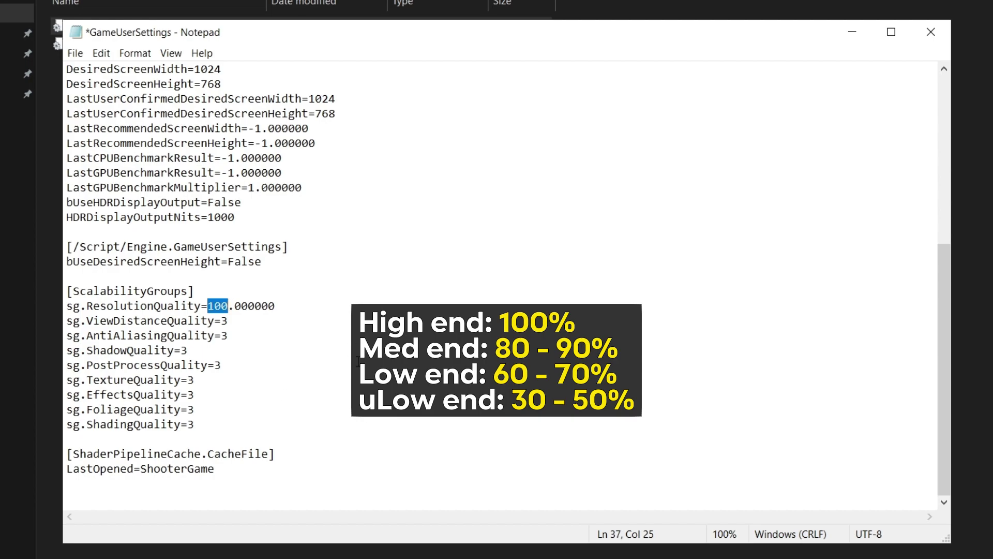
type("60")
key("BackSpace")
key("BackSpace")
type("50")
key("BackSpace")
key("BackSpace")
type("80")
key("BackSpace")
key("BackSpace")
type("90")
Change sg.ViewDistanceQuality from 3 to 2.
key("Down")
key("End")
key("shift+Left")
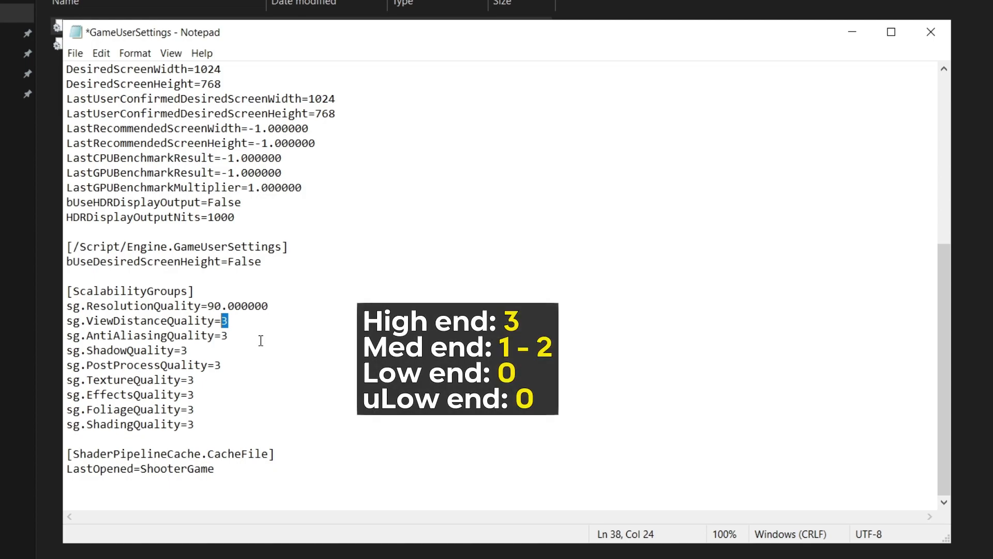
type("1")
key("BackSpace")
type("0")
key("BackSpace")
type("2")
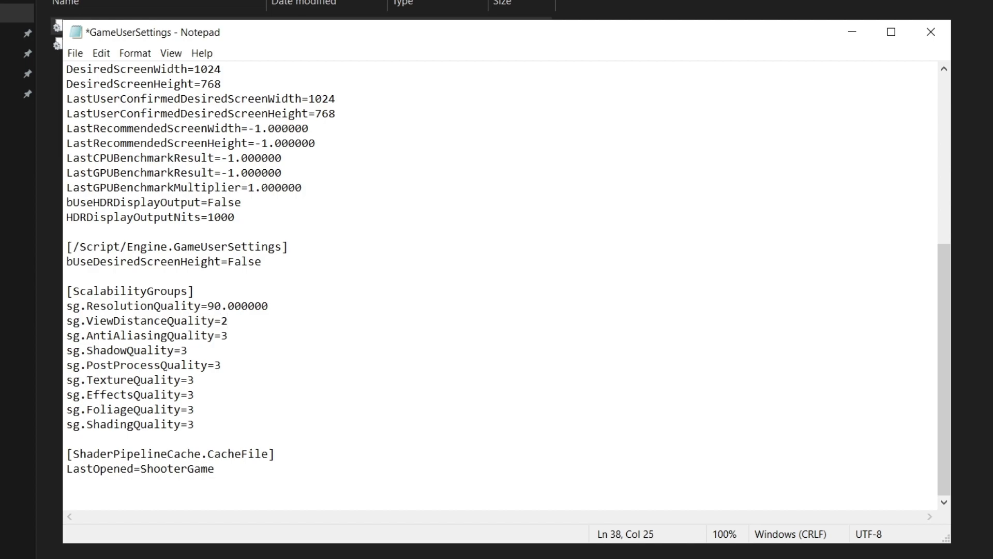
Set sg.AntiAliasingQuality and sg.ShadowQuality both to 0.
key("Down")
key("shift+Left")
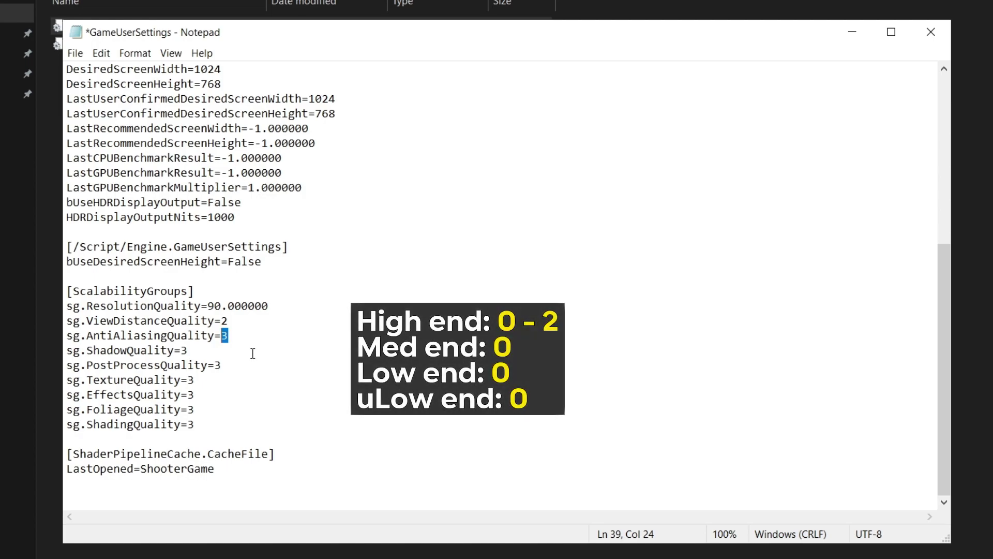
type("0")
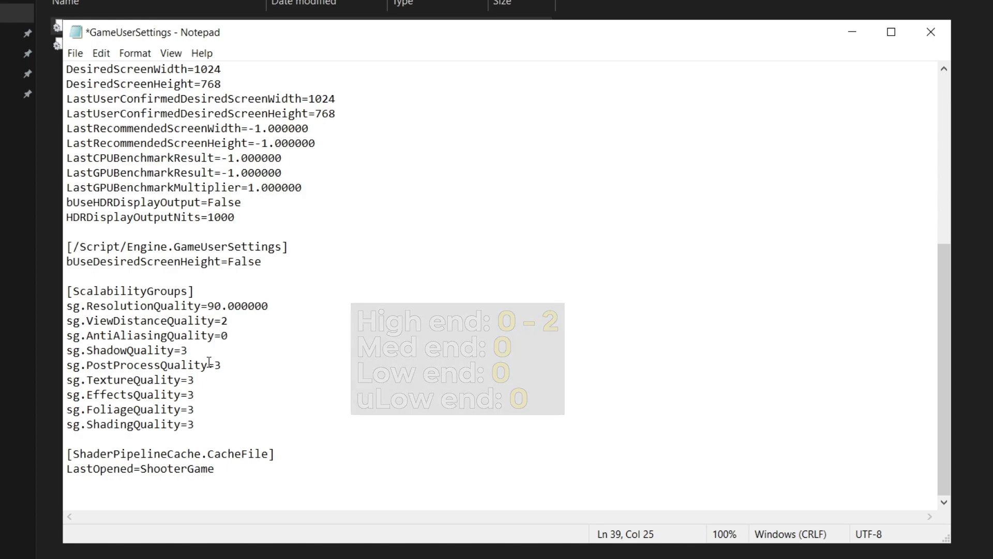
key("Down")
key("shift+Left")
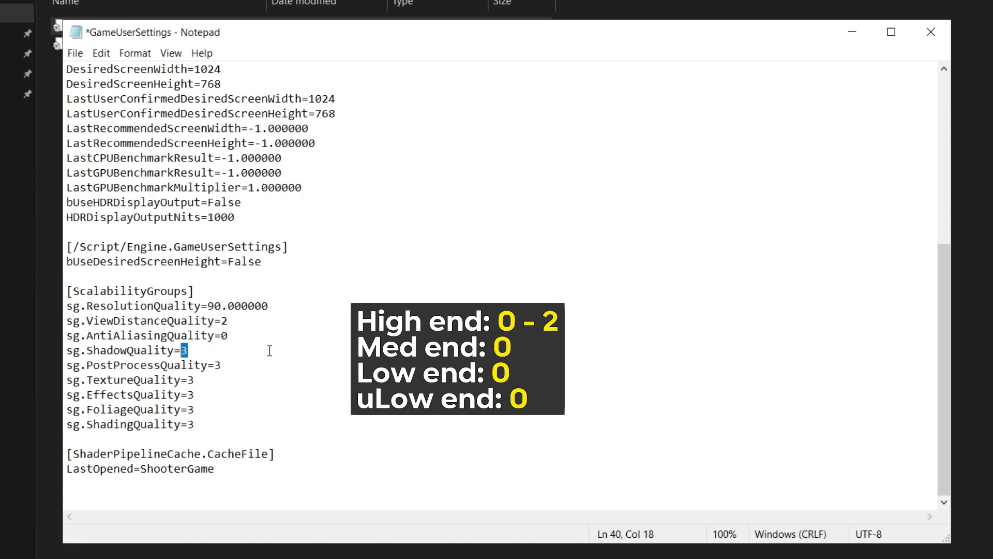
type("0")
left_click_drag(222, 365, 216, 367)
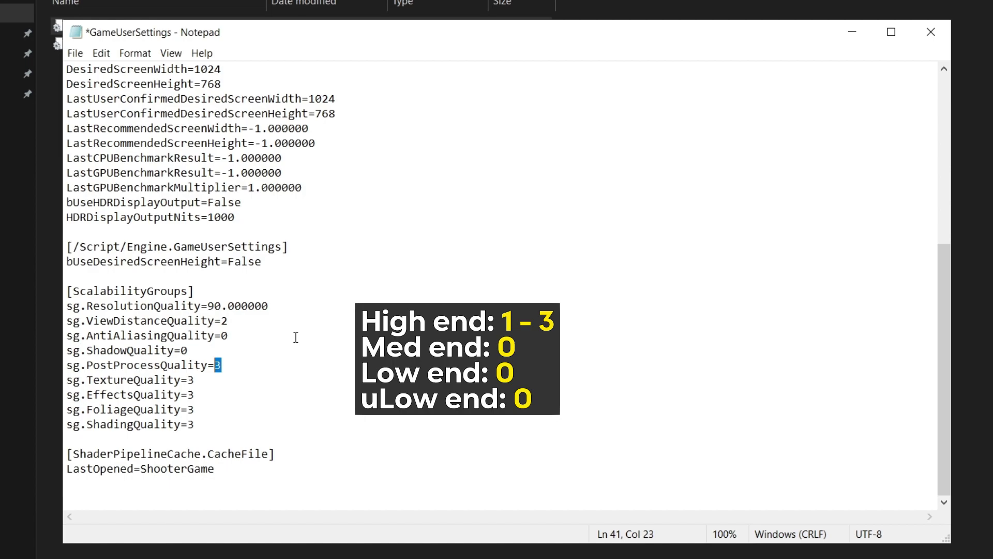
Change sg.PostProcessQuality, sg.TextureQuality and sg.EffectsQuality from 3 to 0.
type("0")
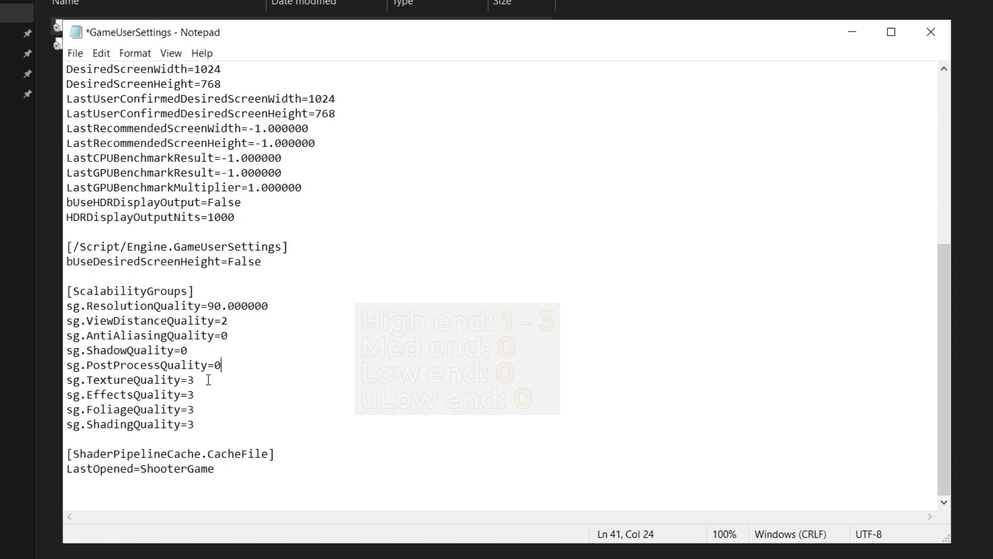
left_click_drag(198, 376, 188, 380)
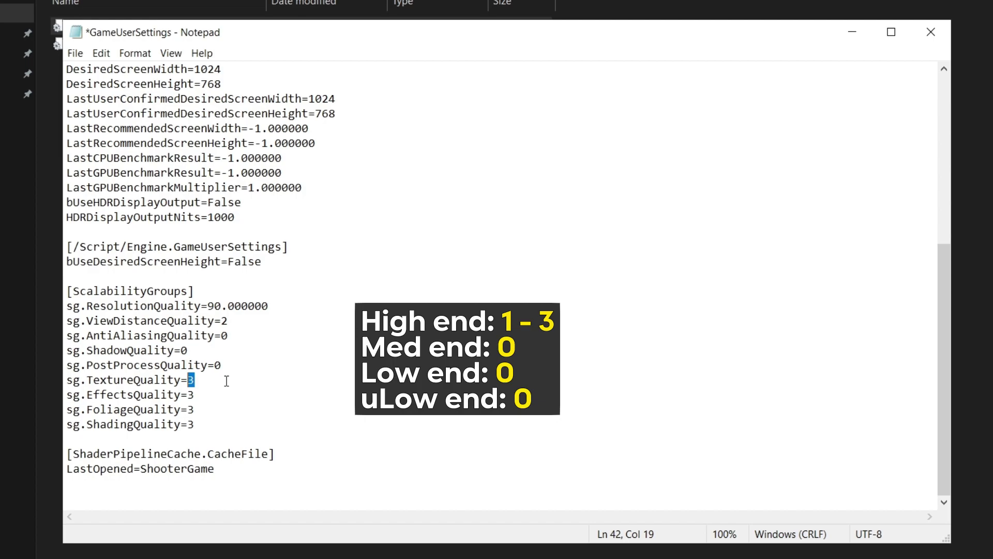
type("0")
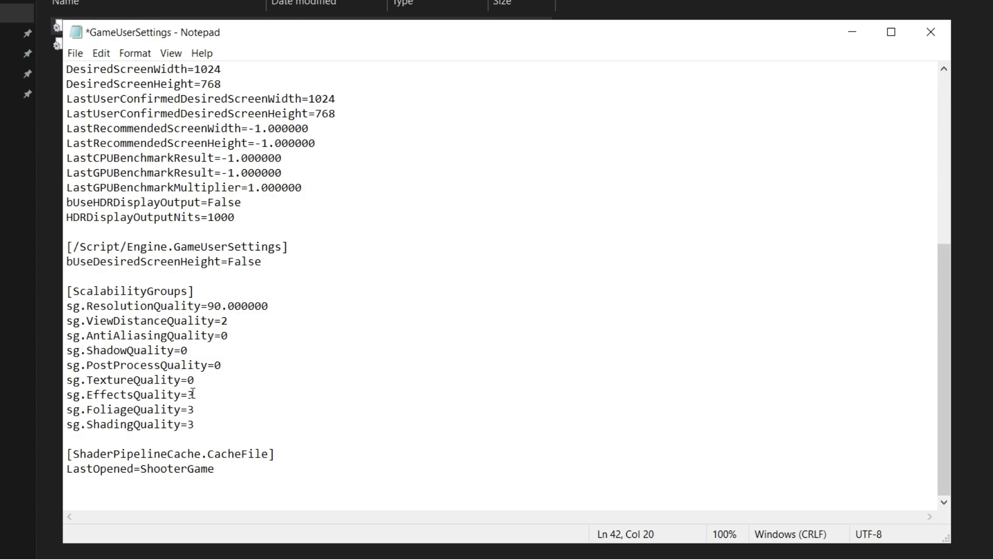
left_click_drag(196, 394, 189, 395)
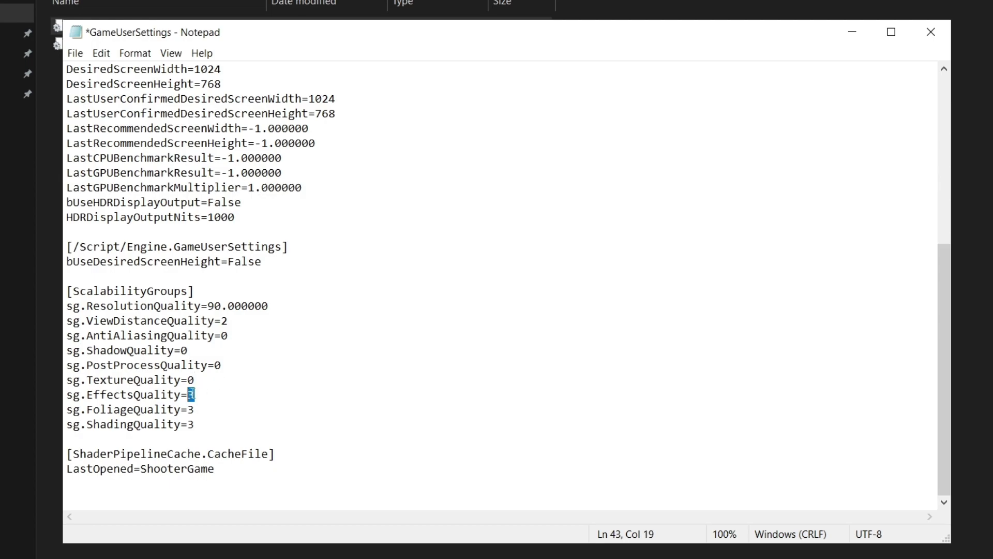
left_click(238, 413)
key("Up")
key("BackSpace")
type("0")
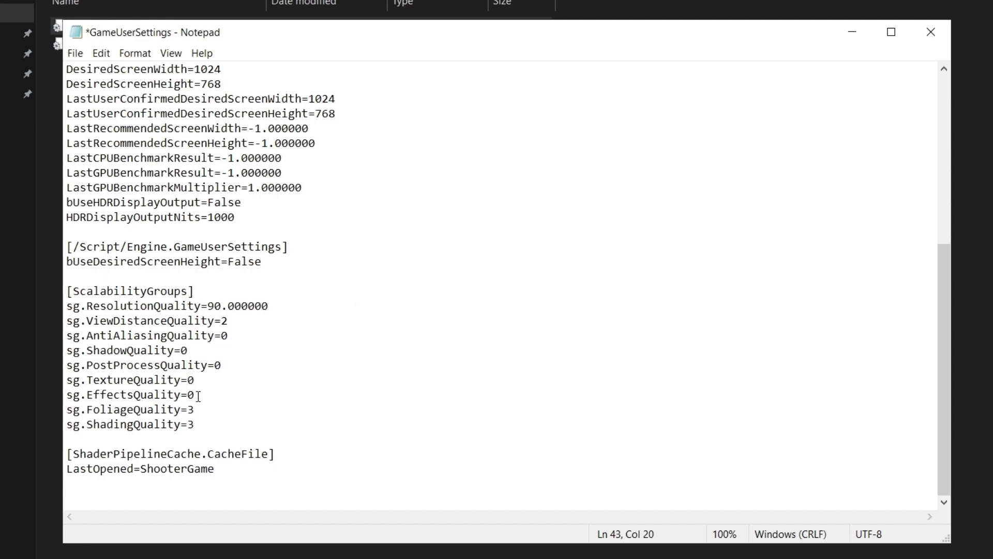
left_click_drag(196, 409, 189, 410)
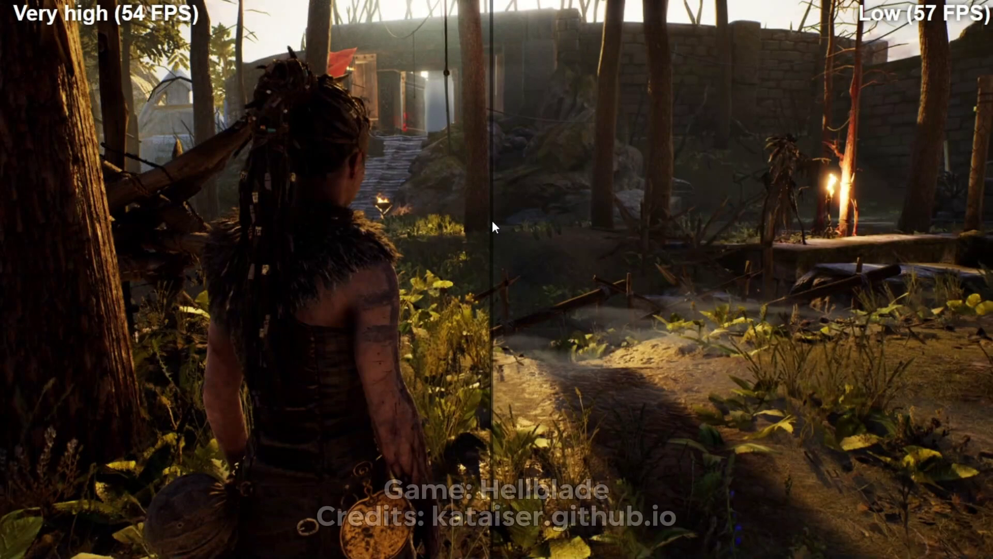
left_click_drag(492, 220, 533, 331)
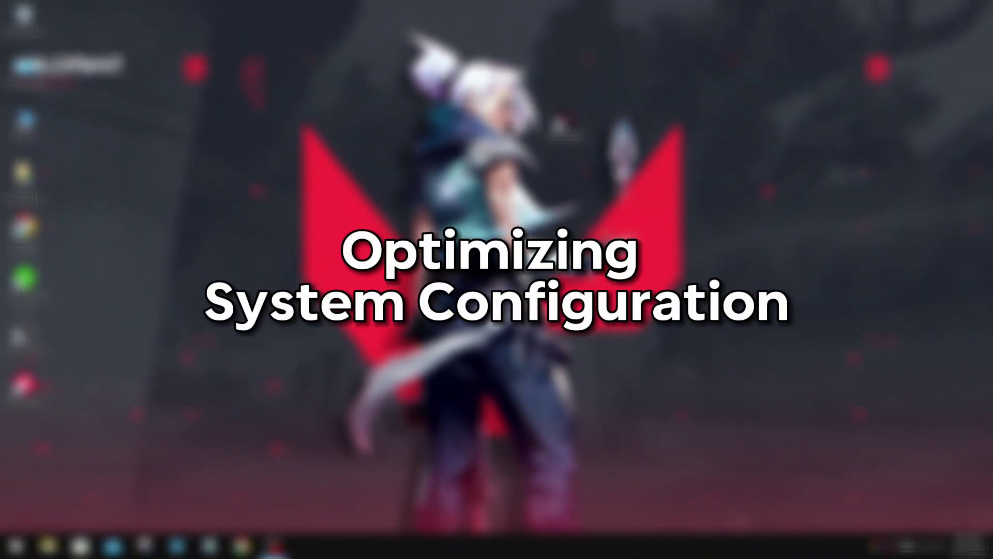
Run msconfig and, in the Boot advanced options, set Number of processors to 8.
right_click(8, 546)
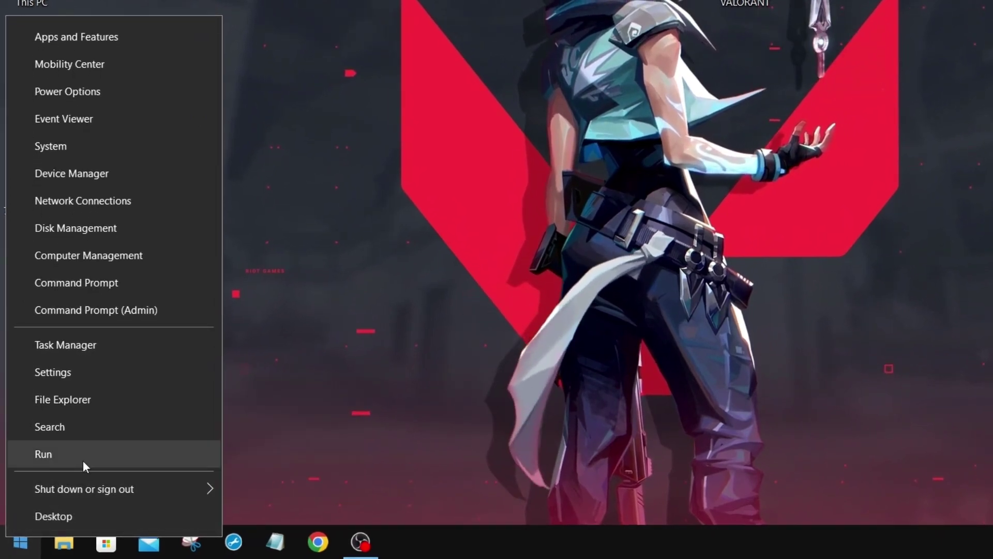
left_click(83, 461)
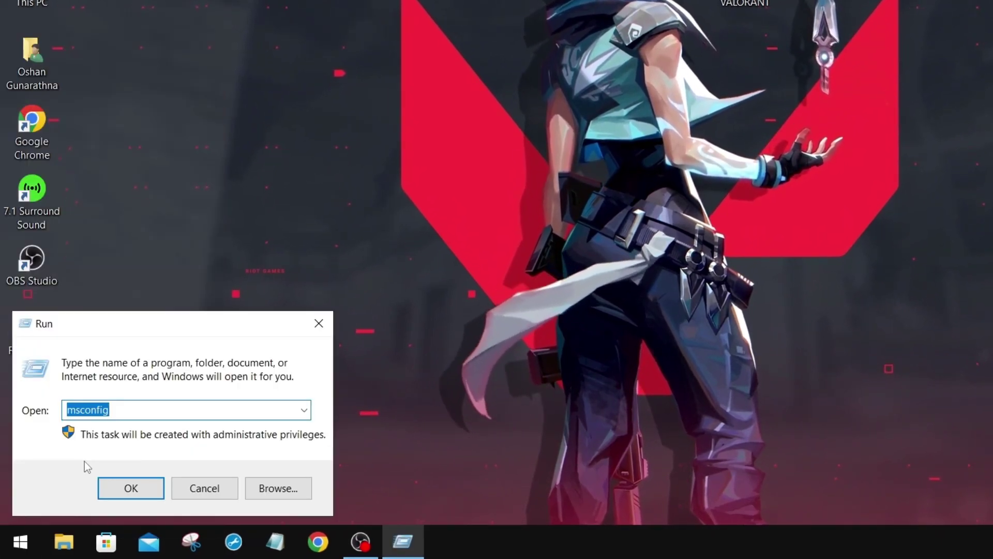
left_click(129, 490)
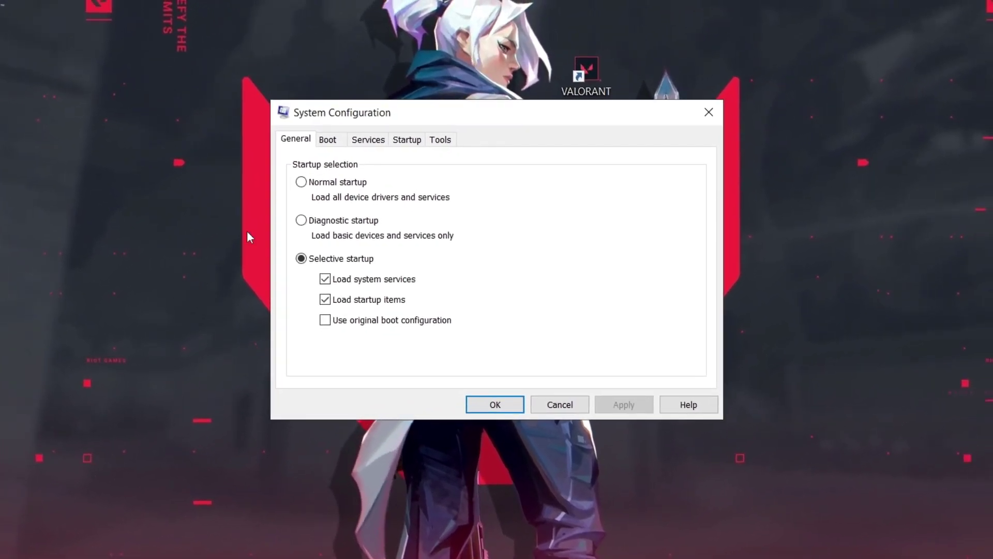
left_click(335, 145)
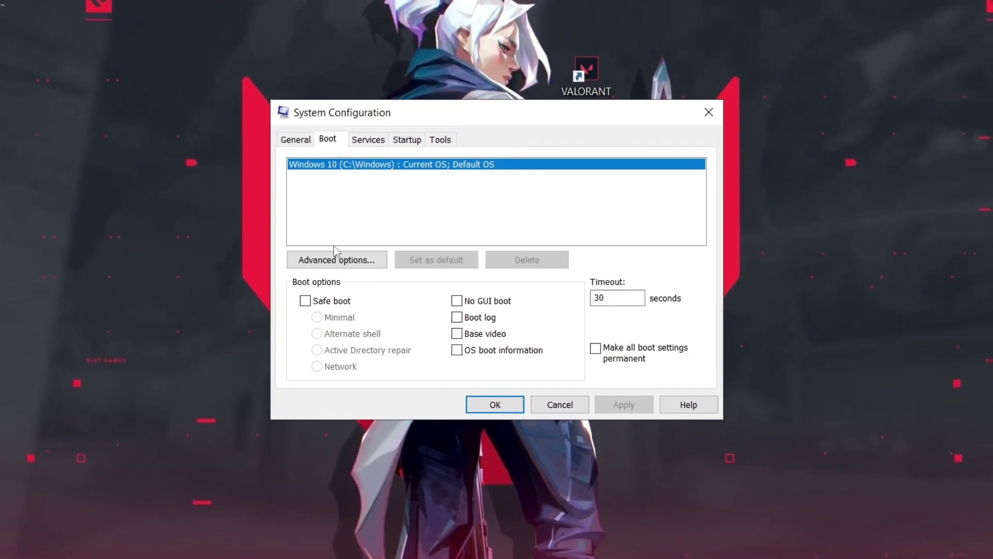
left_click(343, 260)
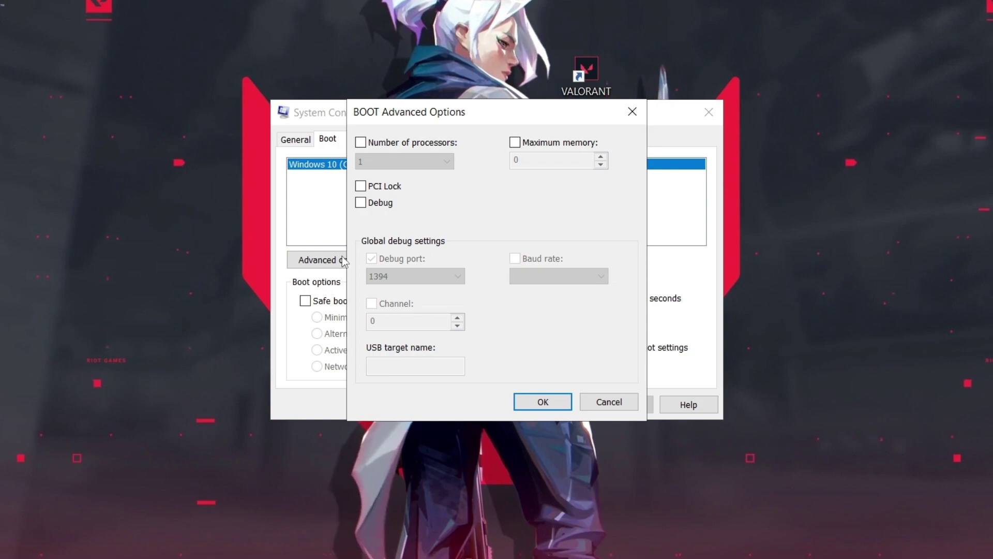
left_click(361, 143)
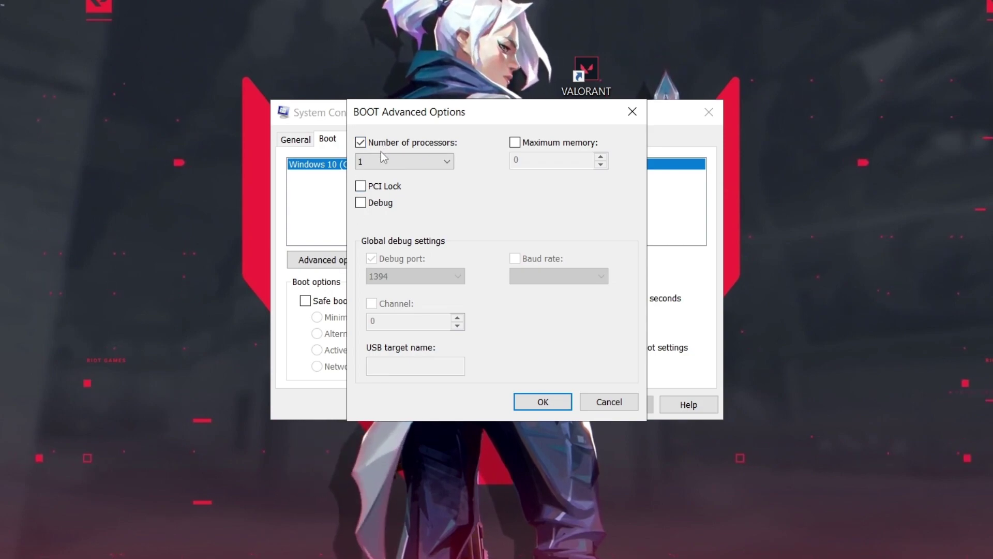
left_click(383, 162)
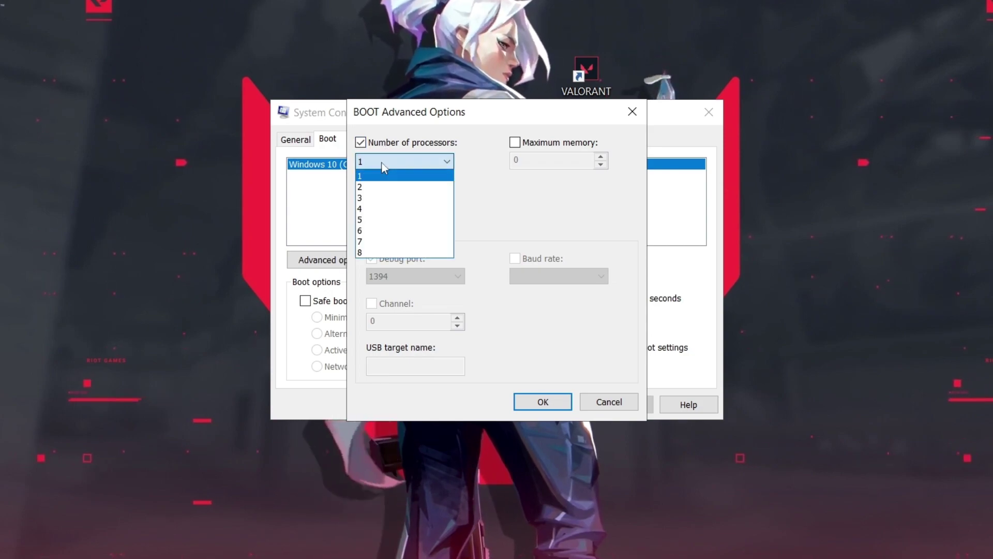
left_click(397, 252)
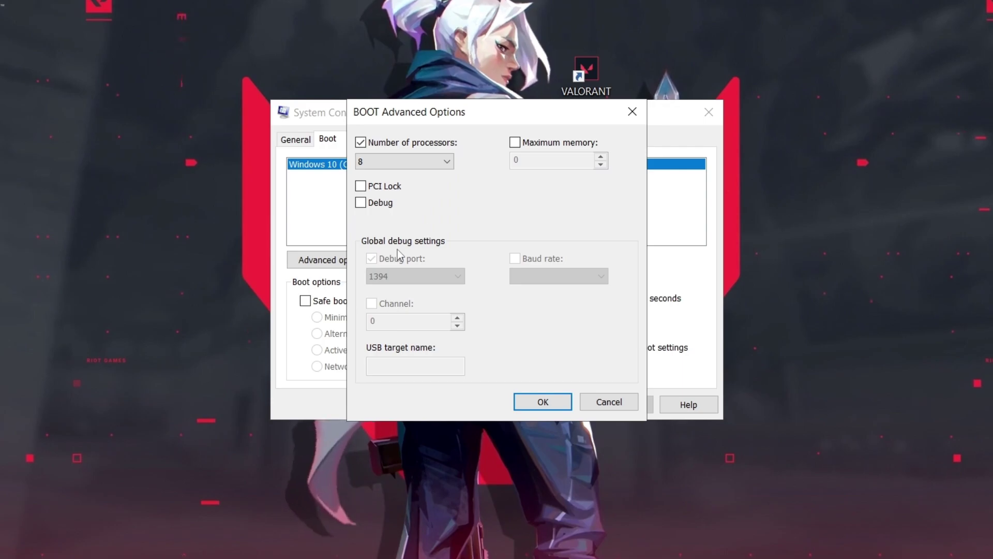
left_click(544, 403)
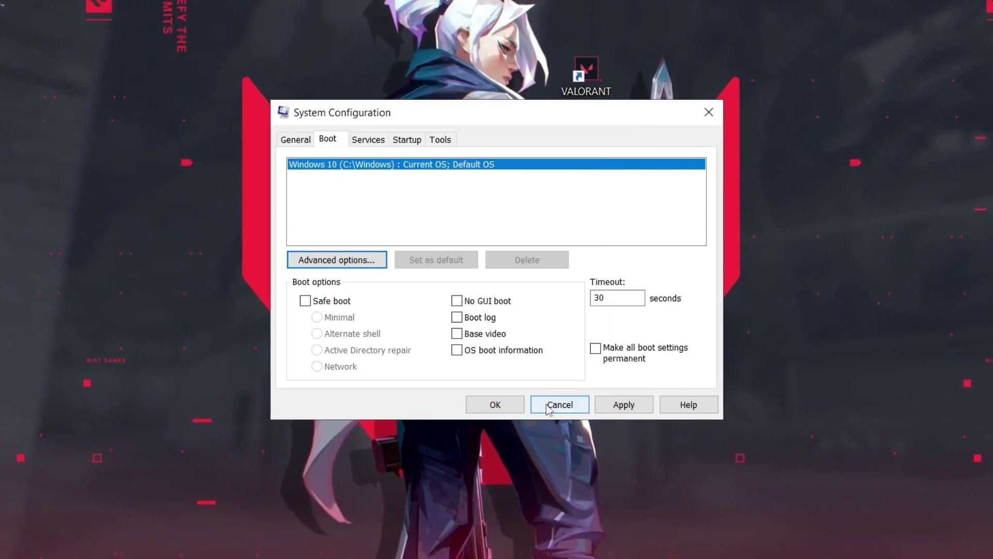
Hide all Microsoft services, uncheck Dell SupportAssist, and apply and close System Configuration.
left_click(370, 142)
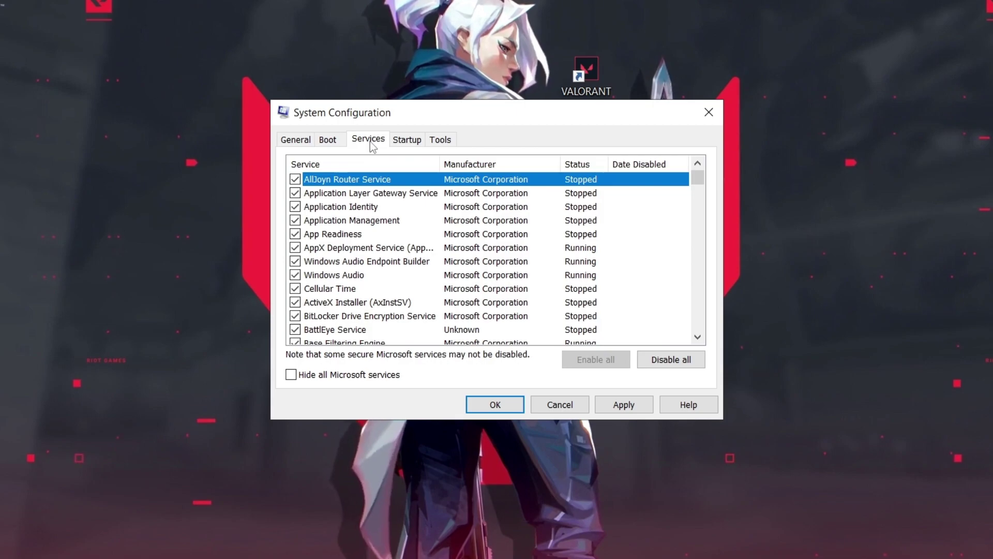
left_click(329, 374)
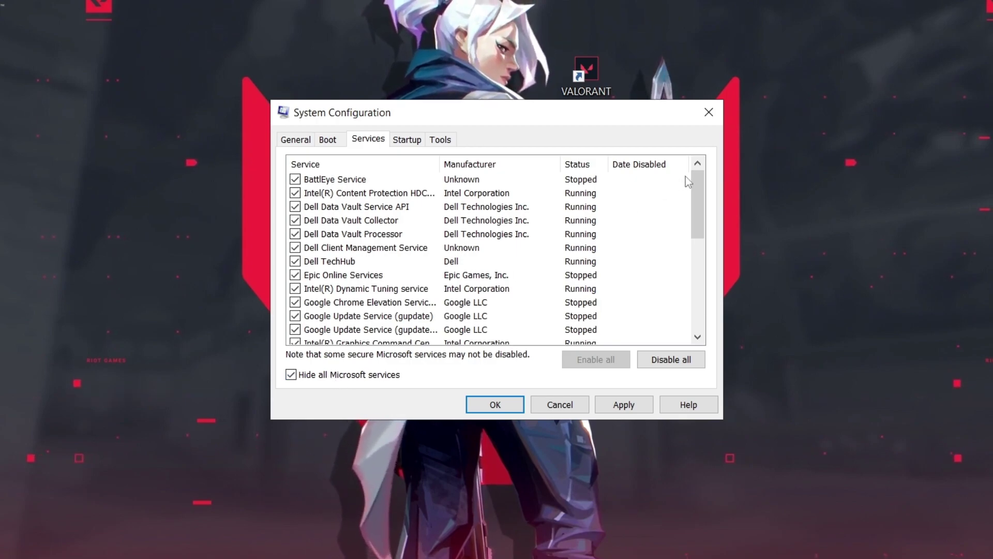
left_click_drag(696, 182, 728, 269)
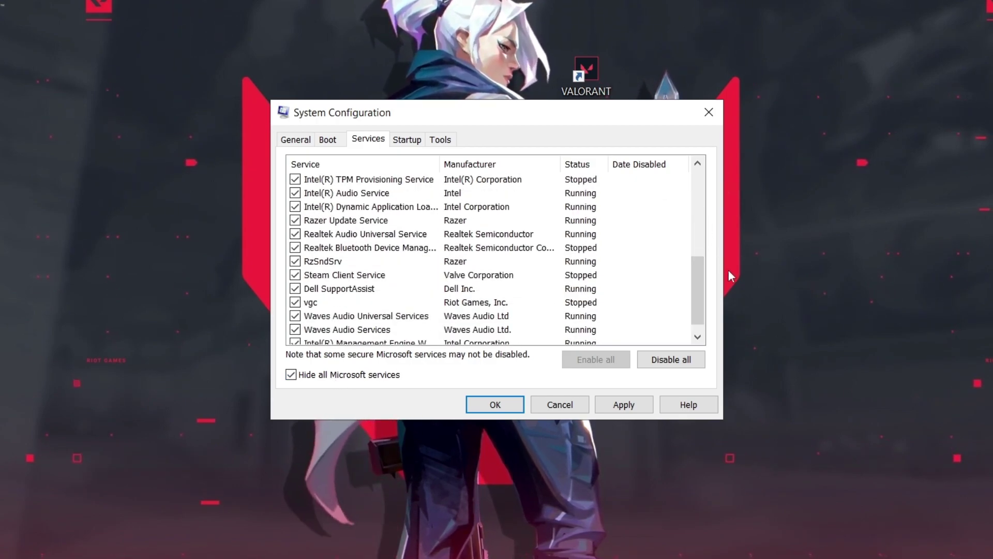
left_click(683, 289)
left_click(295, 289)
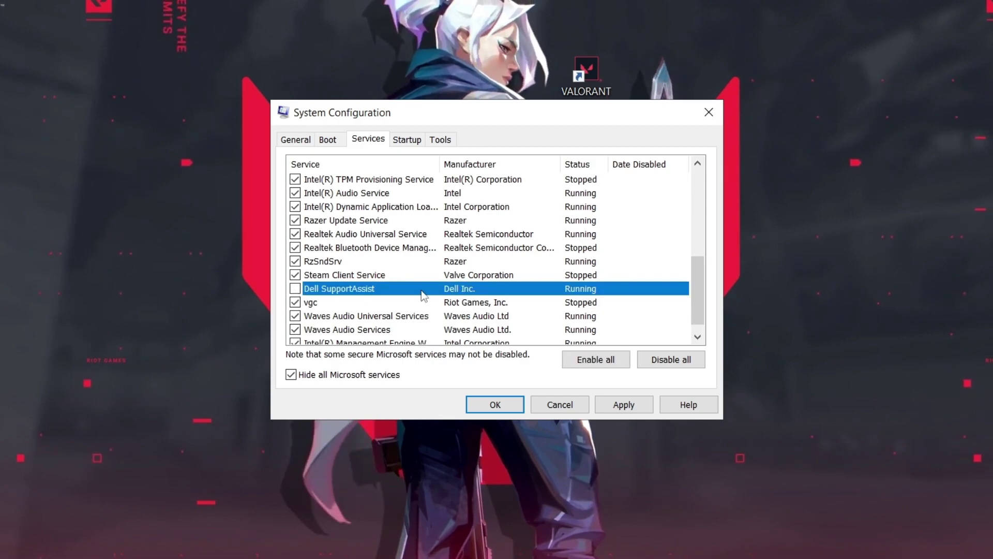
left_click(623, 404)
left_click(482, 402)
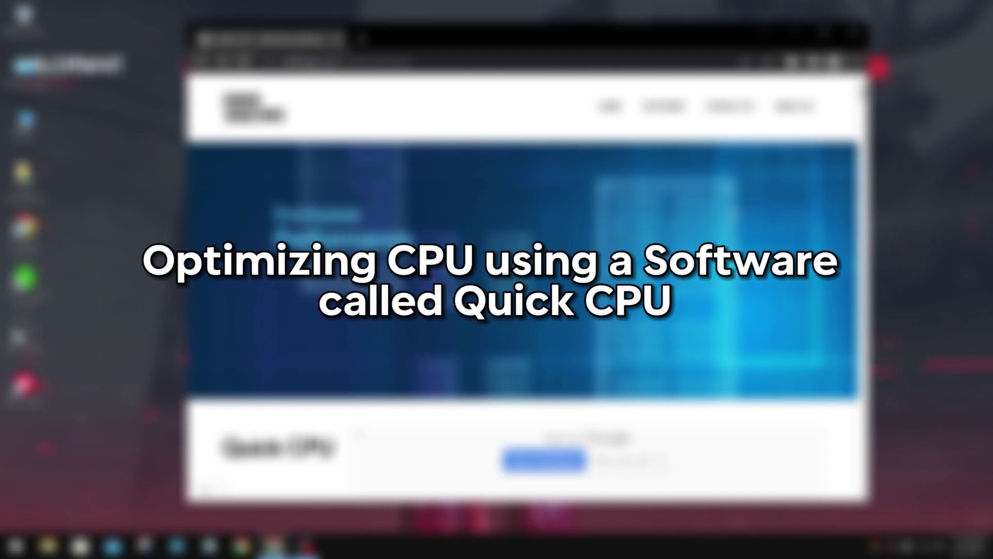
Scroll the coderbag Quick CPU page down to its Download section.
scroll(733, 209, "down", 20)
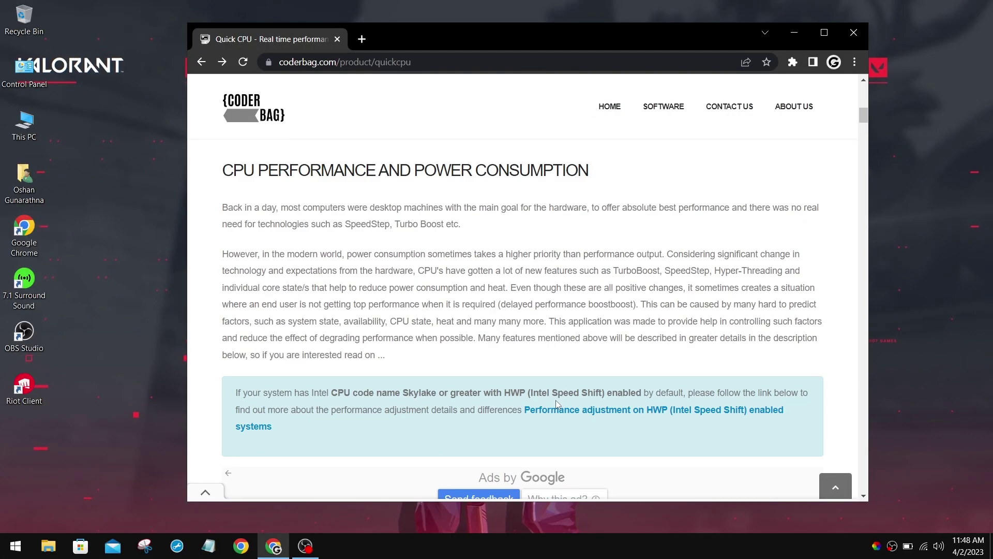
scroll(565, 382, "down", 20)
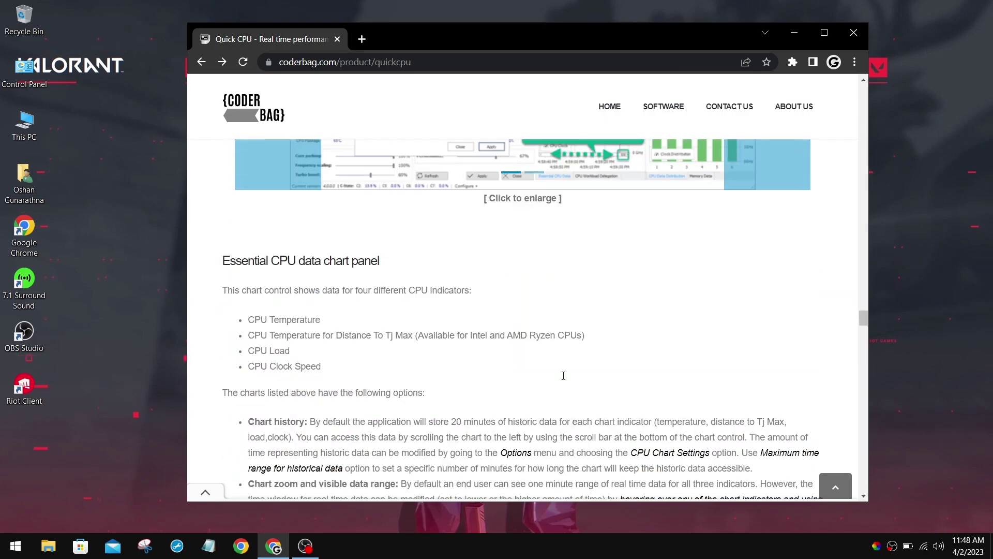
scroll(563, 376, "down", 5)
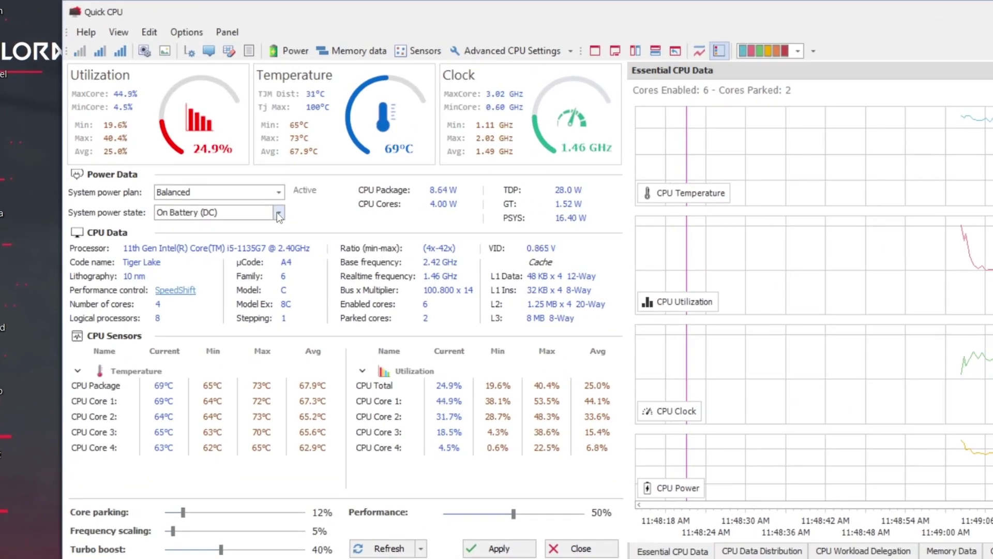
Set the system power state to Plugged In (AC) and the power plan to High performance.
left_click(279, 213)
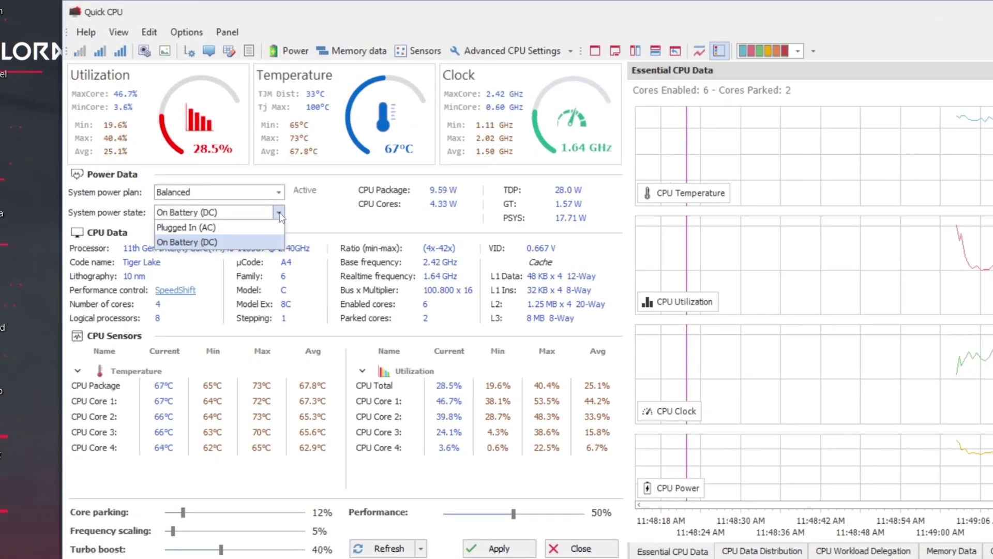
left_click(225, 225)
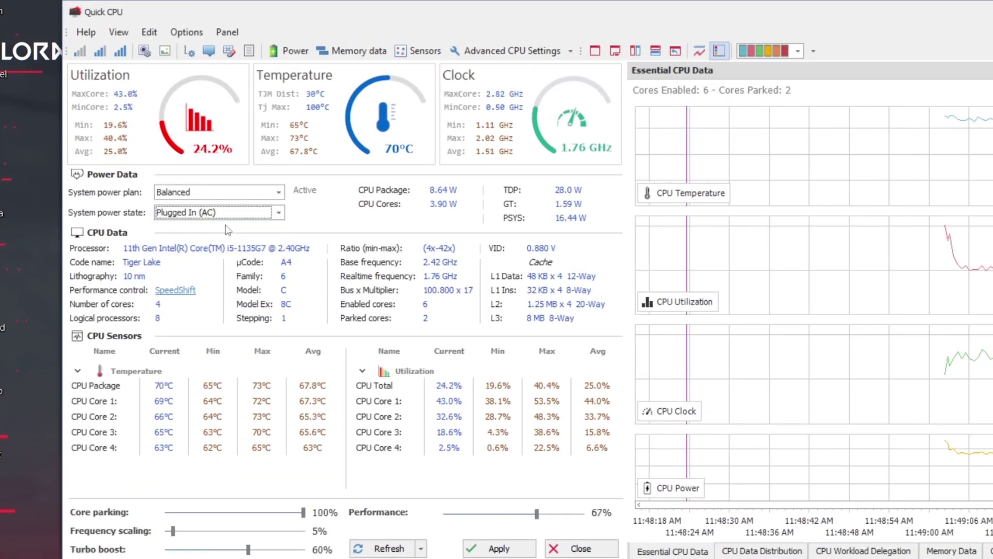
left_click(244, 194)
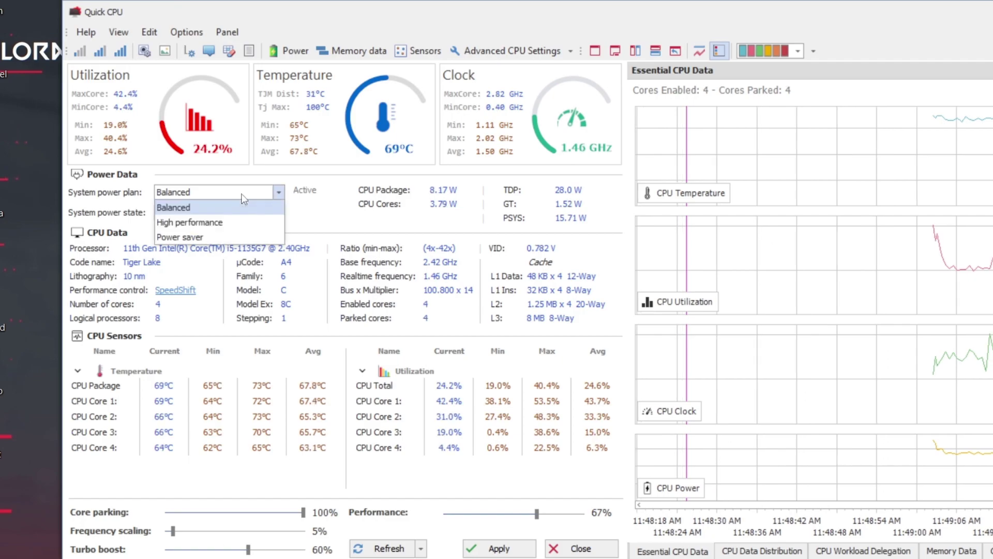
left_click(209, 223)
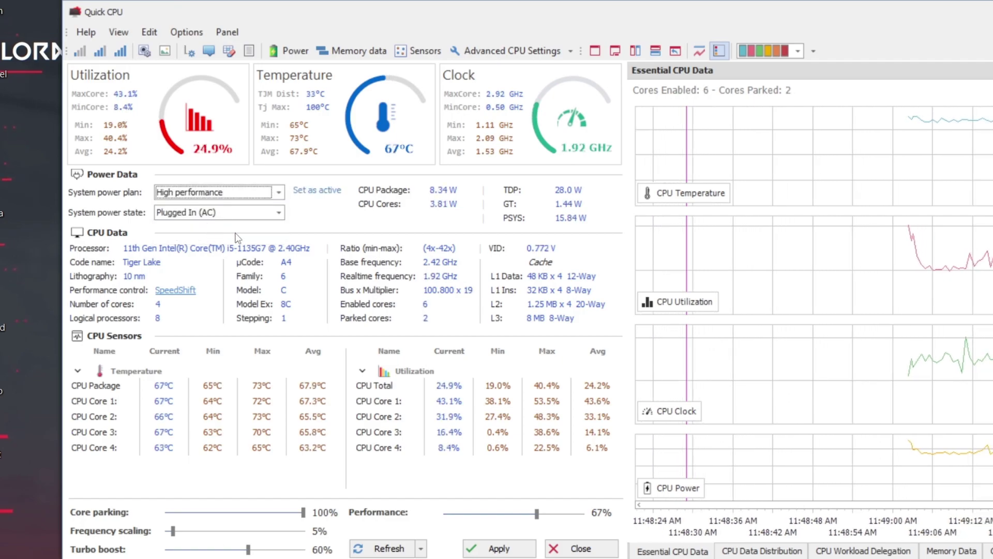
left_click(280, 193)
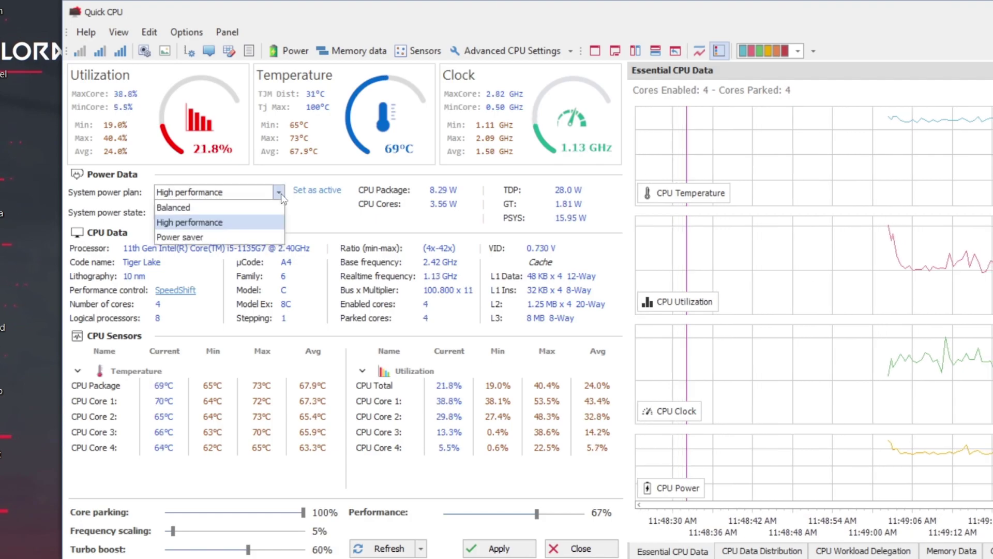
left_click(245, 223)
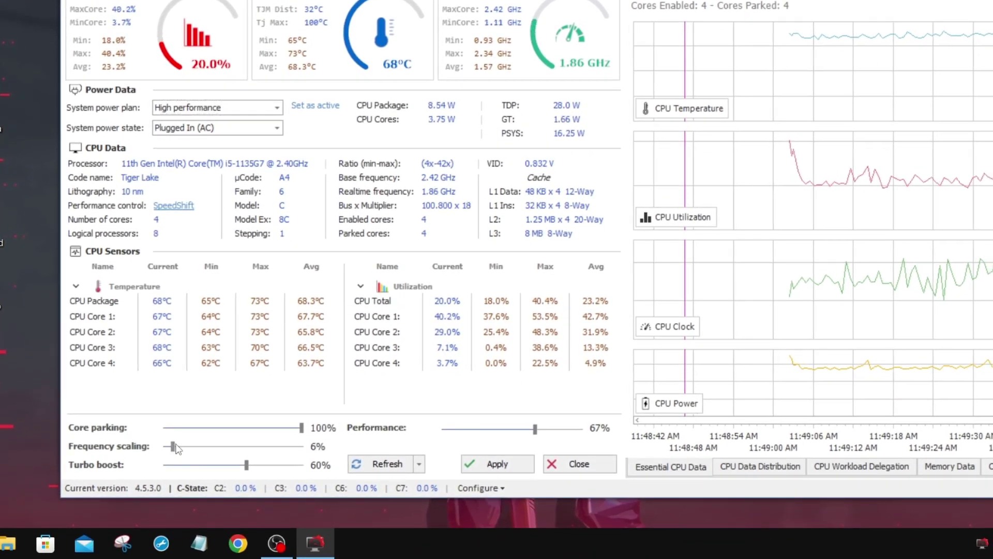
Raise frequency scaling and performance to 100% and apply the CPU settings.
left_click_drag(171, 482, 303, 482)
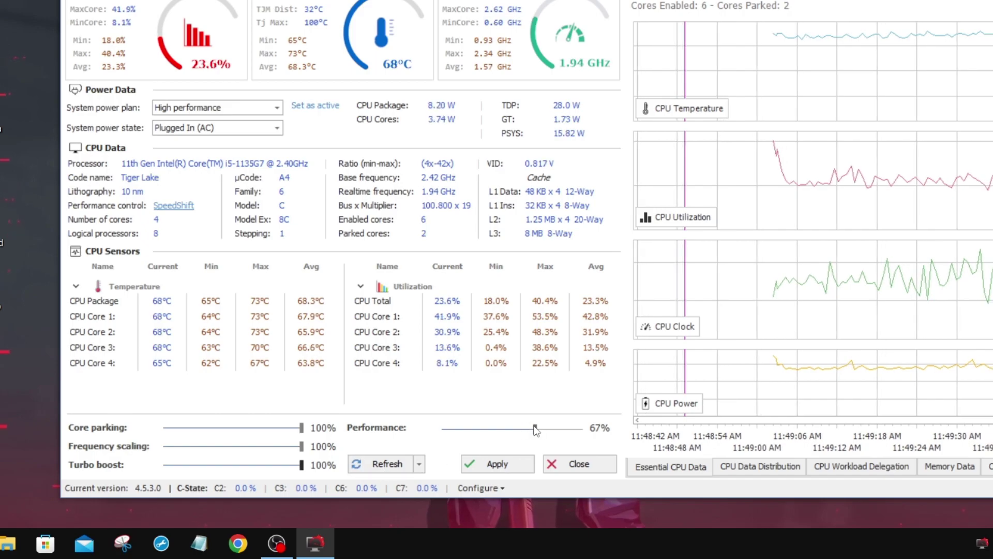
left_click_drag(535, 429, 581, 428)
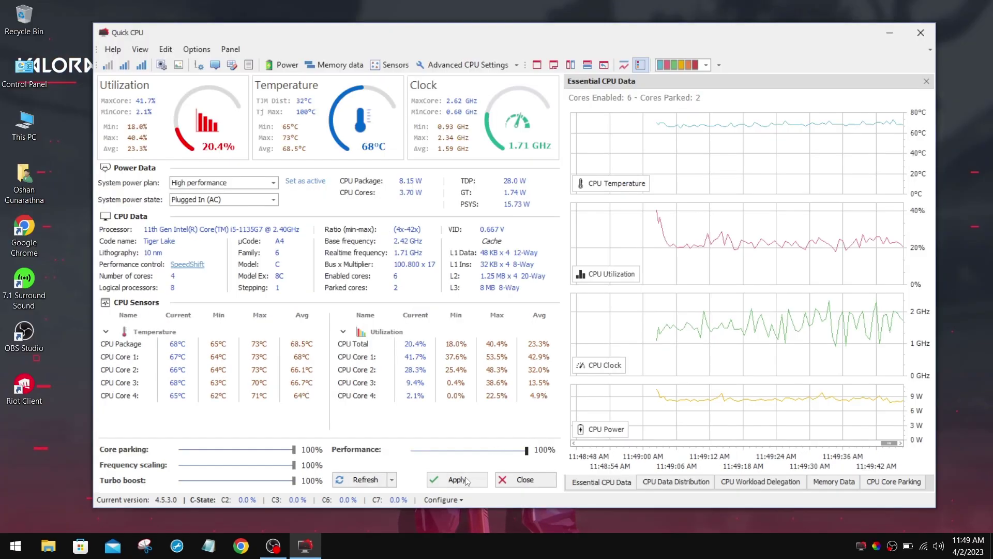
left_click(498, 464)
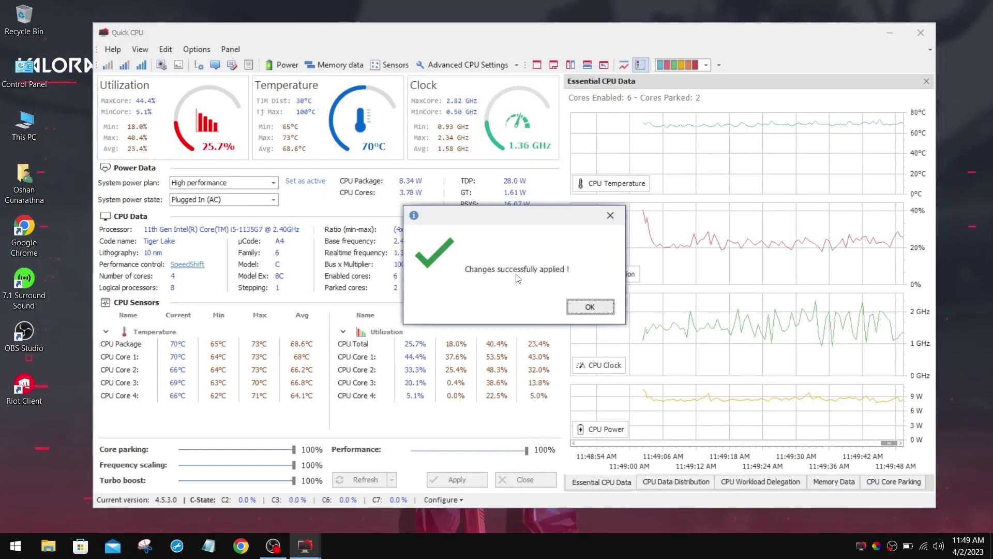
left_click(590, 307)
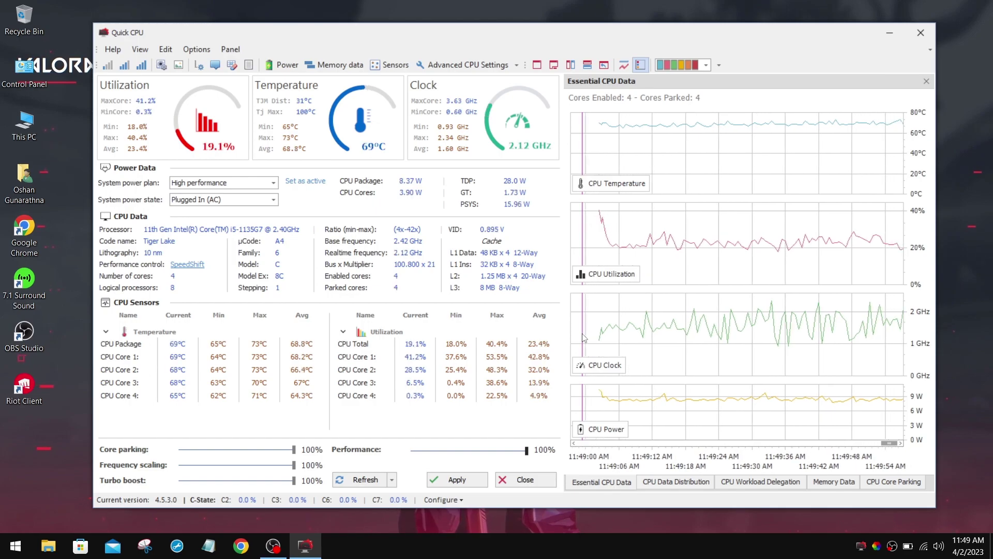
mouse_move(585, 338)
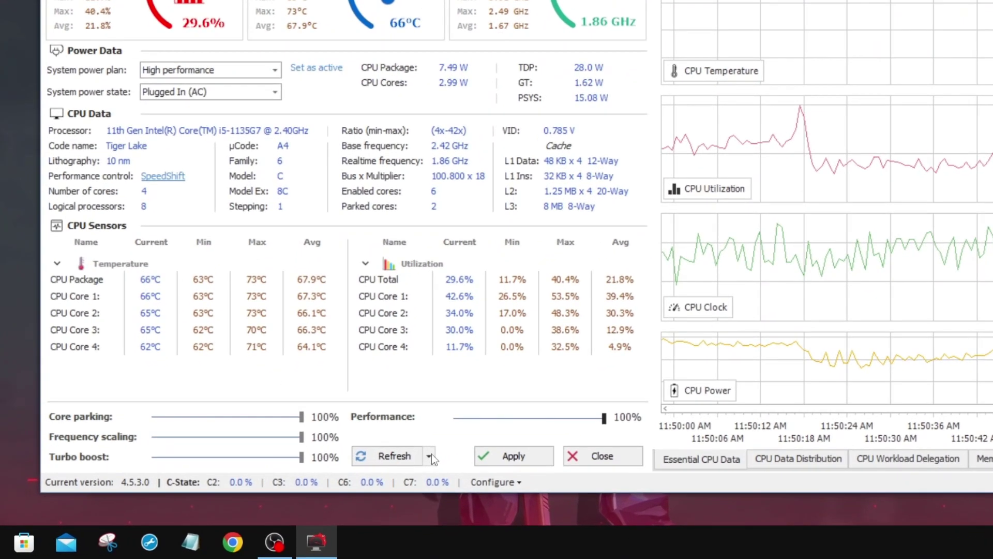
Use Reset power settings from the Refresh menu to restore the default power schemes.
left_click(430, 455)
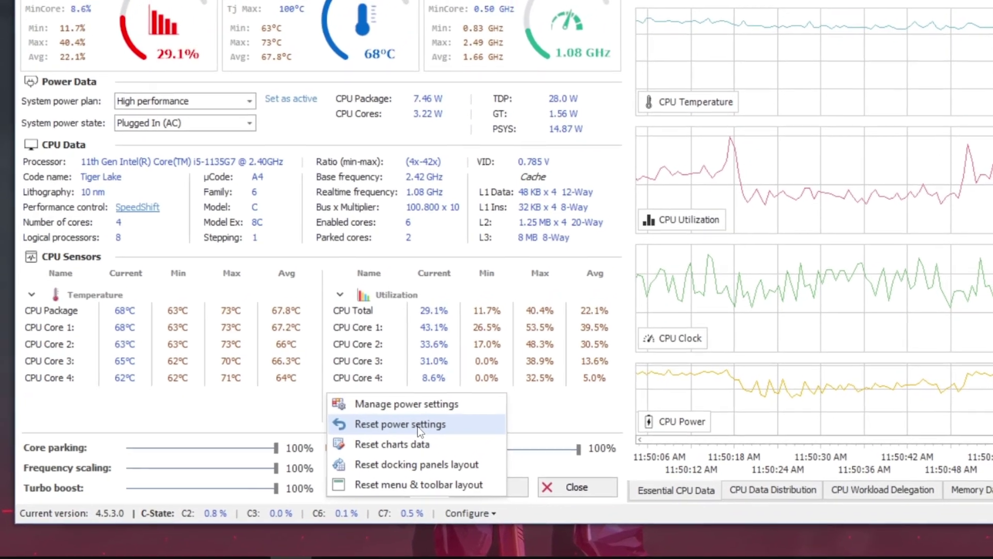
left_click(418, 427)
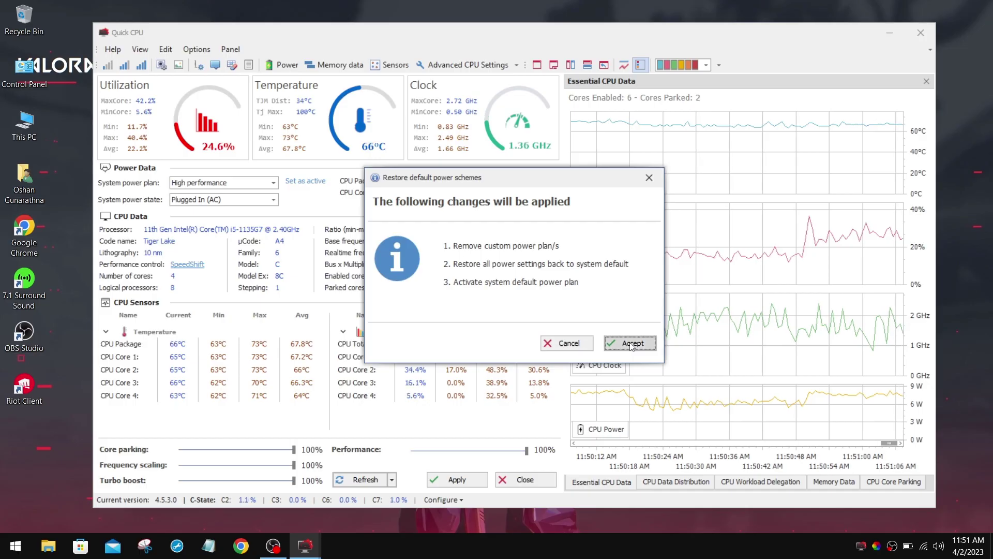
left_click(674, 362)
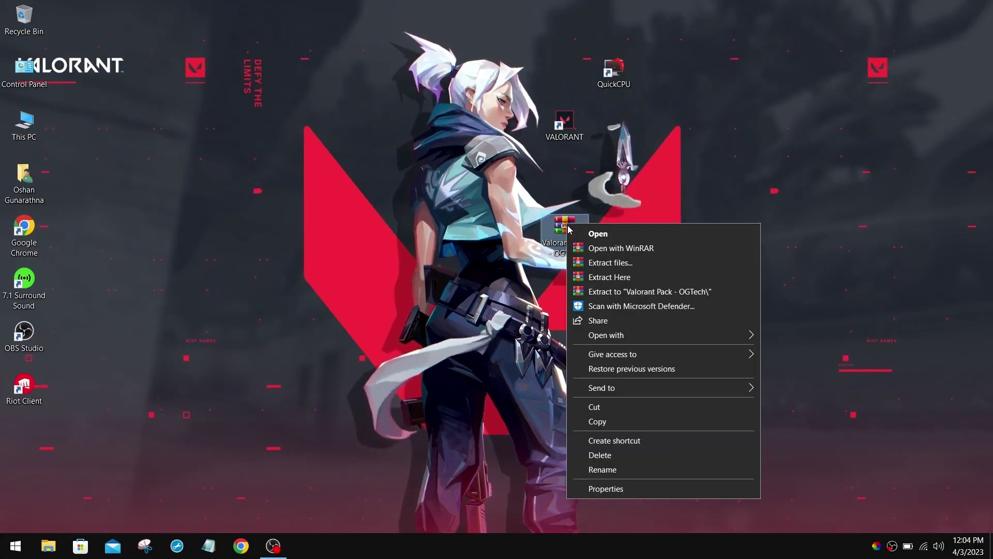
Extract the Valorant Pack with WinRAR, open 1 Desktop & Laptop Optimizations, and search Start for 'reg'.
left_click(613, 262)
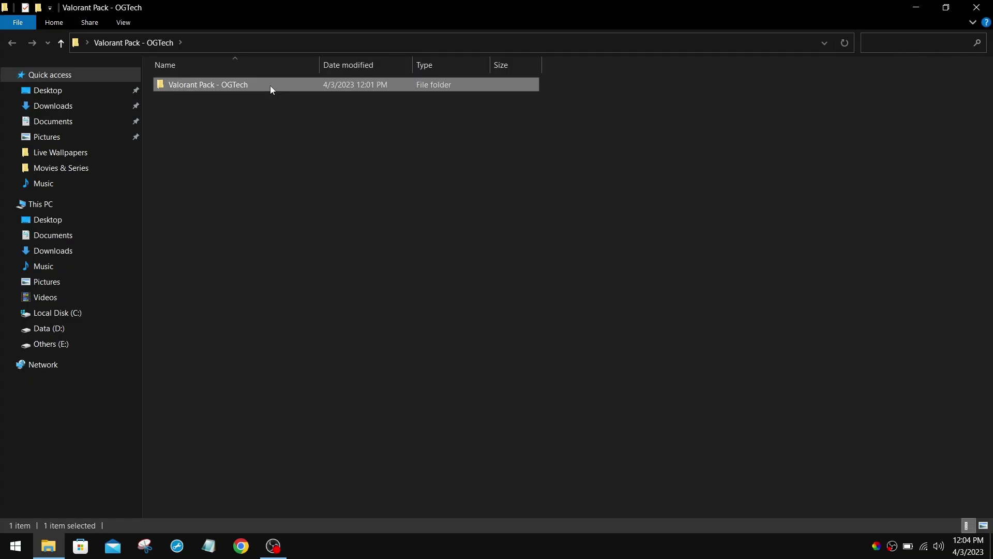
double_click(270, 85)
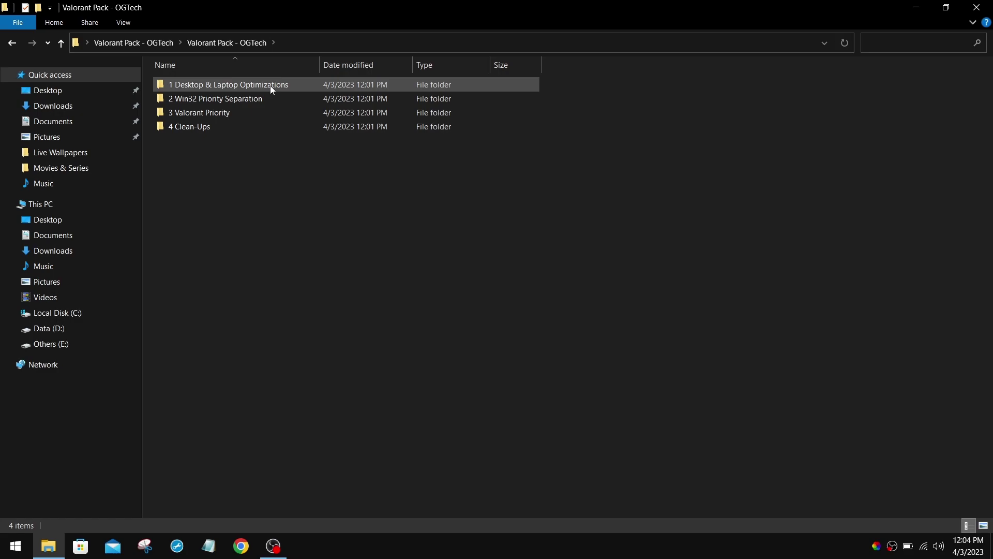
double_click(270, 86)
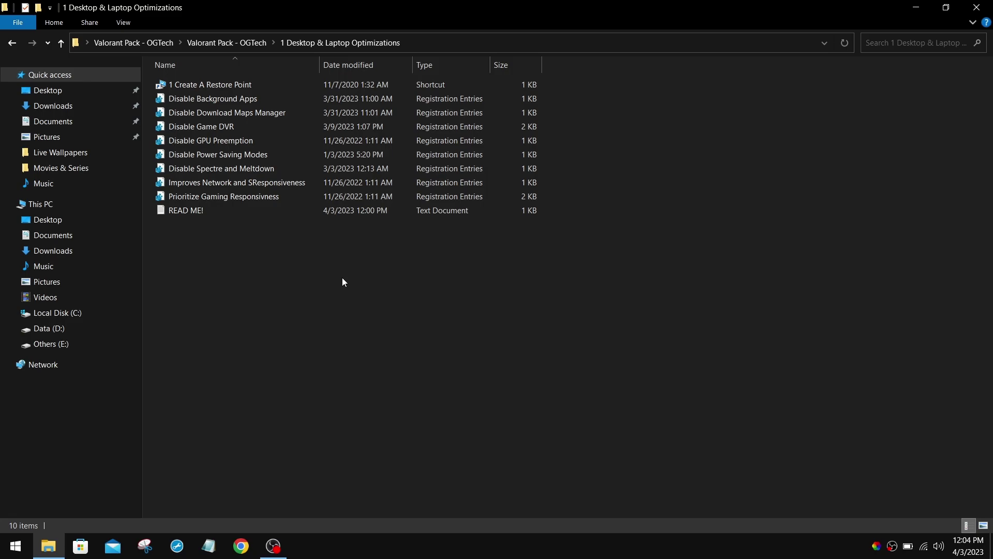
key("super")
type("reg")
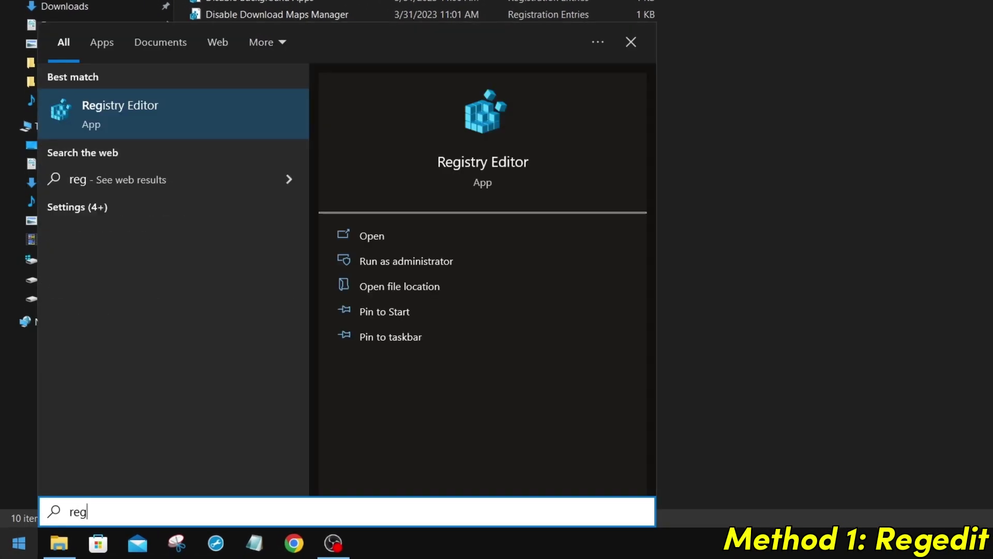
Export the HKEY_LOCAL_MACHINE registry branch to a BackupReg file on the desktop.
left_click(160, 115)
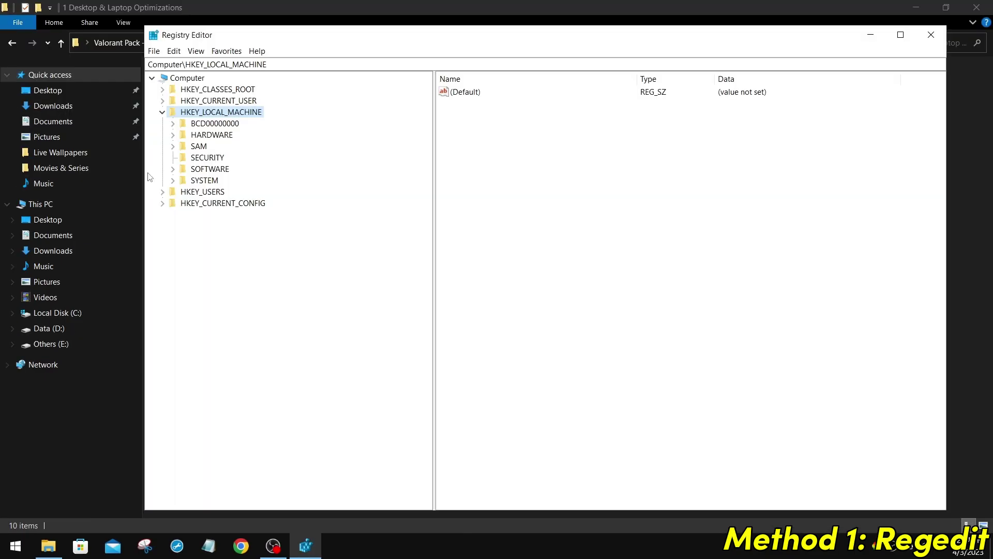
left_click(158, 51)
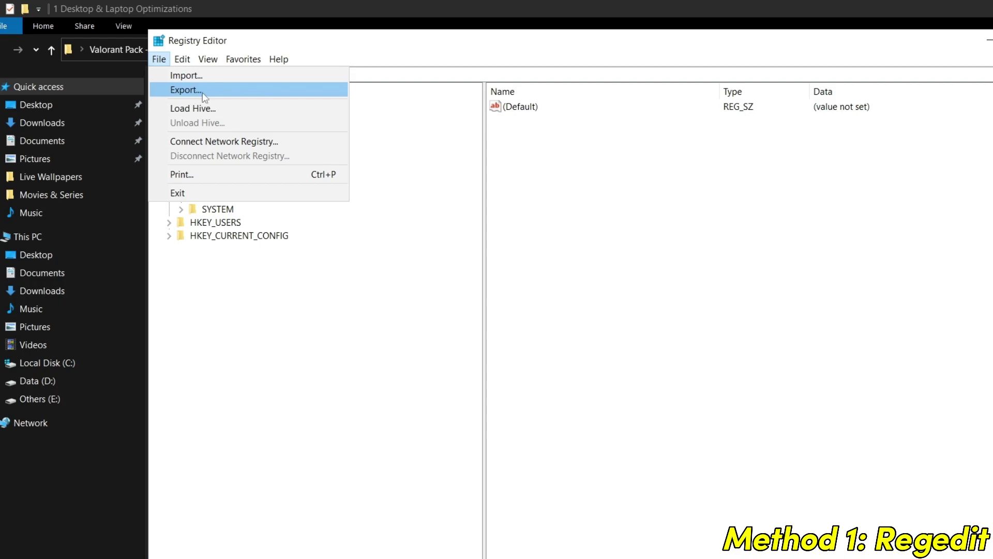
left_click(185, 90)
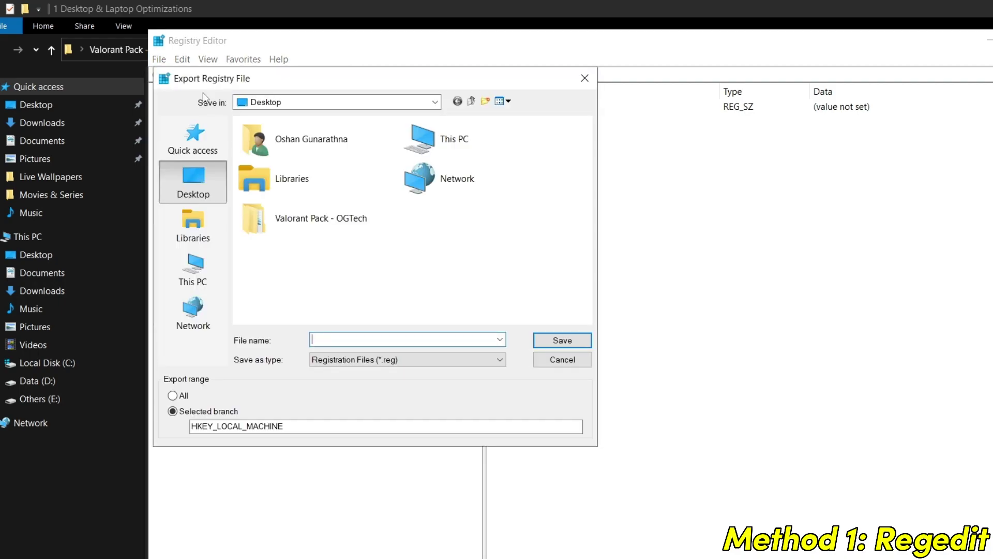
type("BackupReg")
left_click(557, 339)
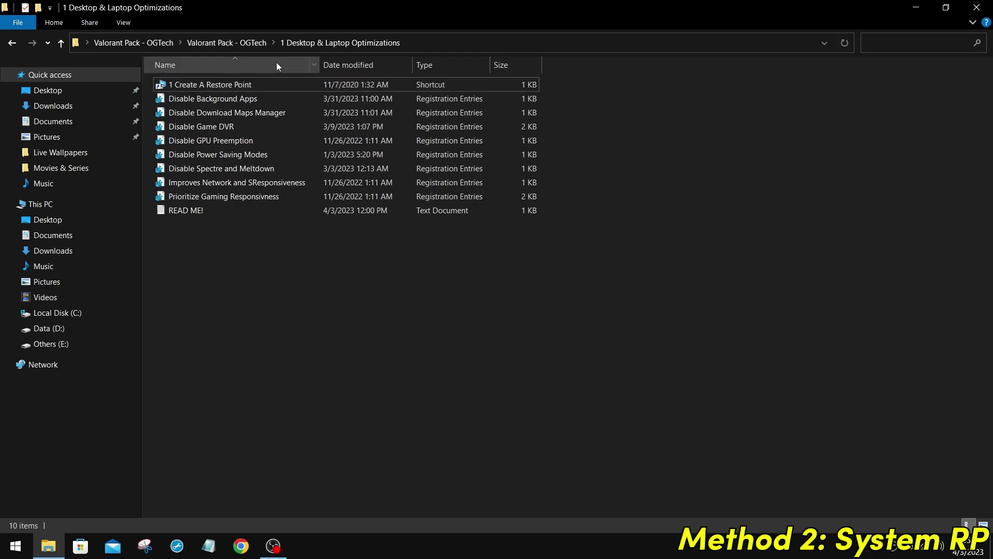
Create a 'Valorant Tweak' restore point on Local Disk (C:) via the Create A Restore Point shortcut.
left_click(251, 81)
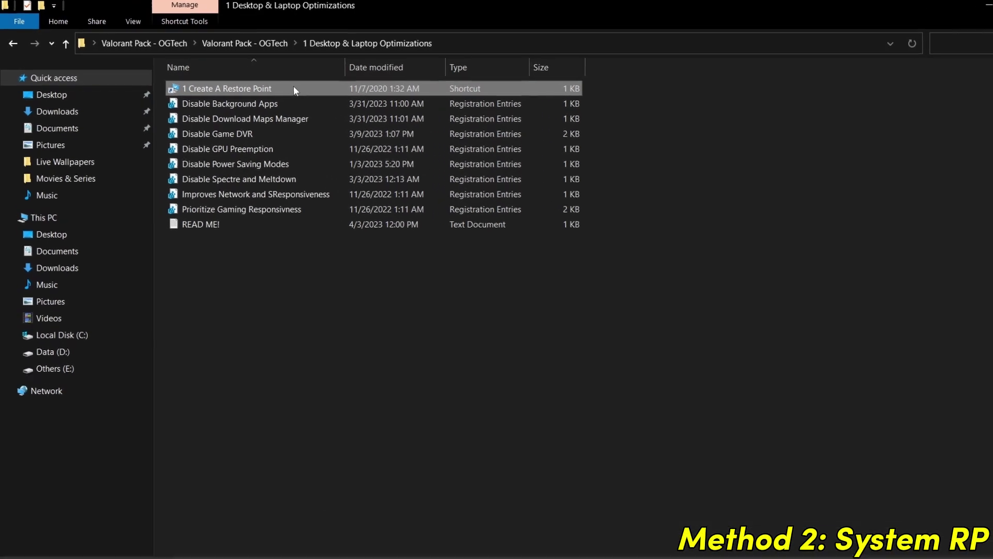
double_click(294, 91)
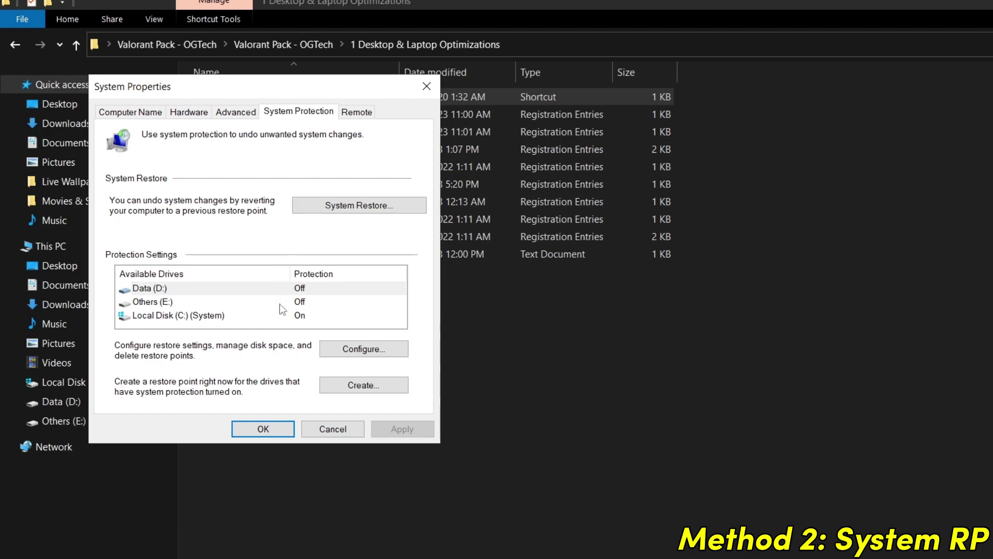
left_click(281, 313)
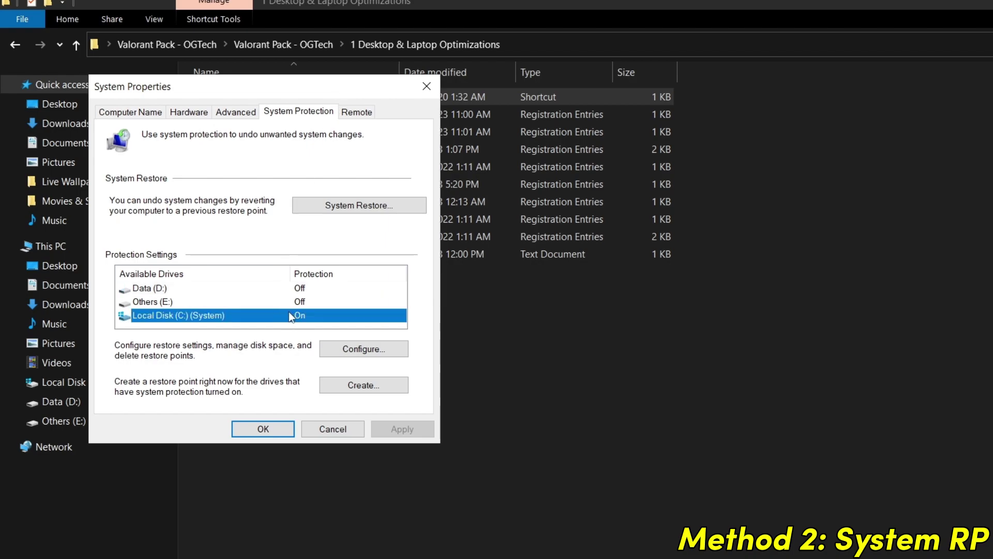
left_click(357, 385)
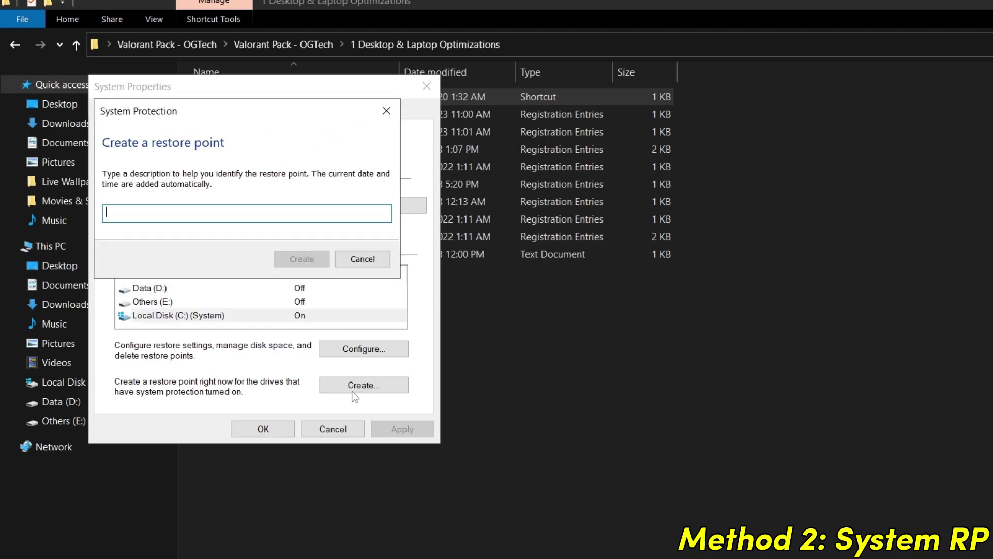
type("Valorant Tweaks")
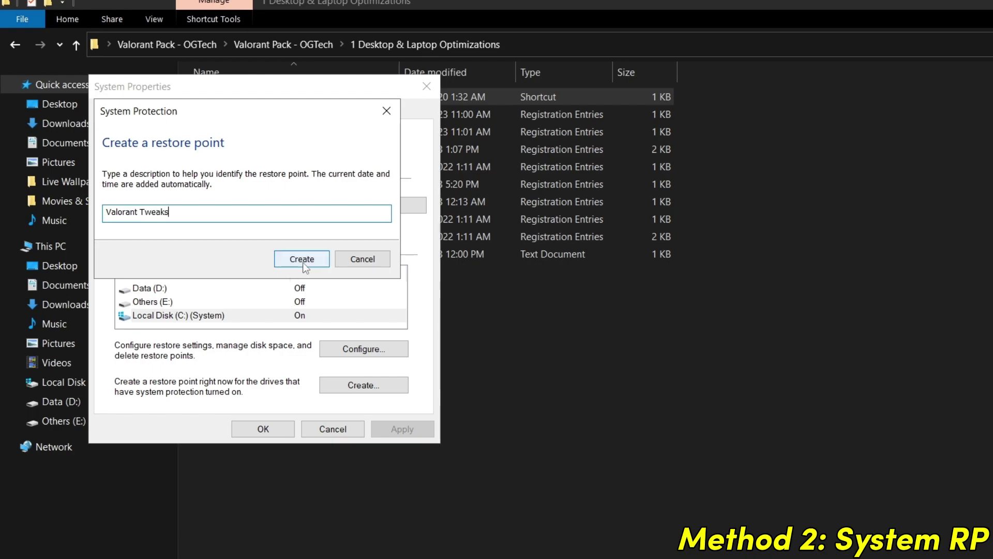
left_click(303, 260)
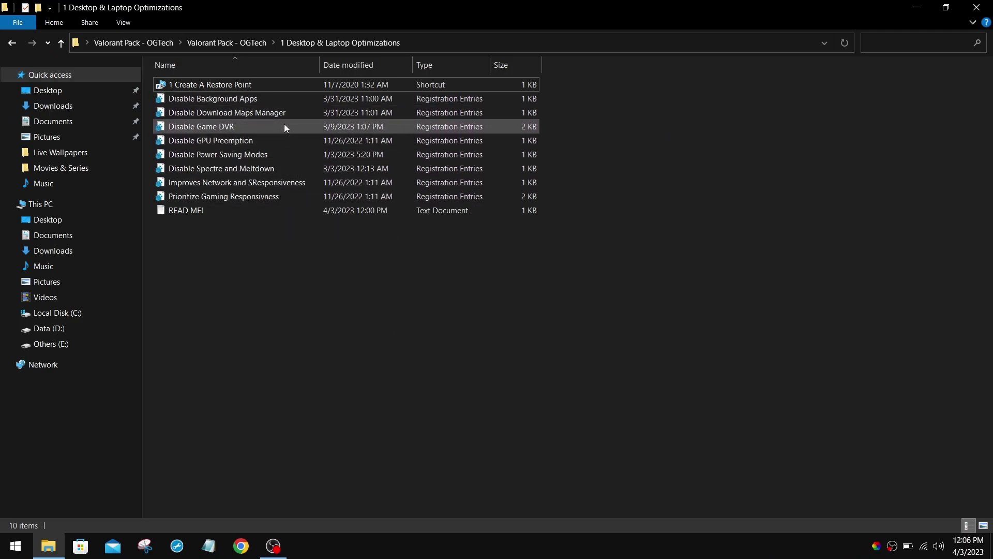
View the Disable Background Apps .reg file as text and read its comment lines.
right_click(288, 102)
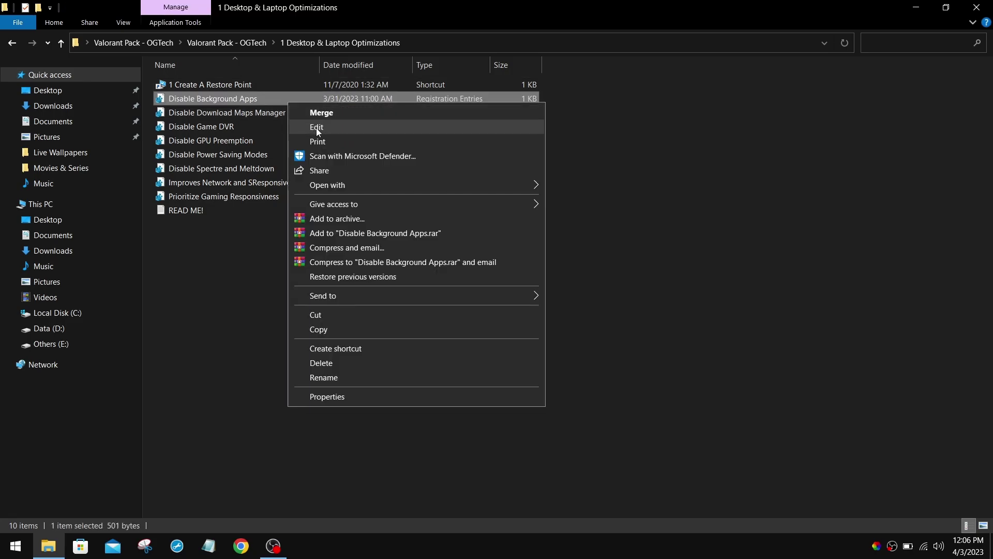
left_click(318, 128)
left_click_drag(218, 156, 595, 169)
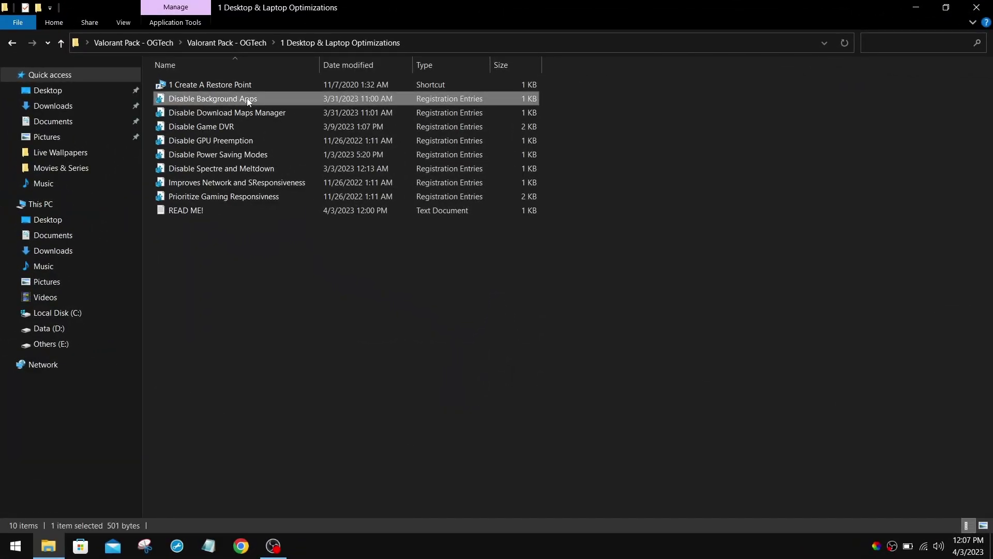
Merge the Disable Background Apps, Disable Download Maps Manager and Disable Game DVR tweaks.
double_click(245, 98)
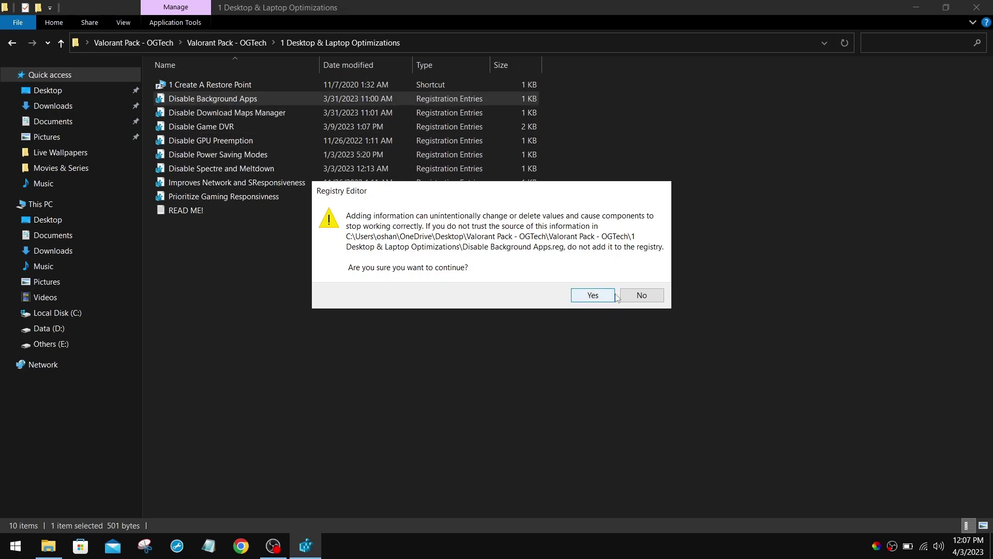
left_click(593, 296)
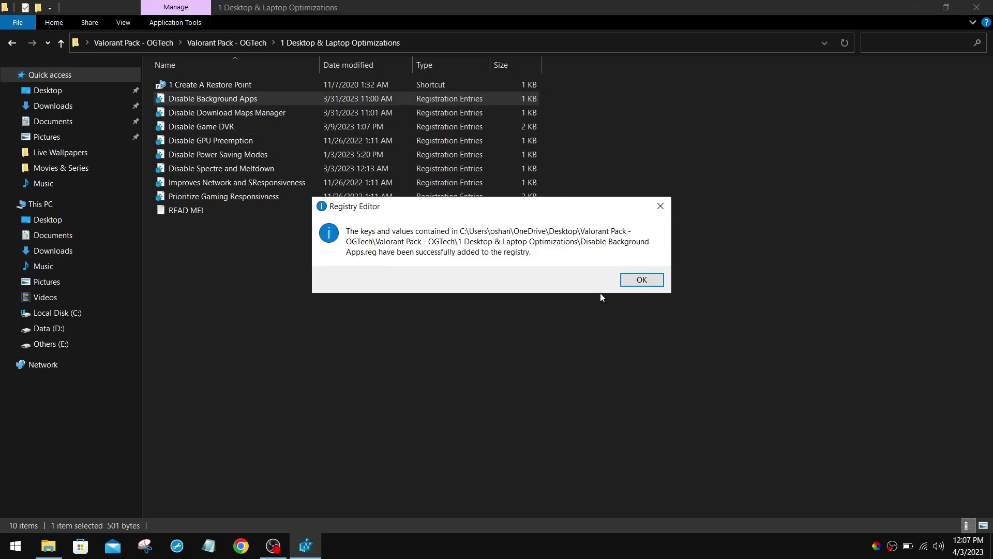
left_click(642, 280)
key("Down")
key("Return")
key("Return")
key("Return")
key("Down")
key("Return")
left_click(601, 299)
Merge the GPU Preemption, Power Saving, Spectre/Meltdown and network responsiveness tweaks, then return to the pack folder.
key("Return")
key("Down")
key("Return")
key("Return")
key("Return")
key("Down")
key("Down")
key("Return")
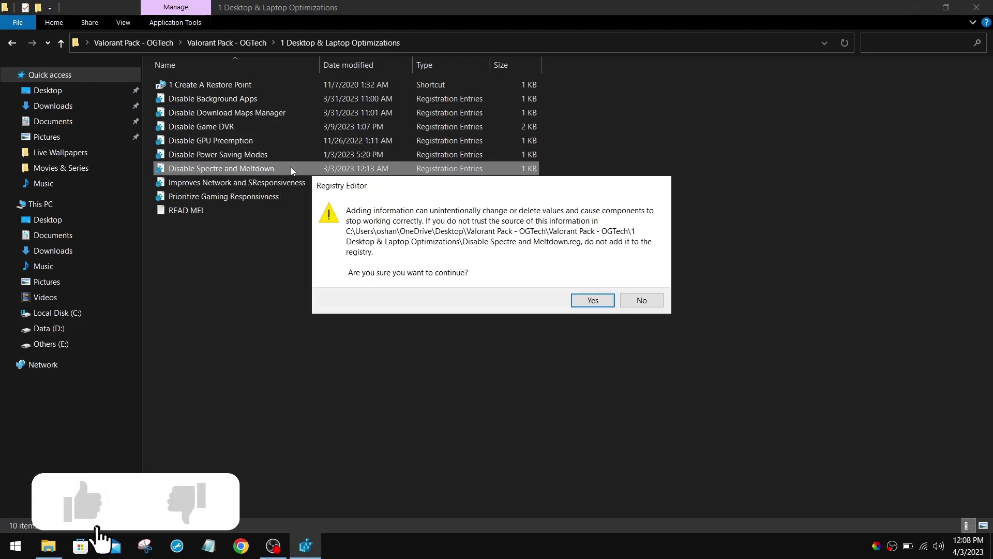
key("Return")
key("Return")
key("Down")
key("Return")
key("Return")
key("Down")
key("Return")
left_click(591, 297)
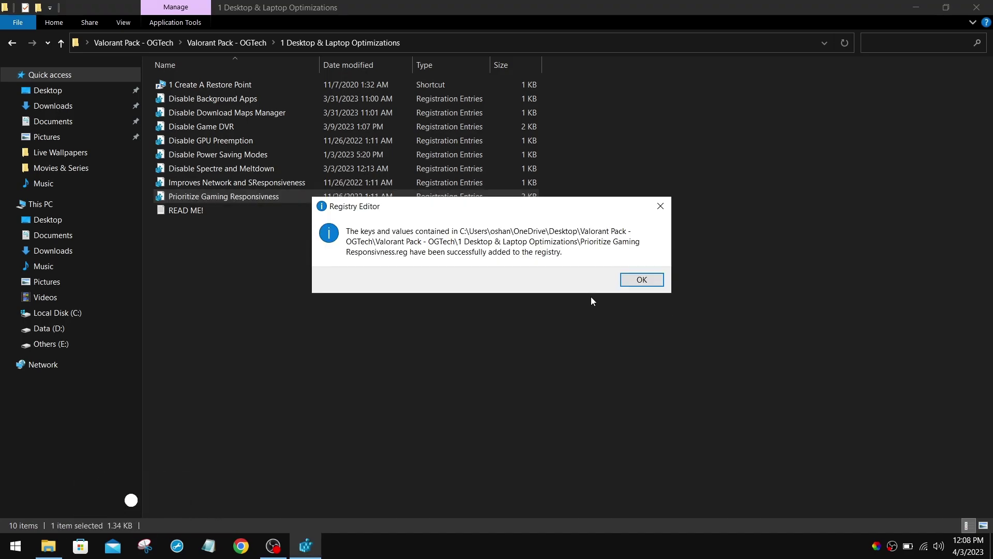
left_click(639, 280)
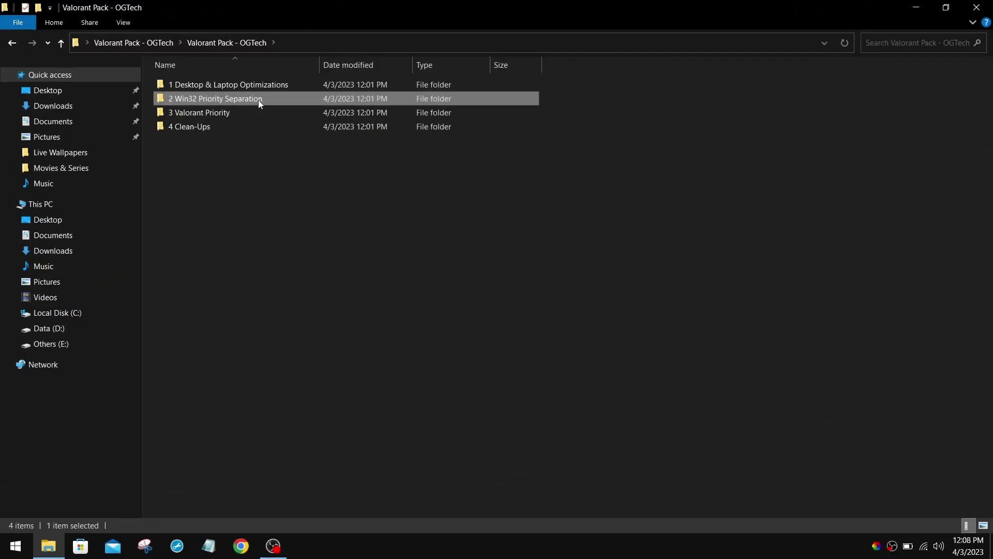
Merge the 21 Hex tweak from 2 Win32 Priority Separation's 5. Other Values folder.
double_click(258, 101)
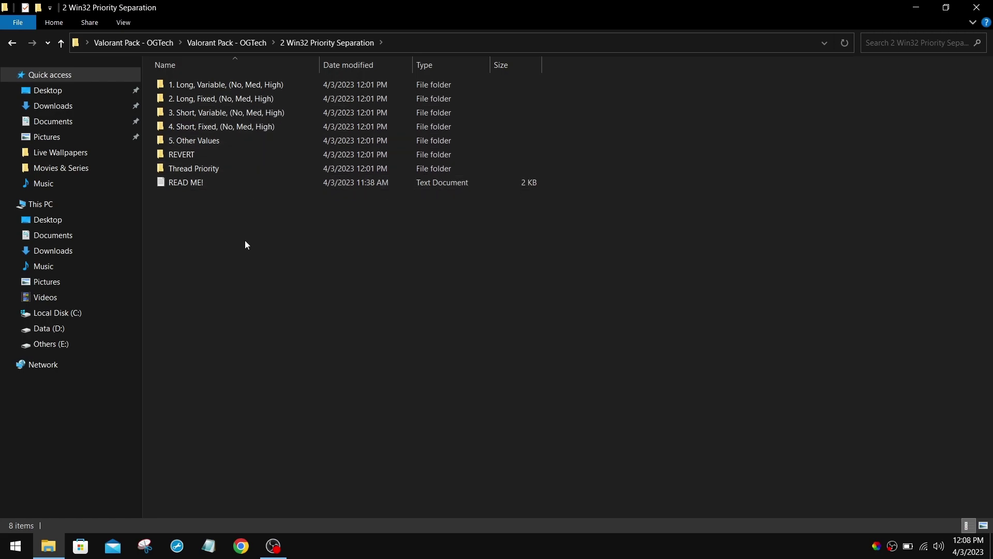
double_click(238, 86)
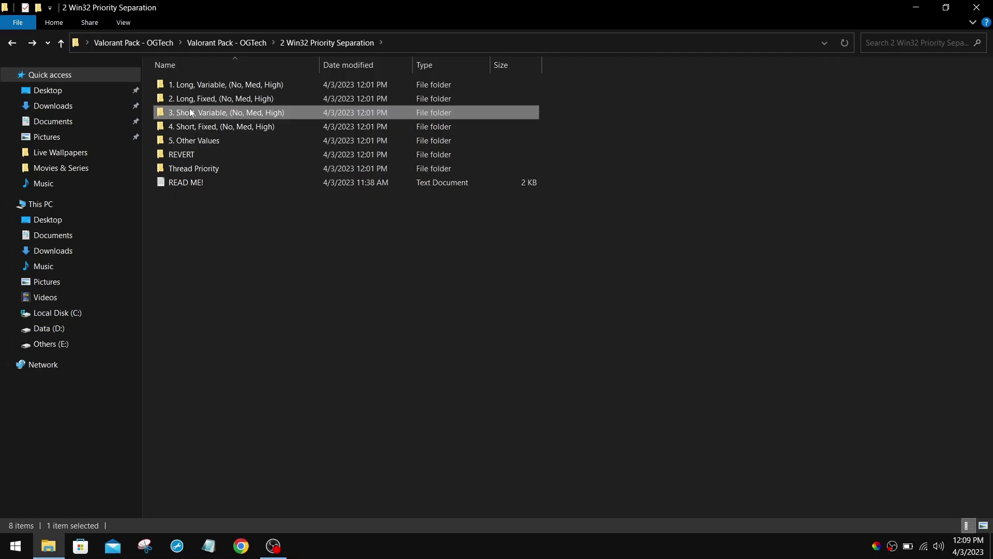
double_click(189, 111)
key("alt+Up")
left_click(239, 141)
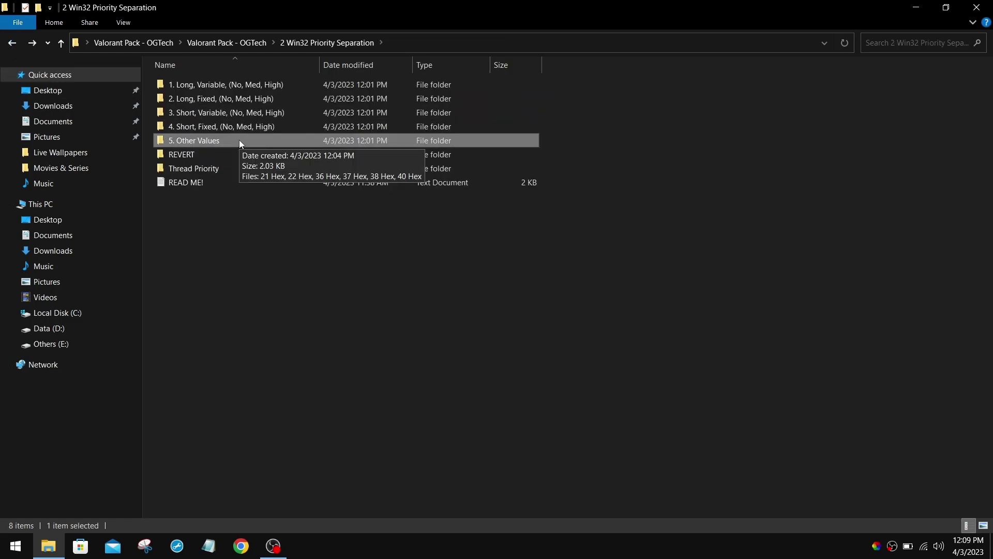
double_click(240, 142)
left_click_drag(230, 162, 220, 62)
left_click(341, 195)
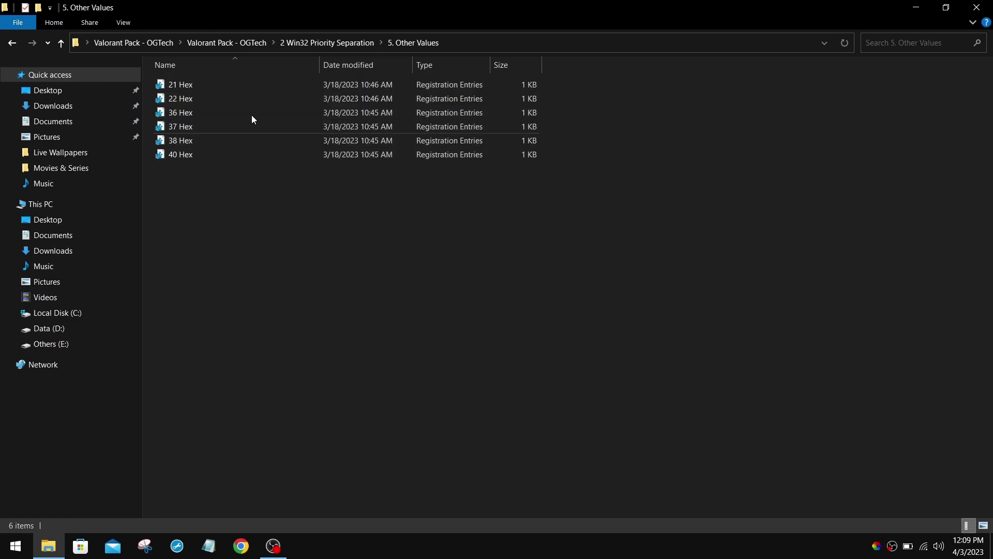
double_click(232, 88)
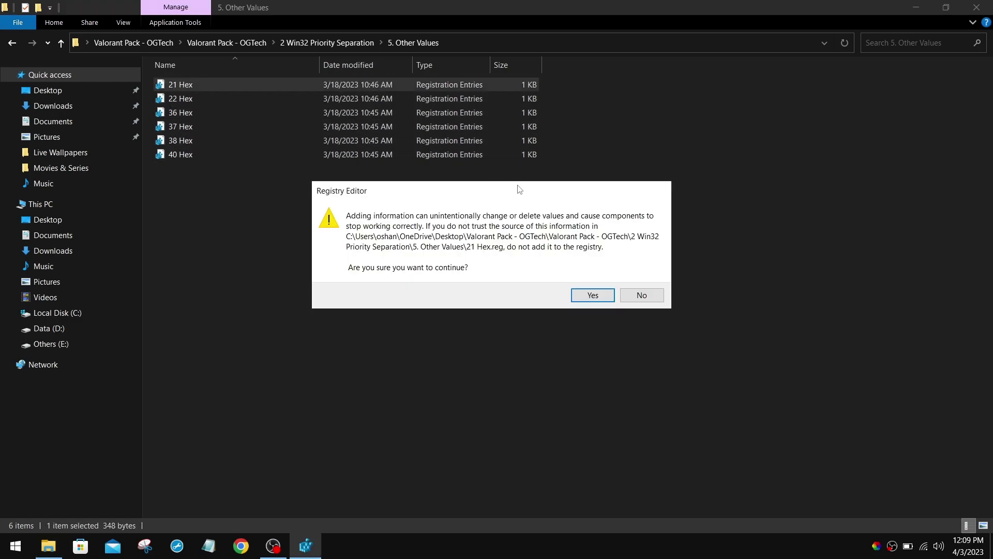
left_click(599, 296)
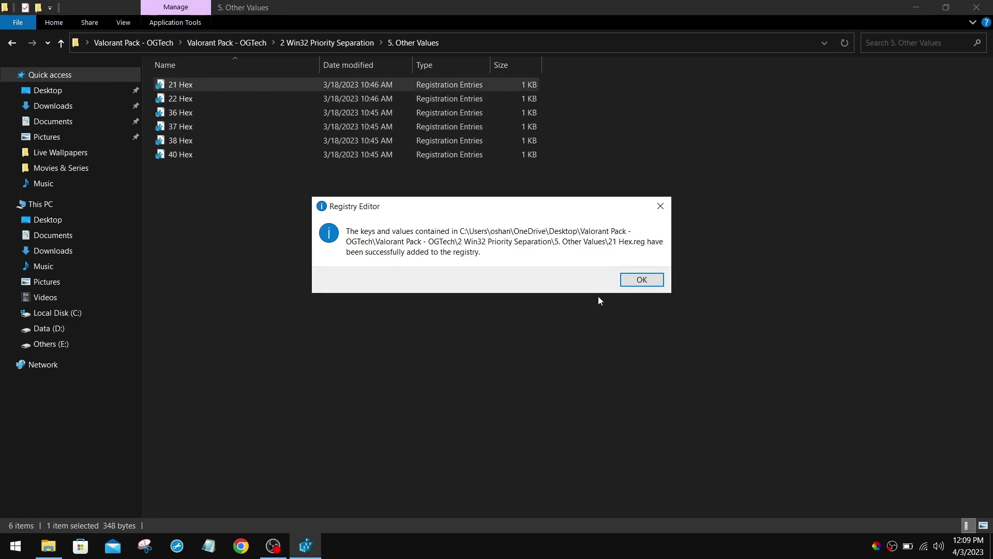
left_click(642, 280)
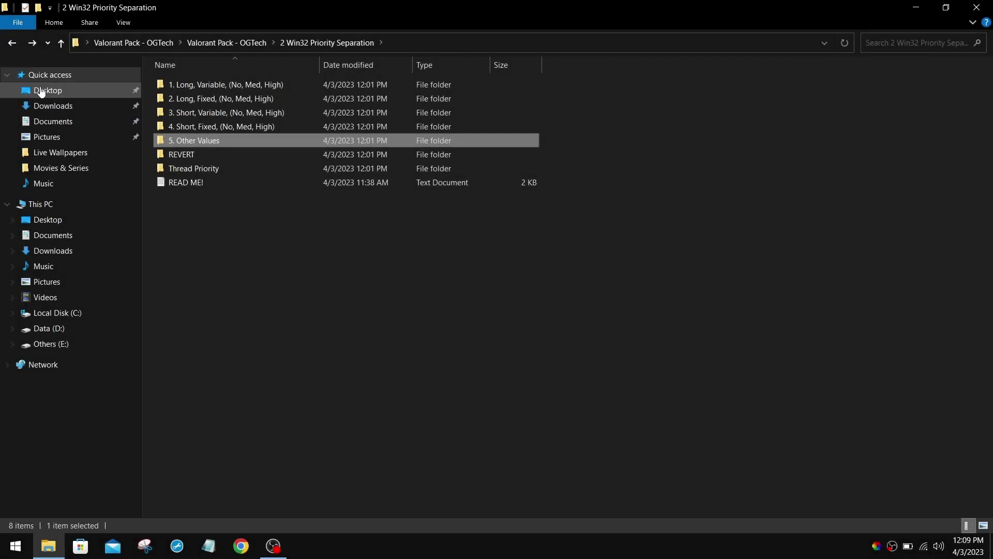
Merge ThreadPriority.reg from the Thread Priority folder into the registry.
left_click(204, 172)
double_click(213, 169)
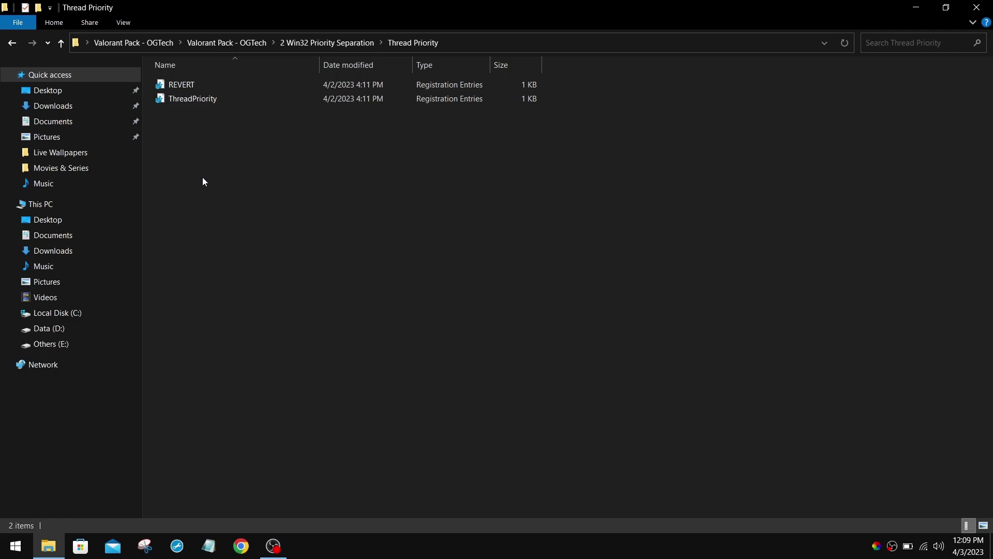
left_click(232, 101)
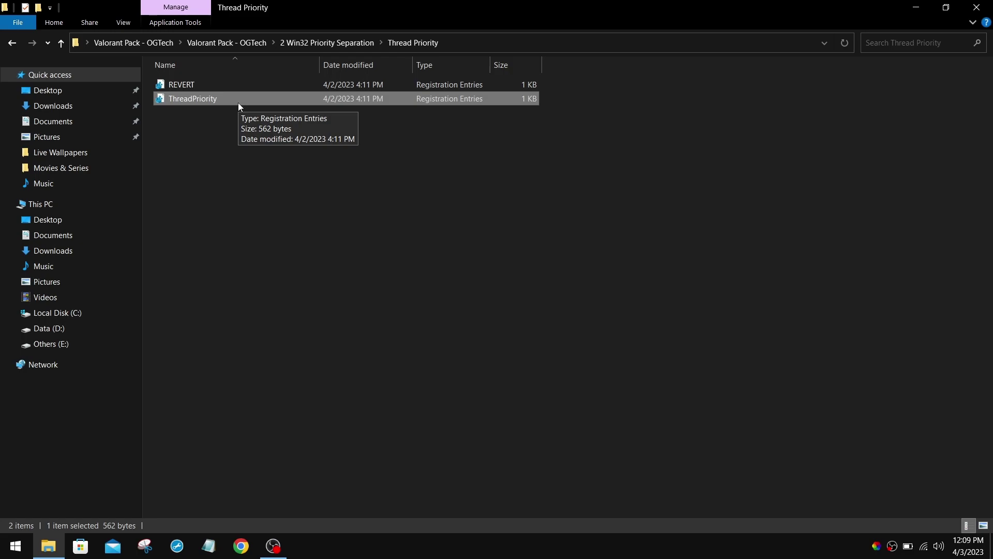
double_click(238, 102)
left_click(589, 295)
left_click(641, 280)
Merge High Priority.reg from 3 Valorant Priority and go back to the pack's main folder.
key("alt+Up")
key("alt+Up")
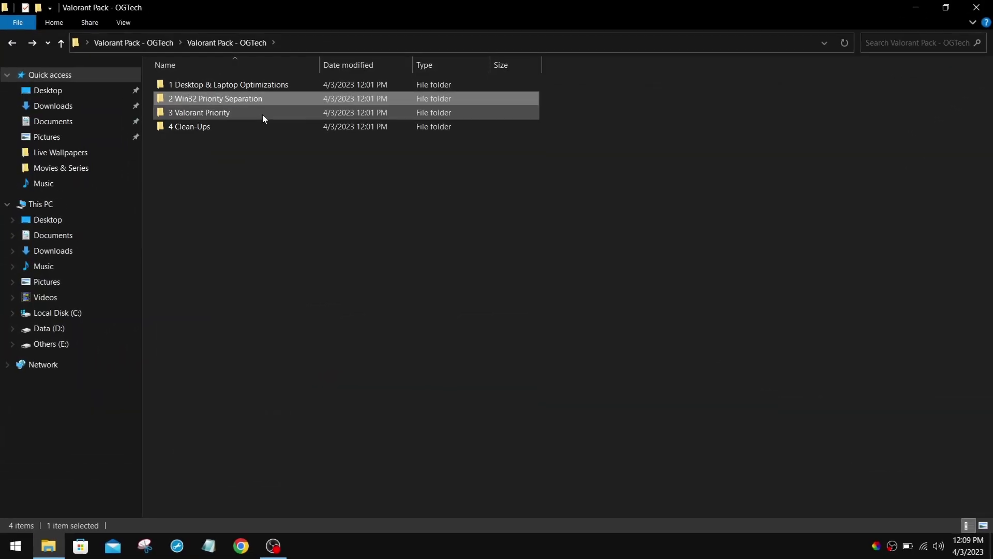
left_click(279, 114)
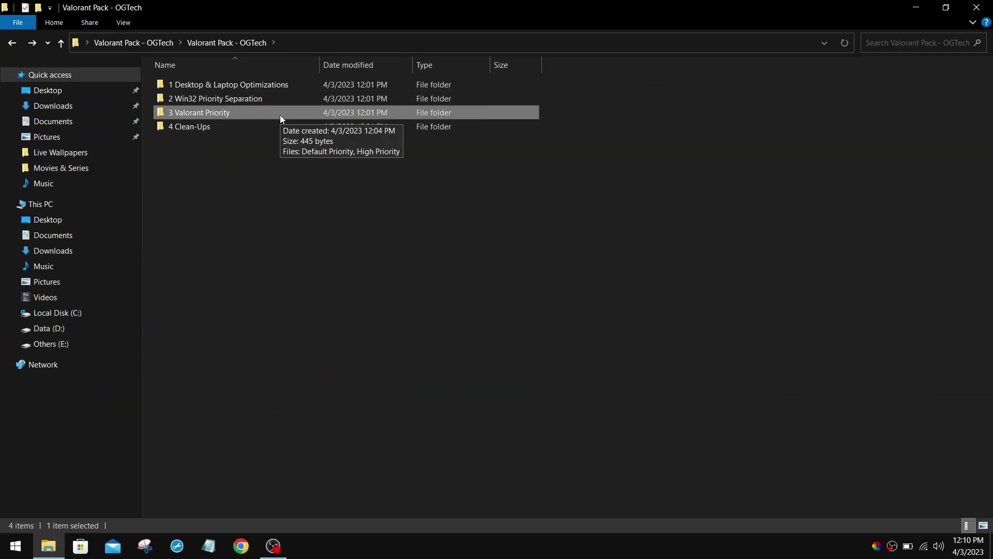
double_click(281, 116)
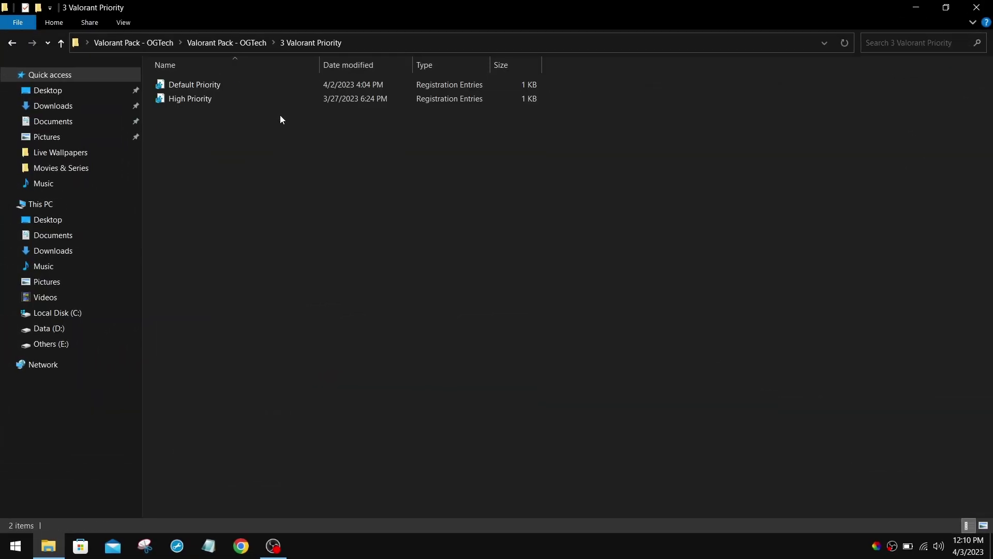
left_click(248, 101)
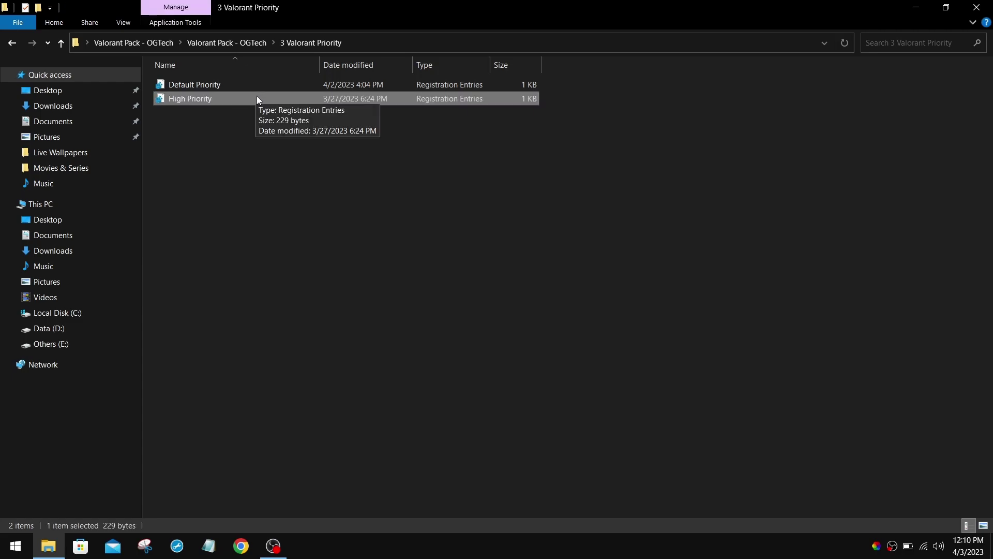
double_click(258, 99)
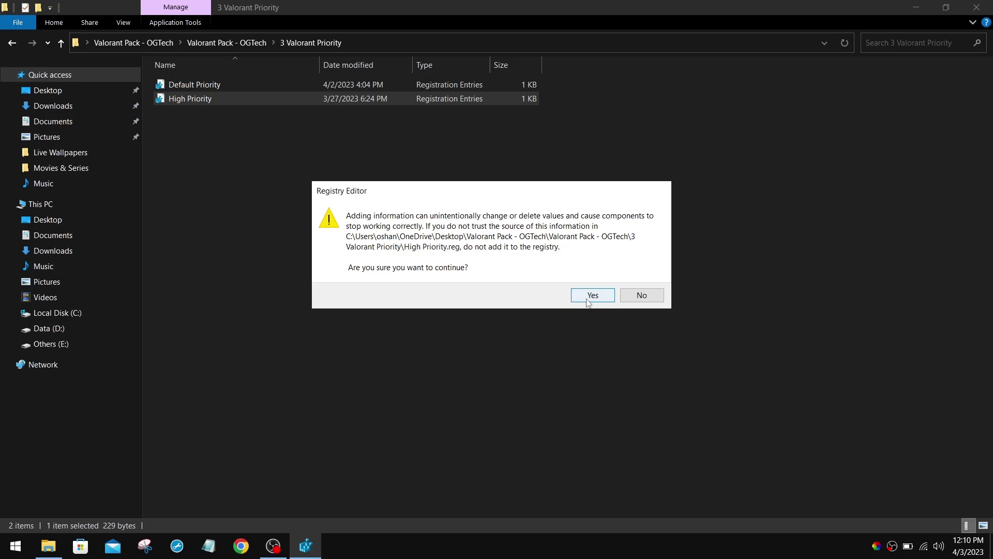
left_click(592, 295)
left_click(628, 277)
left_click(248, 84)
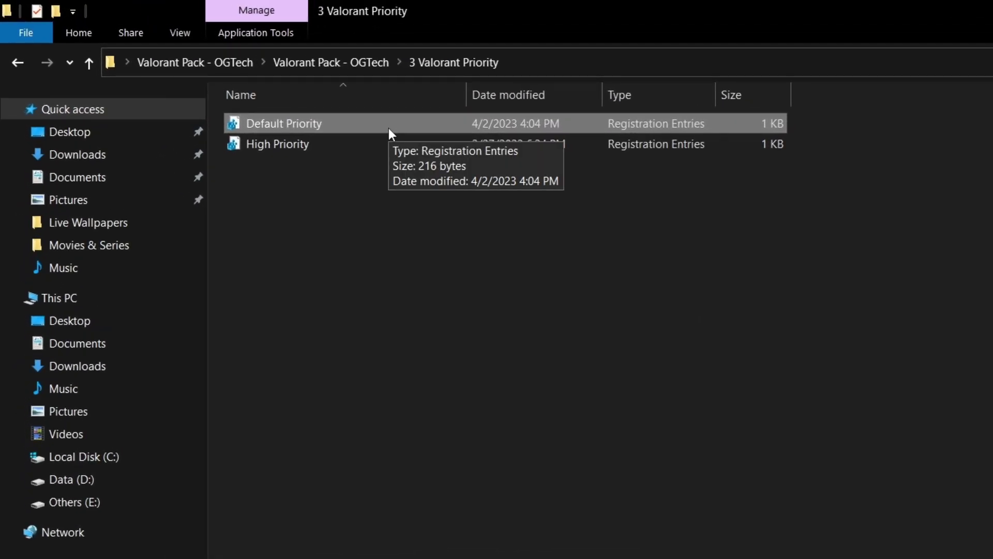
key("alt+Up")
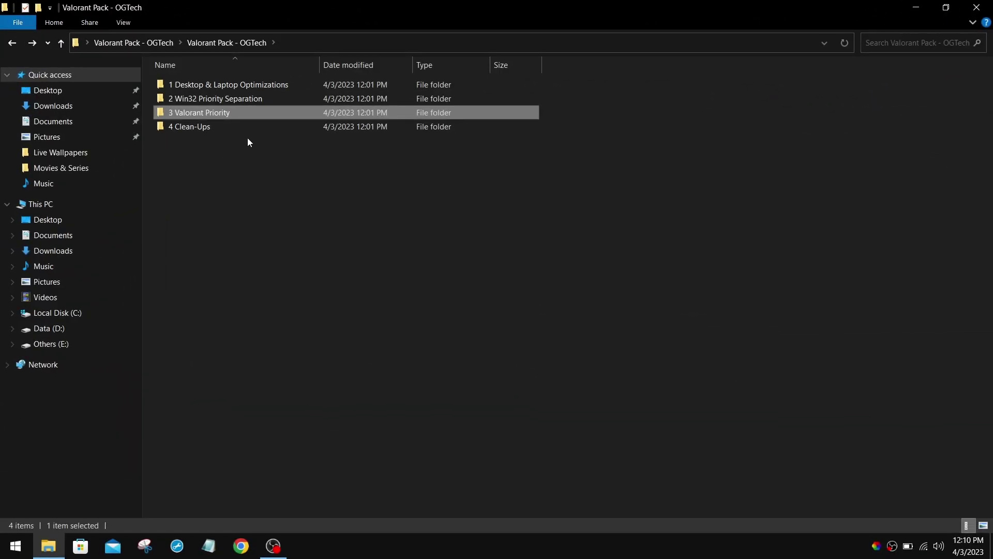
In 4 Clean-Ups, run Clear DNS Cache (Ping Improve) and Delete Log Files as administrator.
left_click(256, 127)
double_click(255, 127)
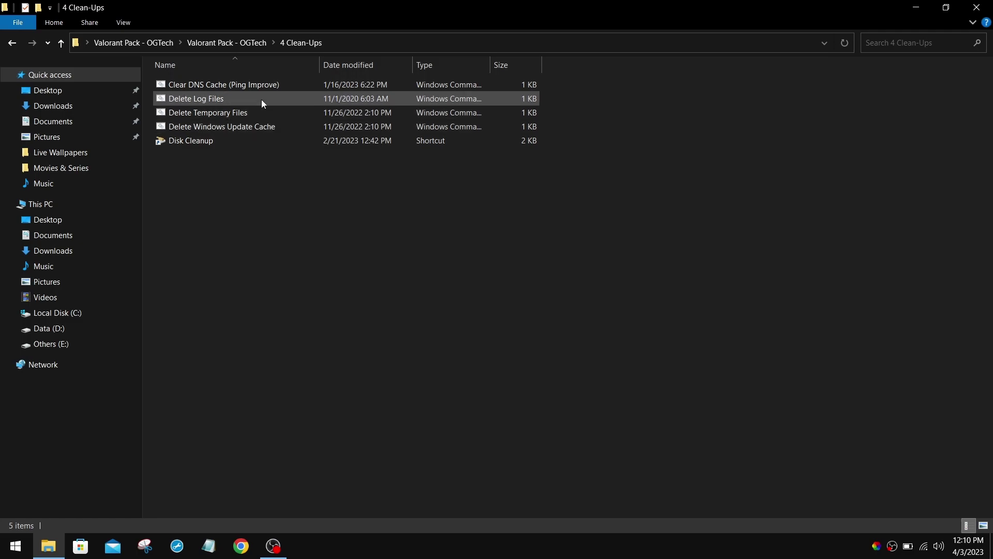
left_click(272, 87)
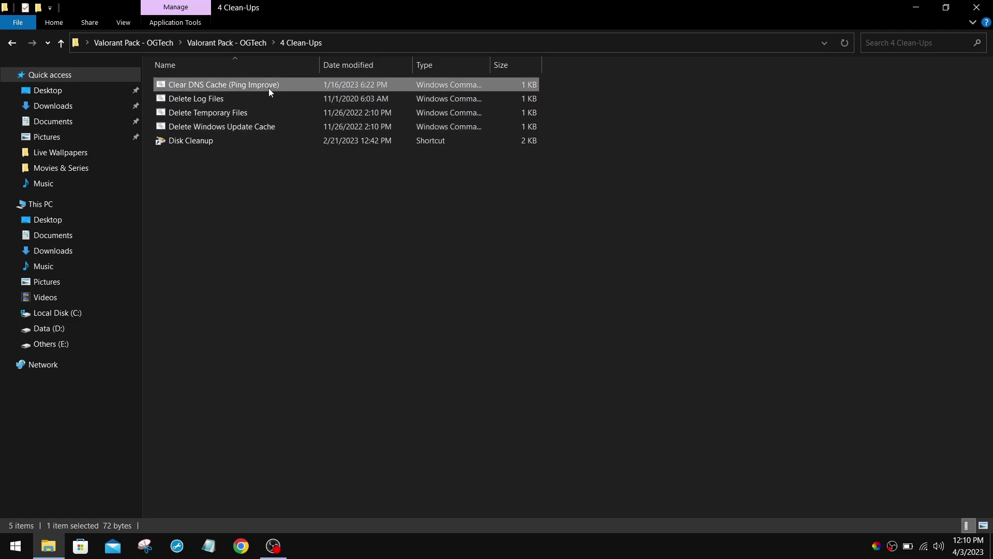
right_click(269, 87)
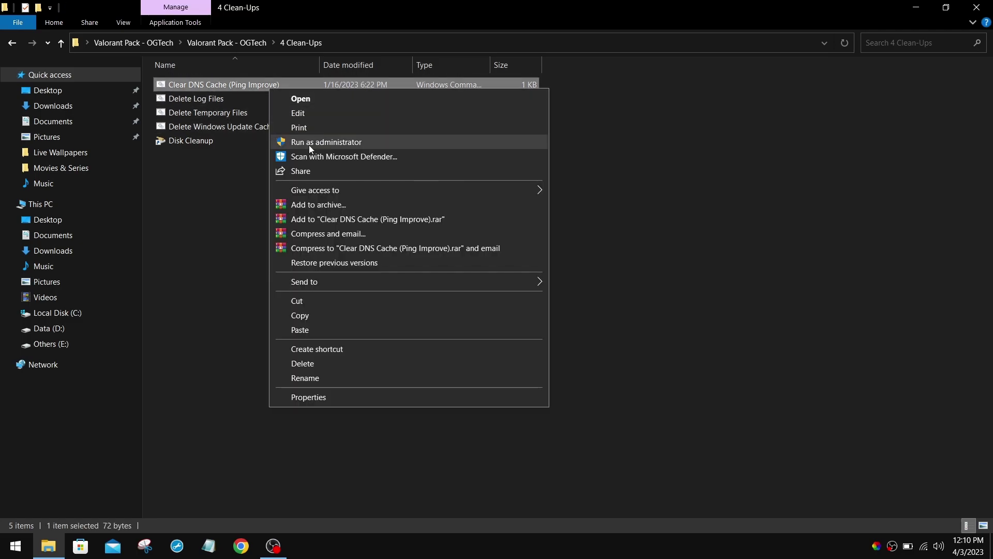
left_click(325, 142)
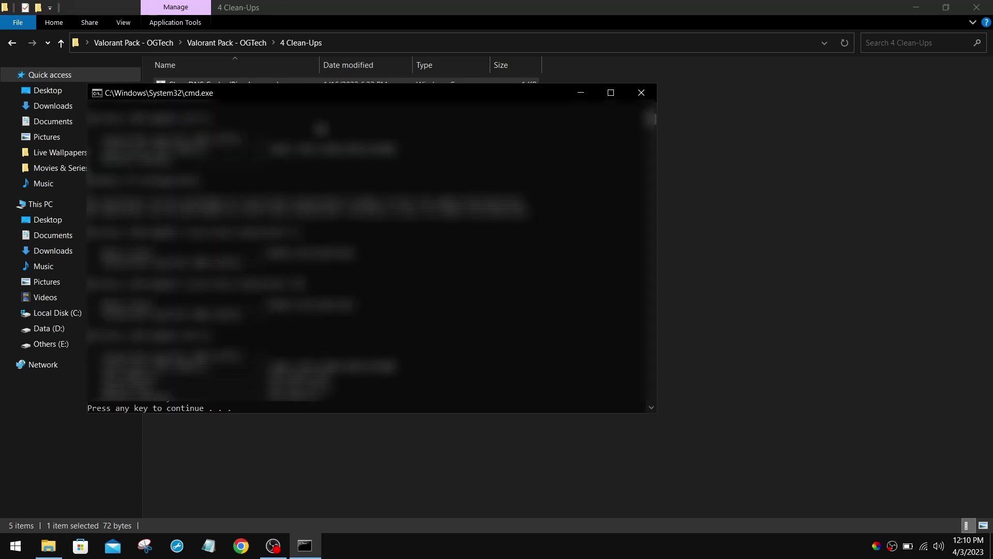
key("Return")
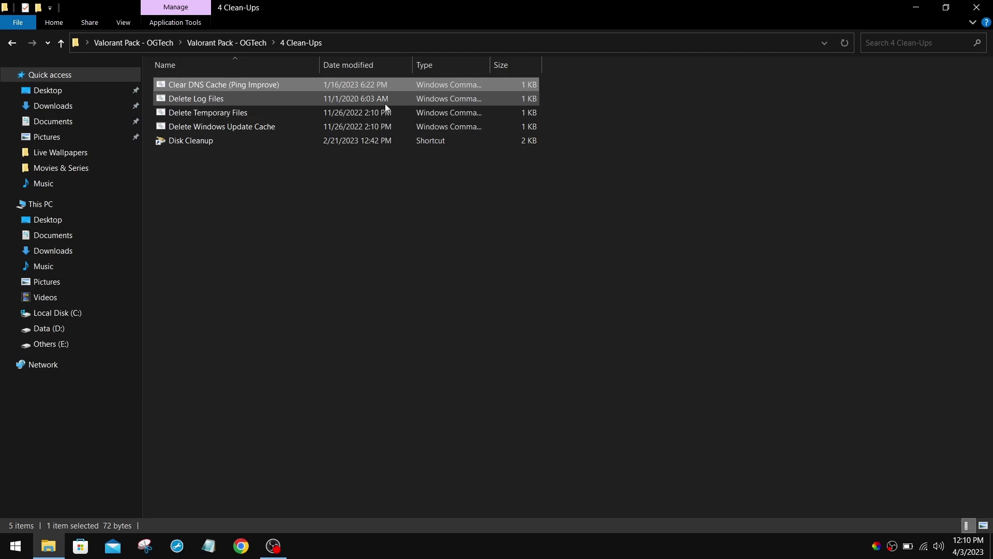
left_click(378, 99)
right_click(375, 98)
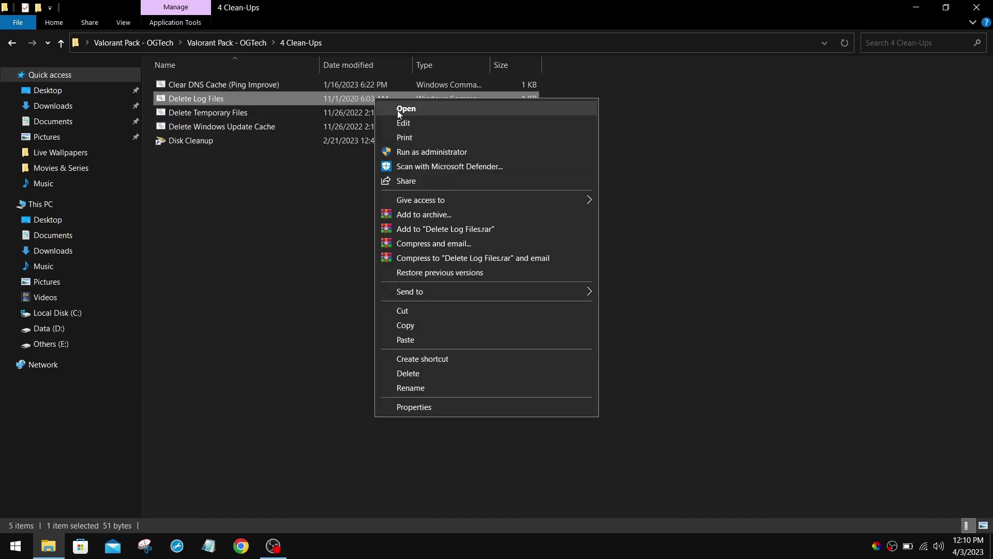
left_click(423, 152)
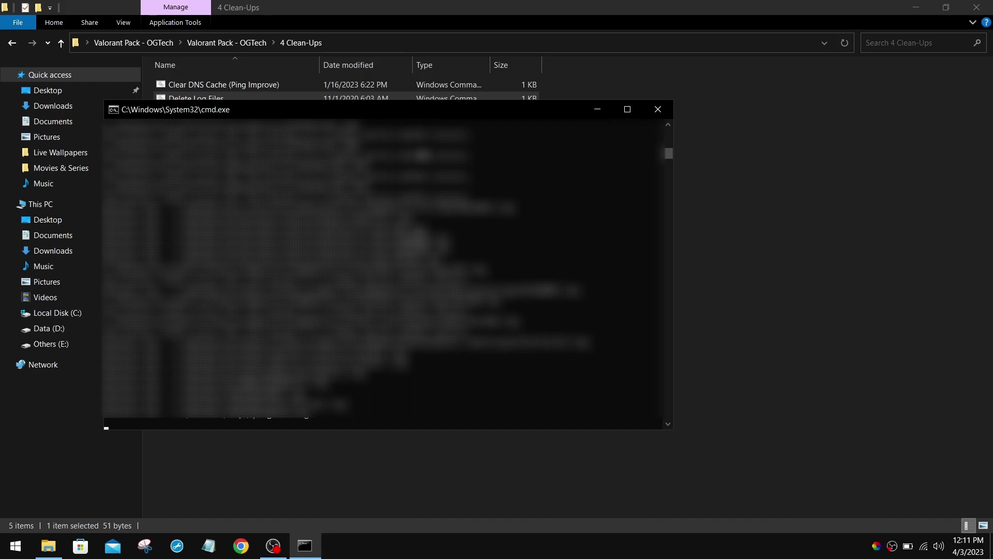
key("space")
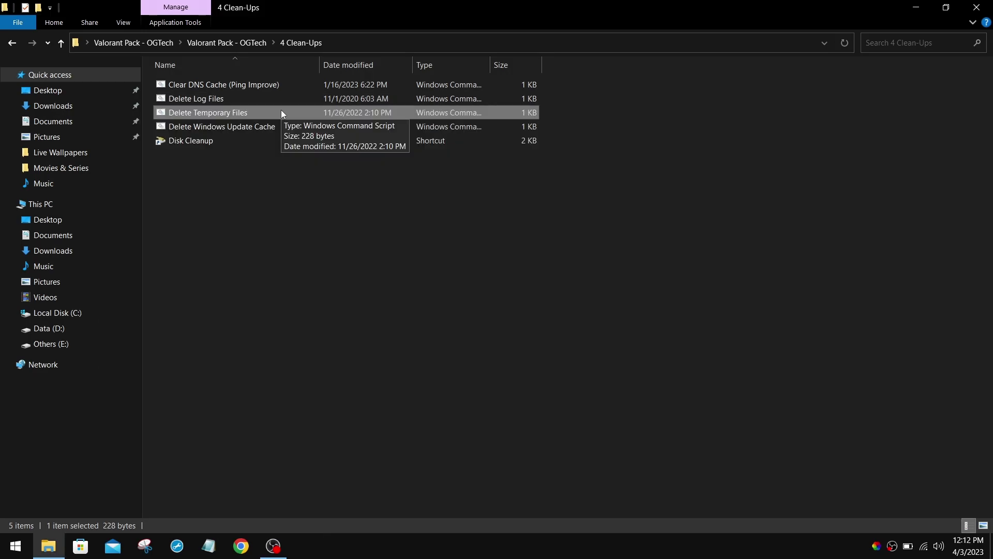
Run Delete Temporary Files and Delete Windows Update Cache as administrator.
right_click(280, 111)
left_click(332, 163)
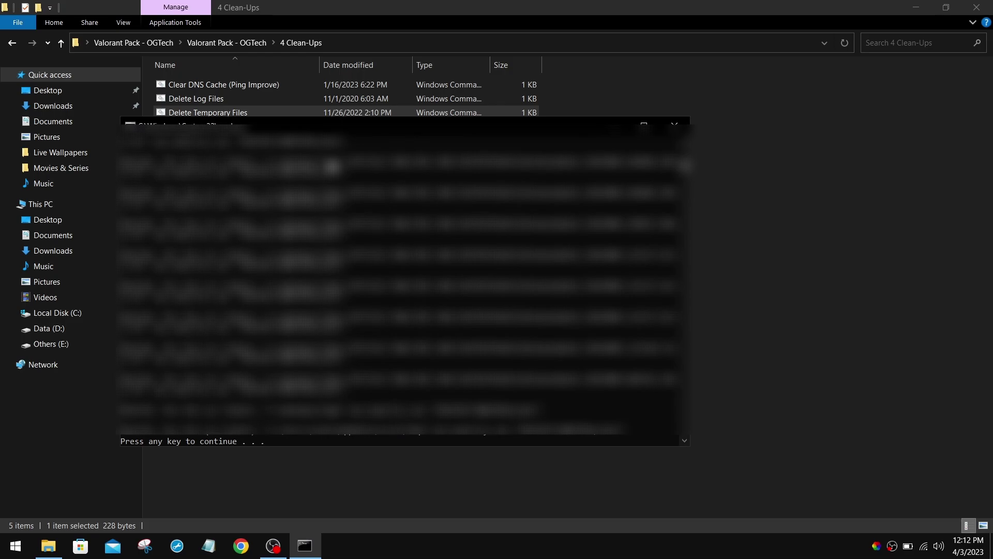
key("space")
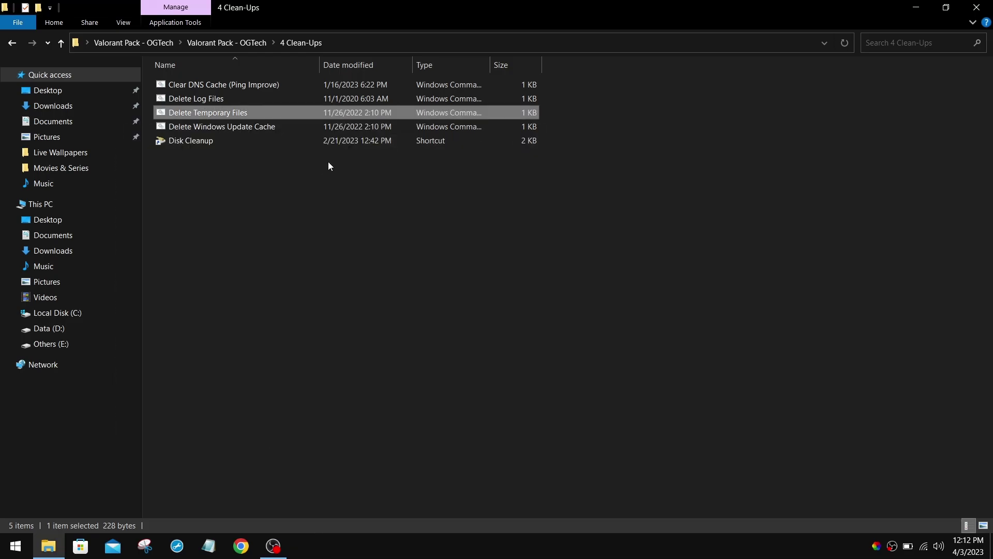
left_click(303, 126)
right_click(304, 126)
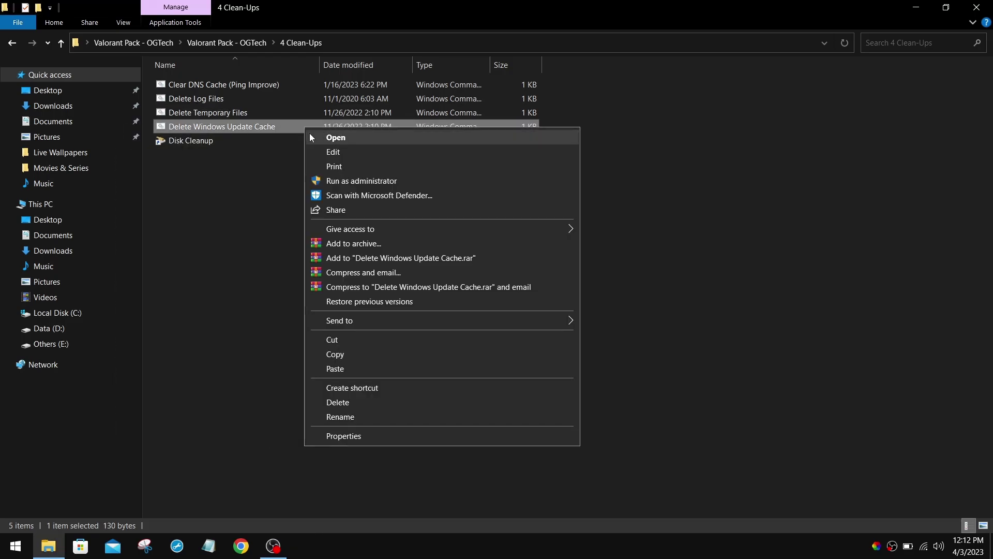
left_click(370, 183)
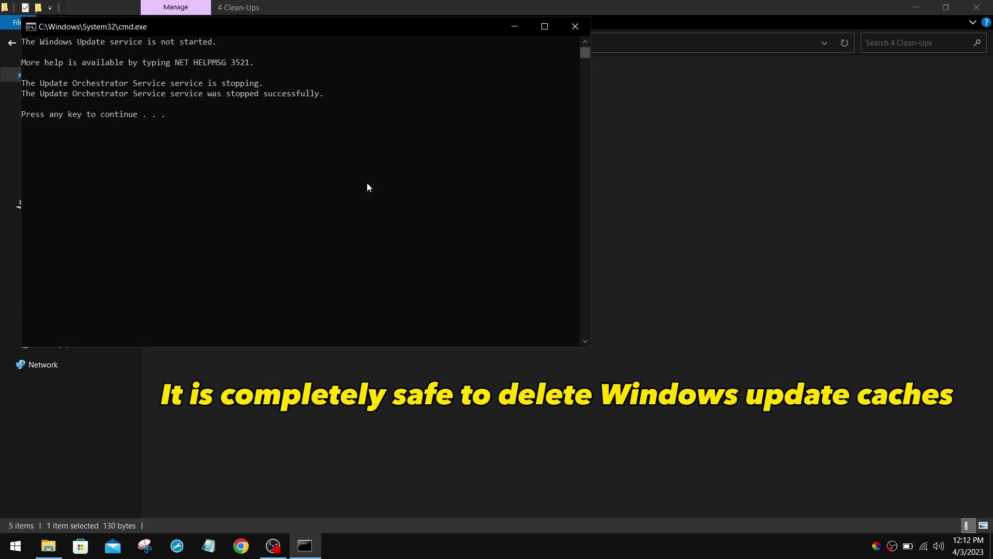
key("Return")
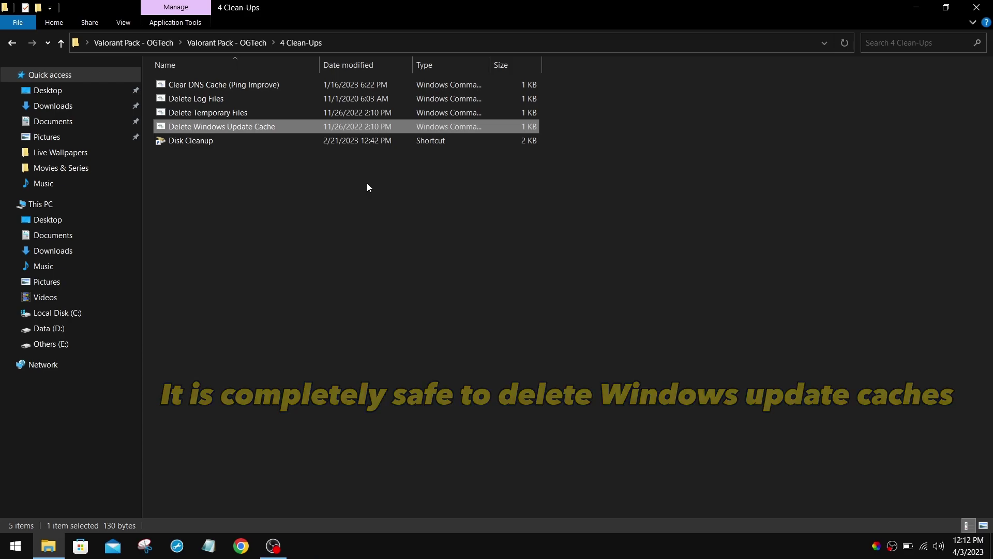
left_click(318, 140)
Launch Disk Cleanup as administrator and scan drive C:.
right_click(302, 145)
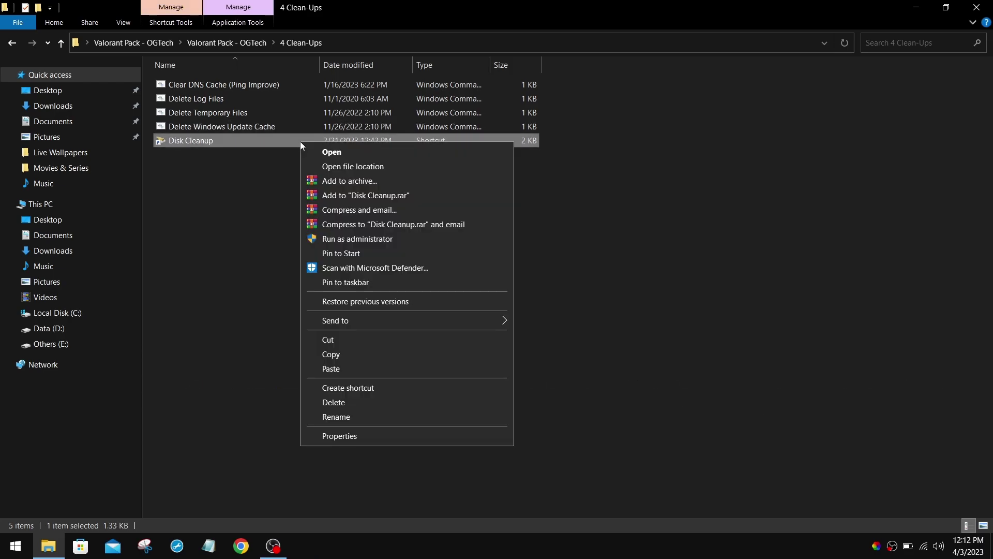
left_click(360, 240)
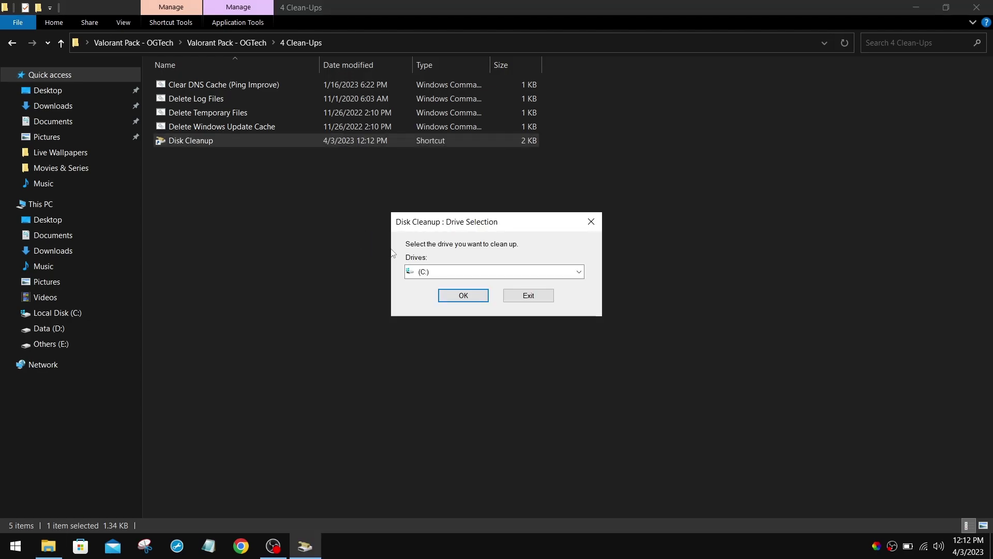
left_click(437, 274)
left_click(444, 284)
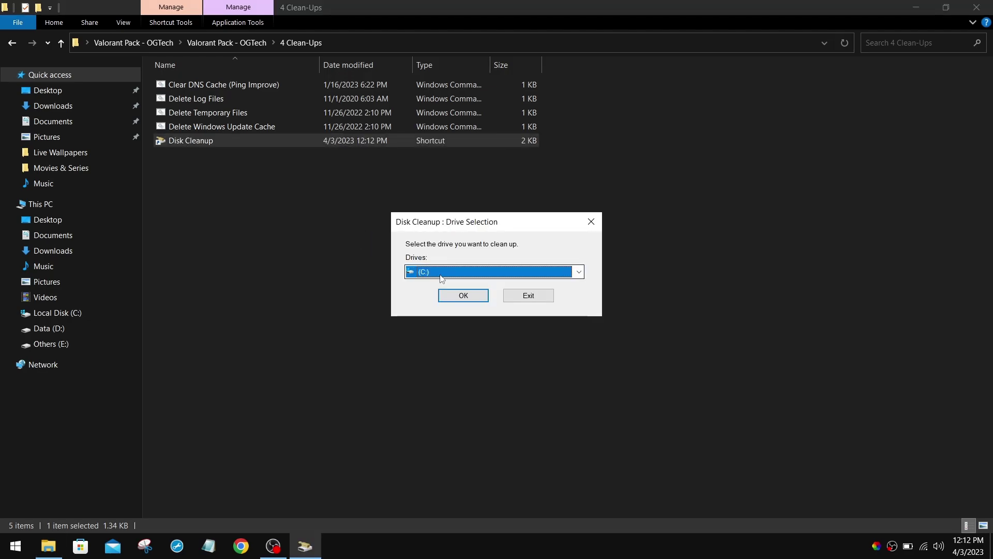
left_click(454, 297)
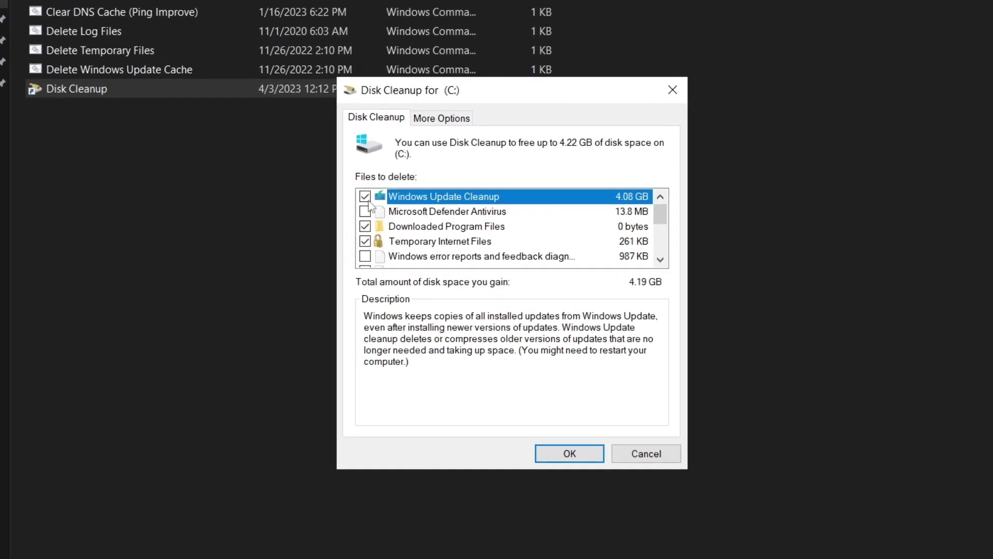
Include Windows error reports and permanently delete the checked file categories.
left_click_drag(668, 202, 668, 206)
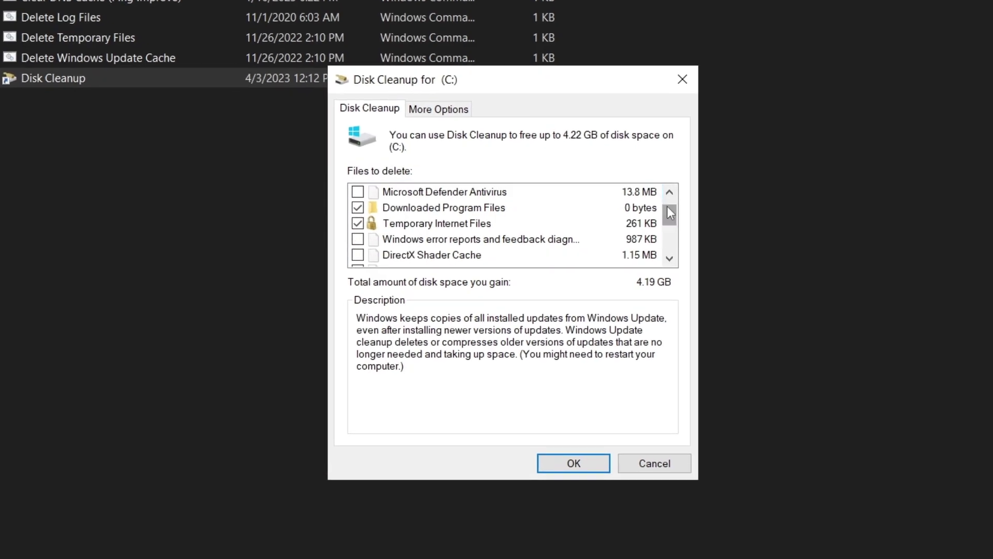
left_click(358, 239)
scroll(385, 244, "down", 1)
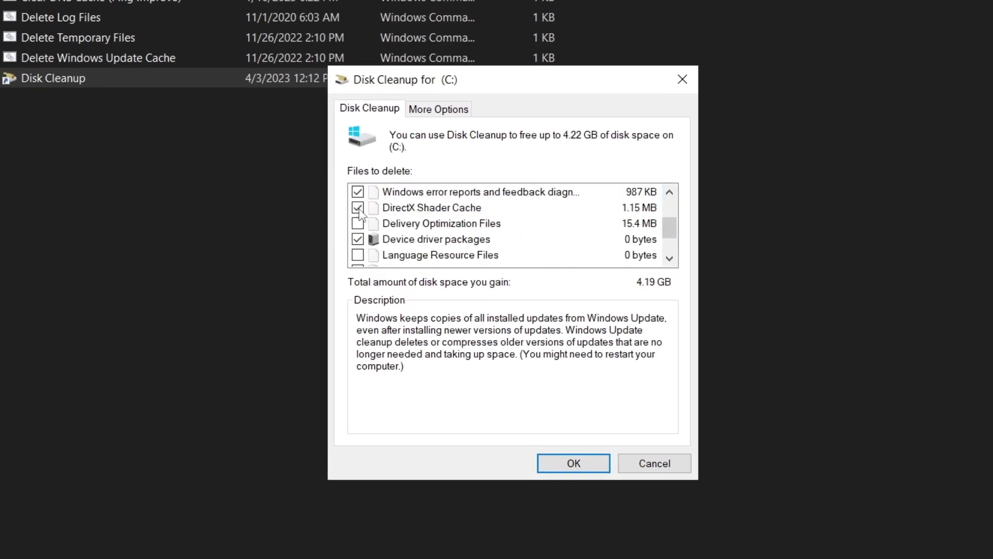
scroll(367, 243, "down", 1)
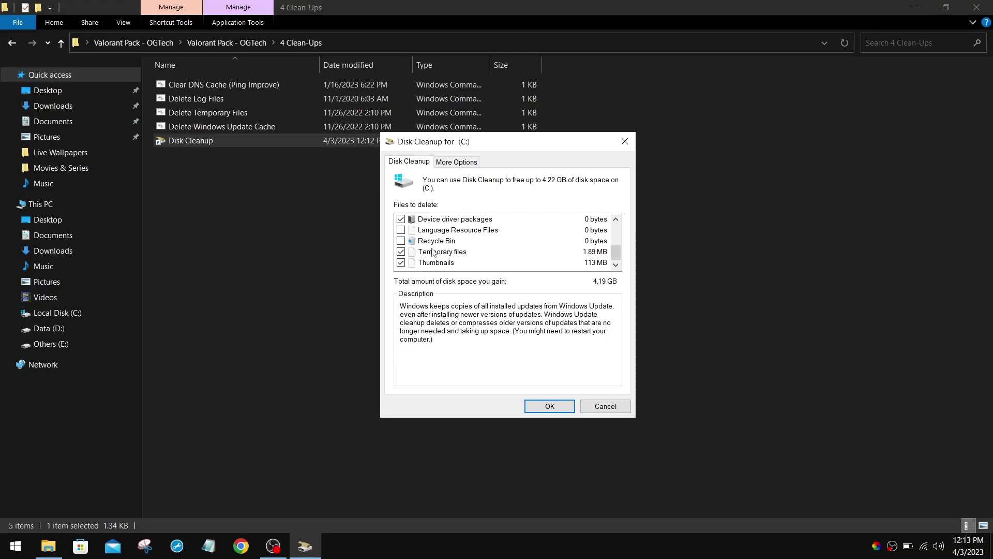
scroll(405, 226, "up", 3)
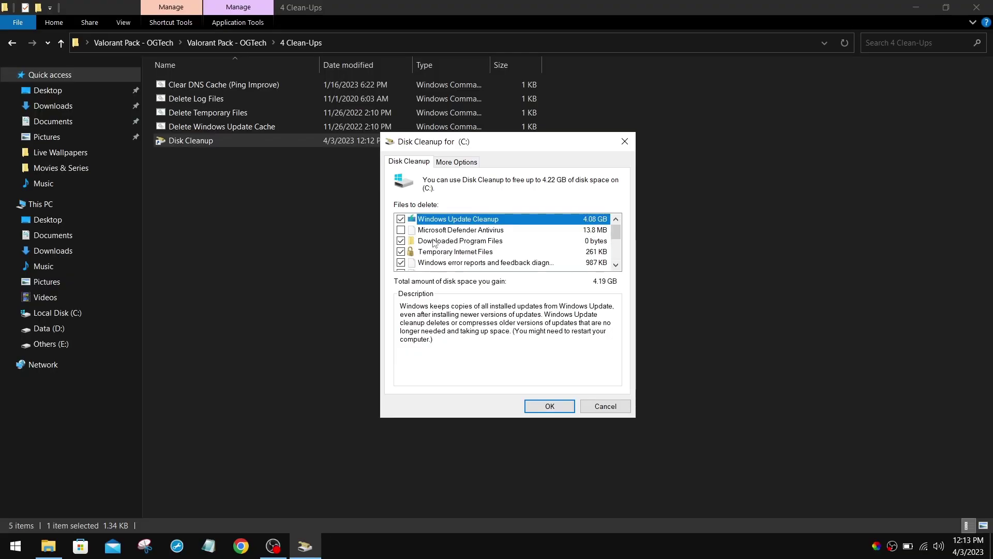
scroll(495, 235, "down", 2)
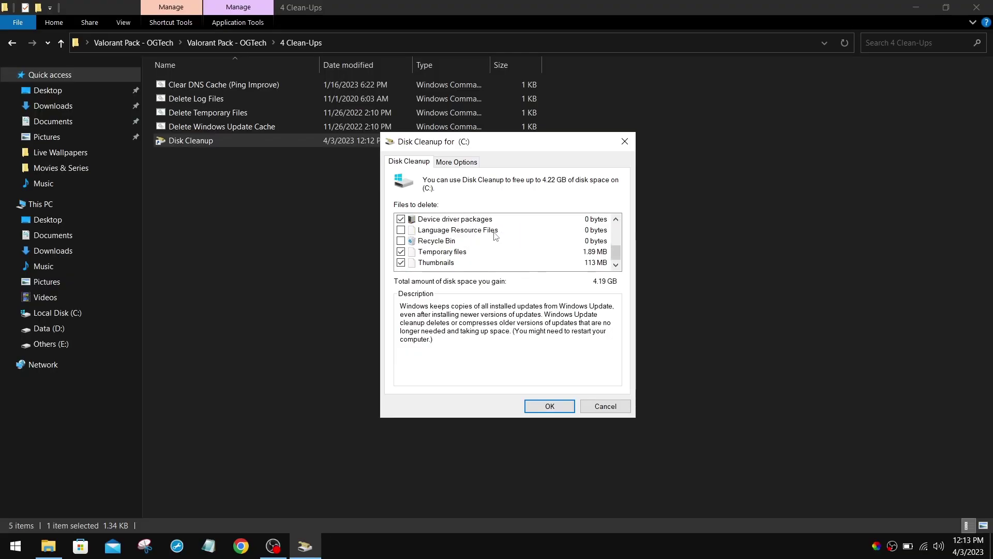
left_click(552, 406)
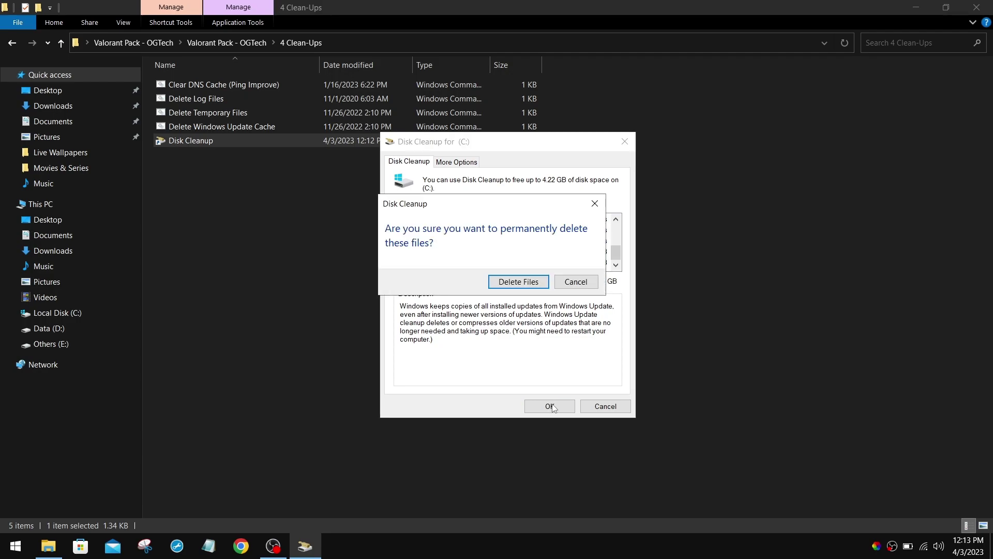
left_click(524, 282)
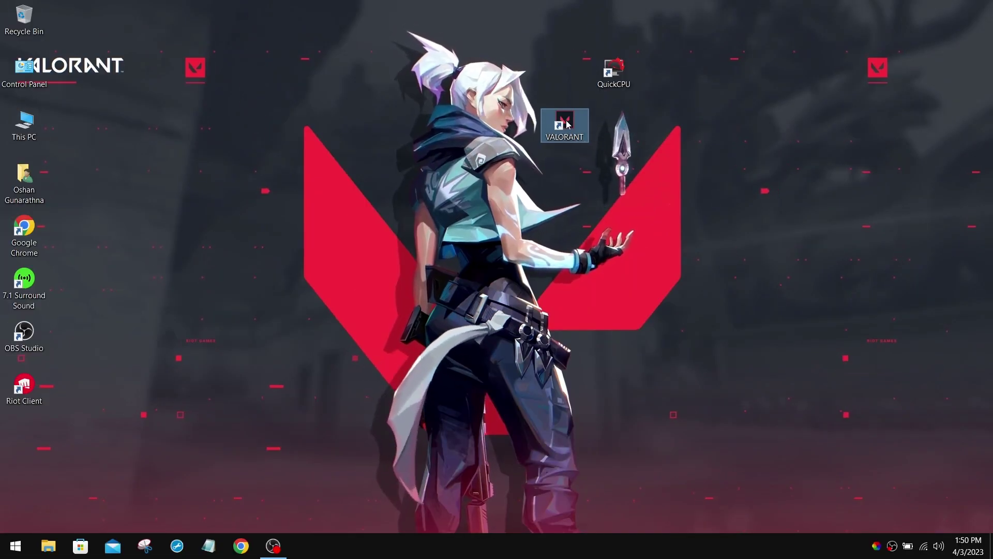
Open the VALORANT shortcut's file location and copy the path C:\Riot Games\Riot Client.
right_click(565, 123)
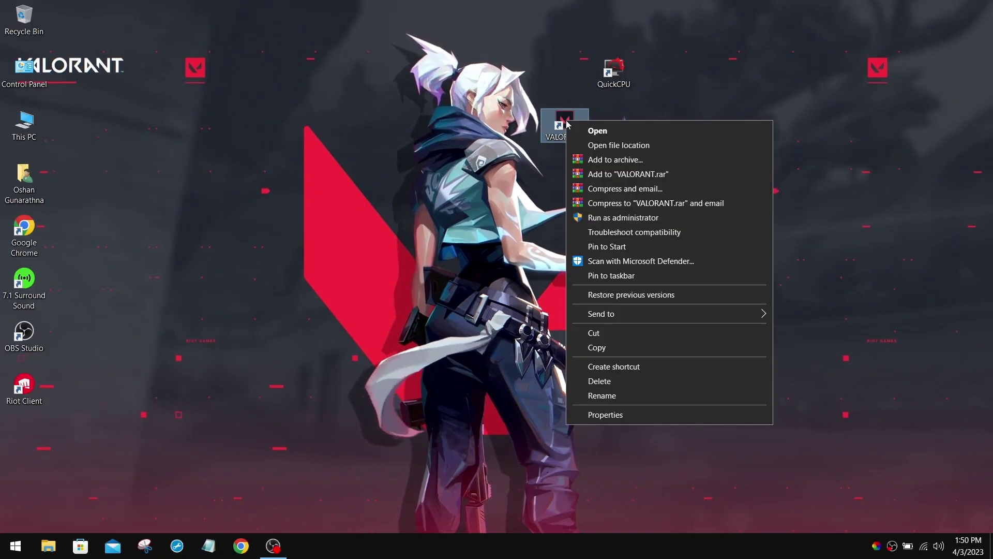
left_click(627, 145)
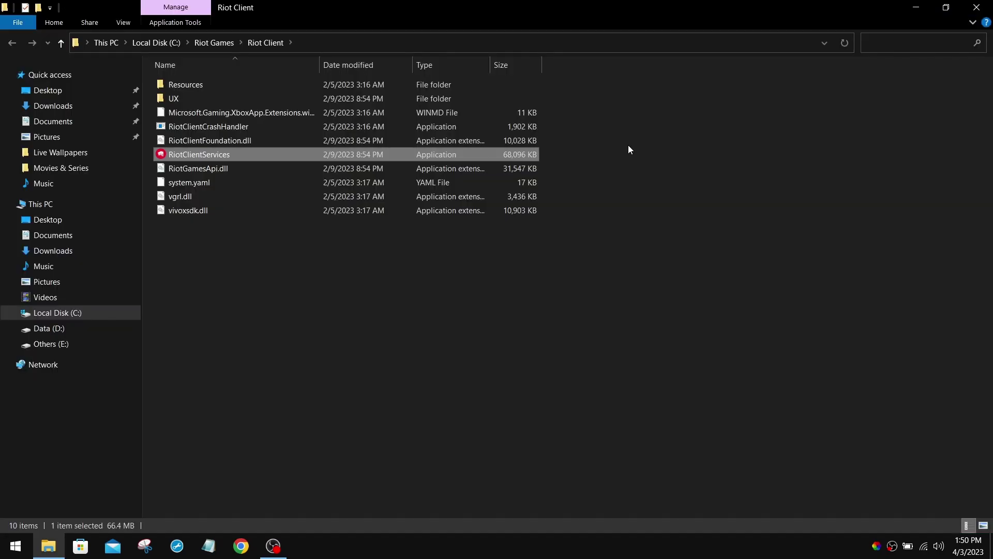
left_click(344, 47)
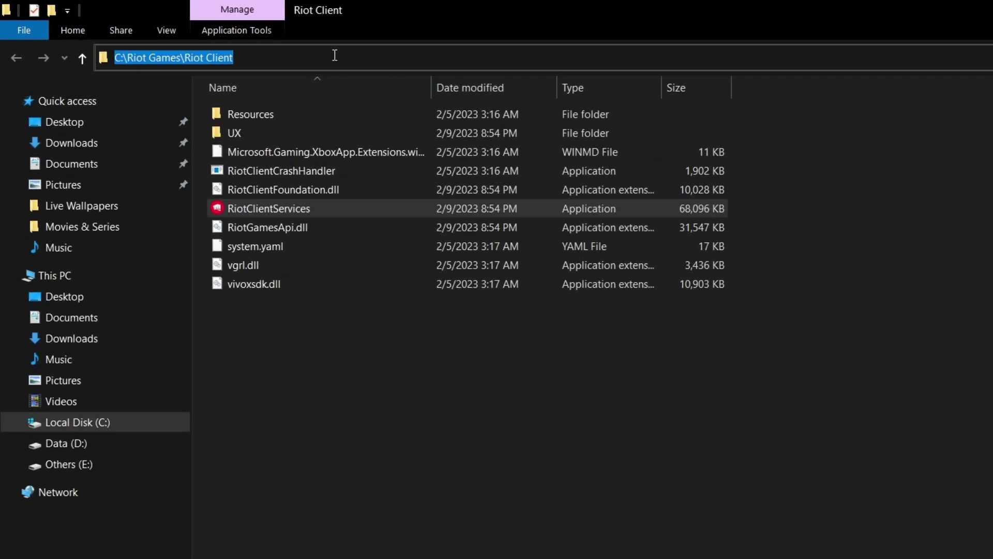
right_click(334, 55)
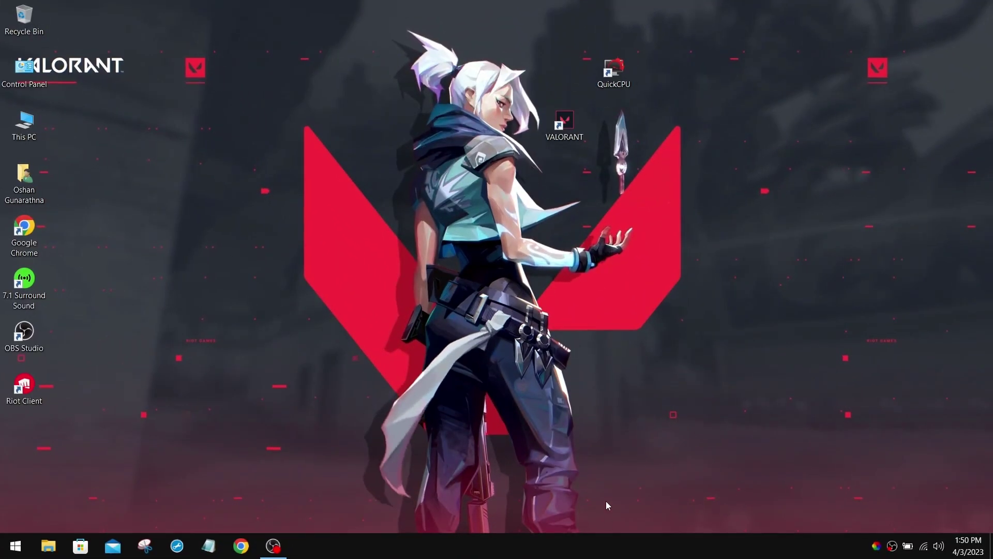
right_click(606, 544)
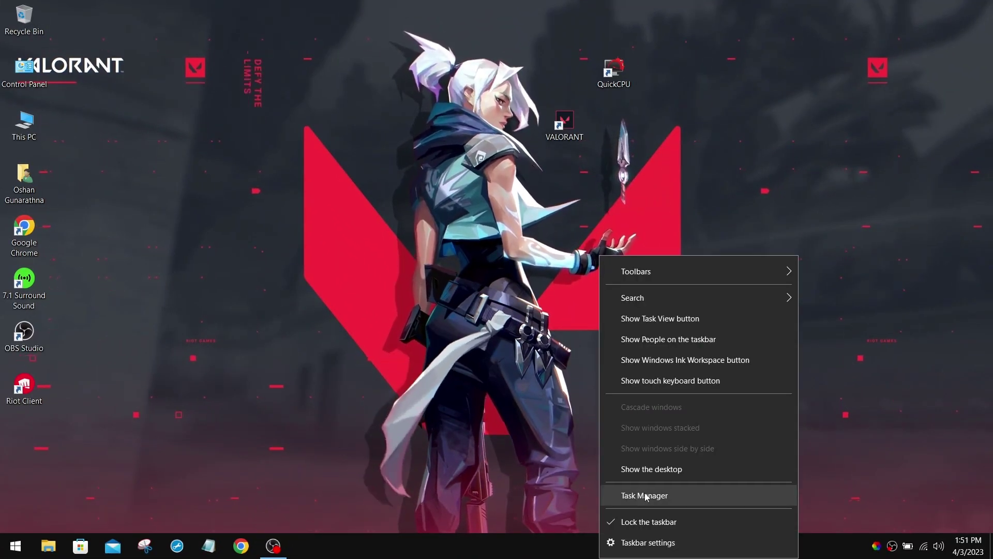
End the Windows Explorer process in Task Manager.
left_click(623, 492)
right_click(427, 181)
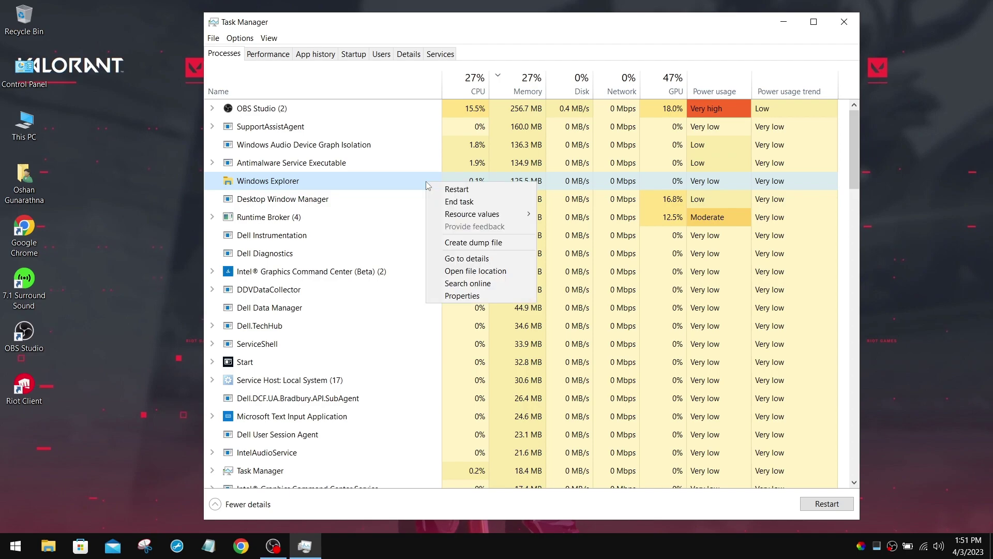
left_click(481, 202)
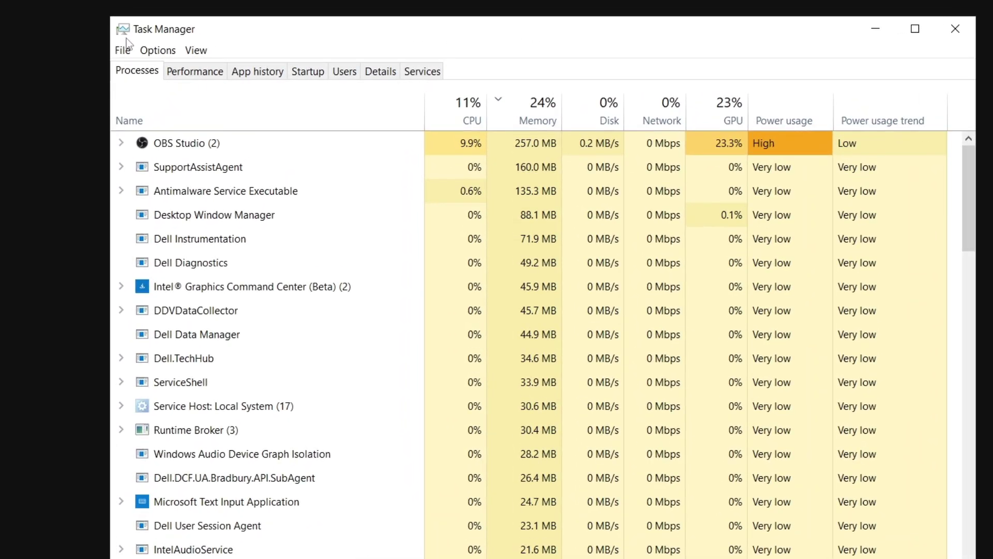
Run RiotClientServices.exe from C:\Riot Games\Riot Client as a new task.
left_click(126, 52)
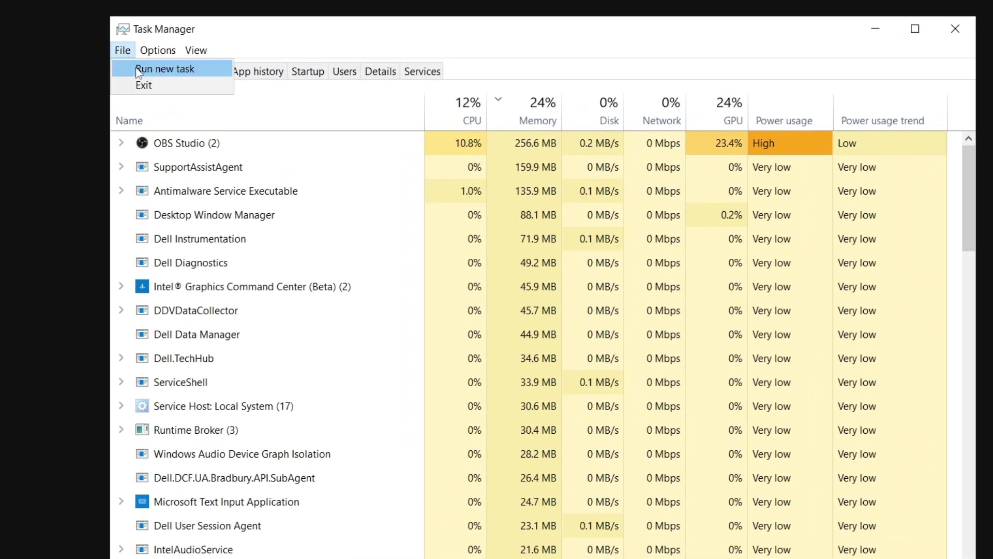
left_click(168, 66)
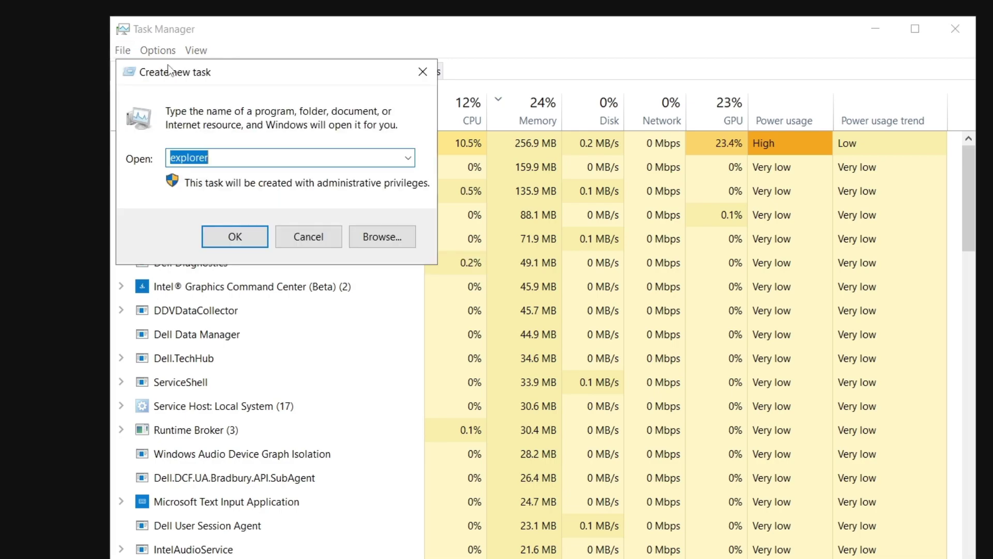
left_click(387, 239)
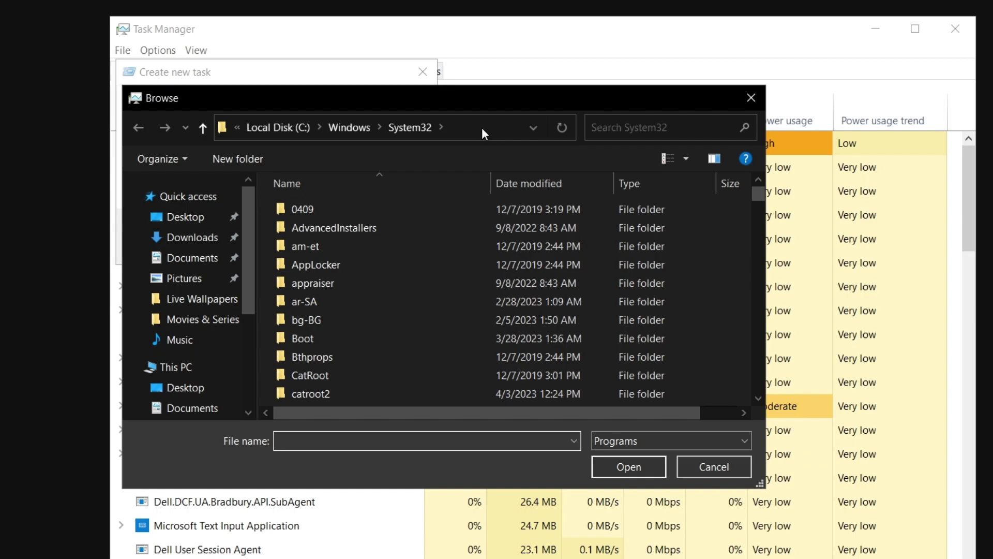
left_click(476, 128)
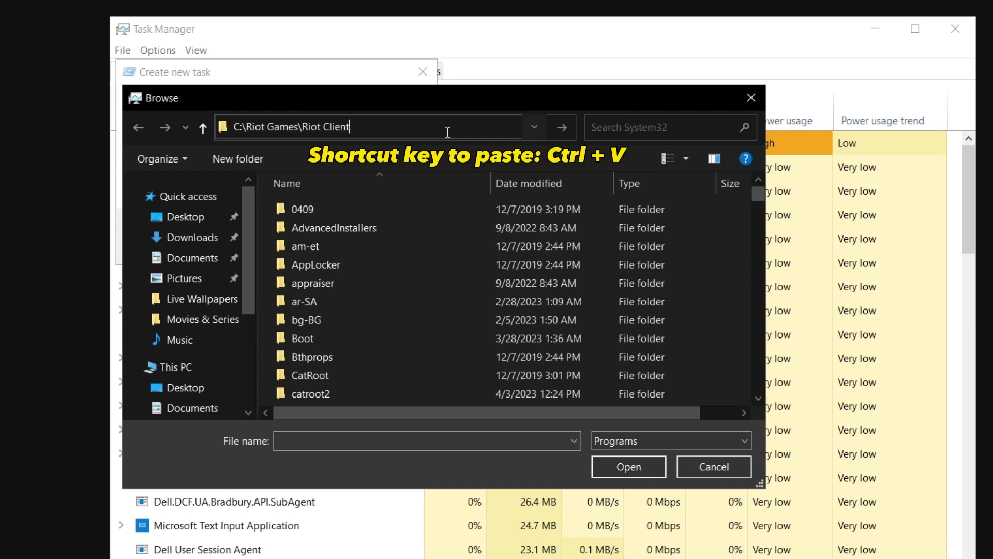
key("Return")
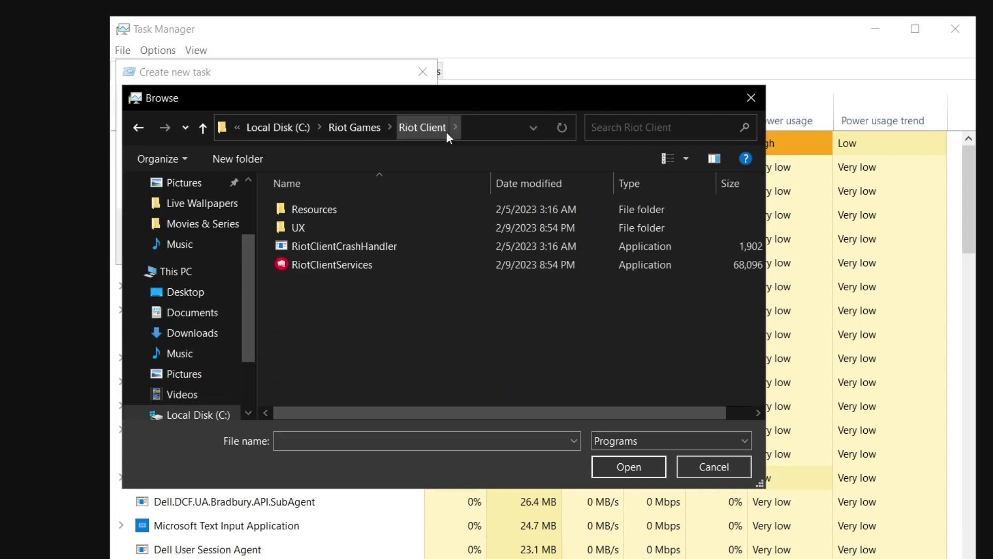
left_click(455, 269)
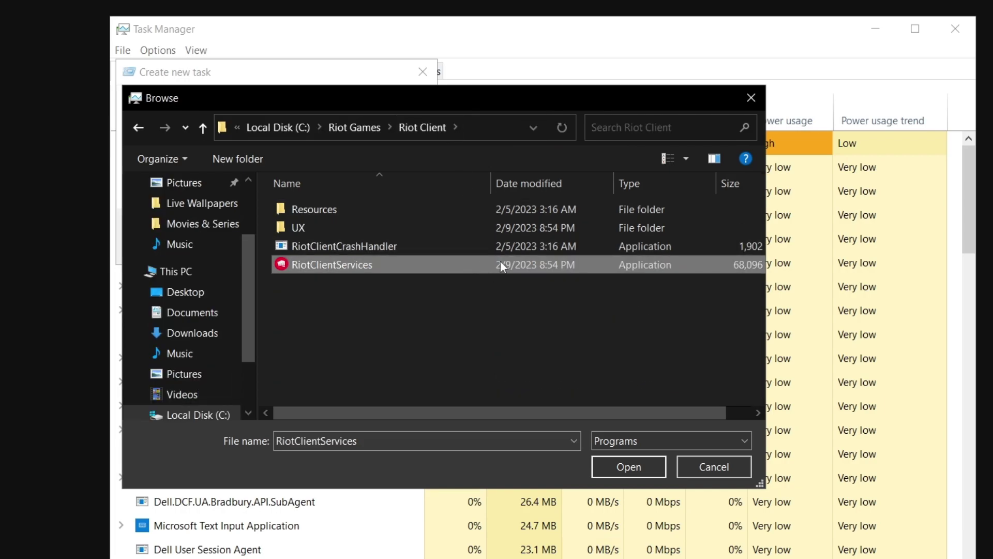
left_click(627, 468)
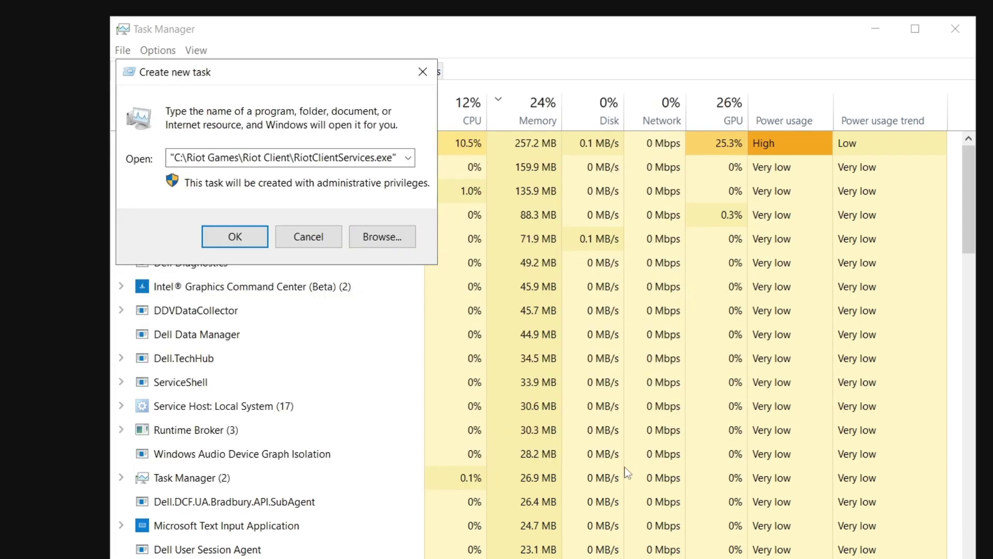
left_click(249, 241)
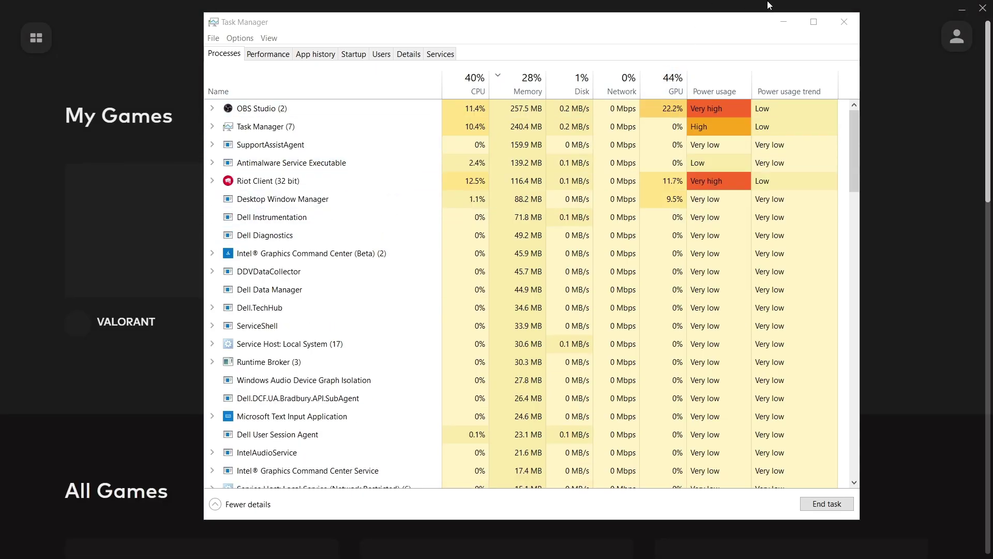
Minimize Task Manager and launch VALORANT from its game page in Riot Client.
left_click(779, 26)
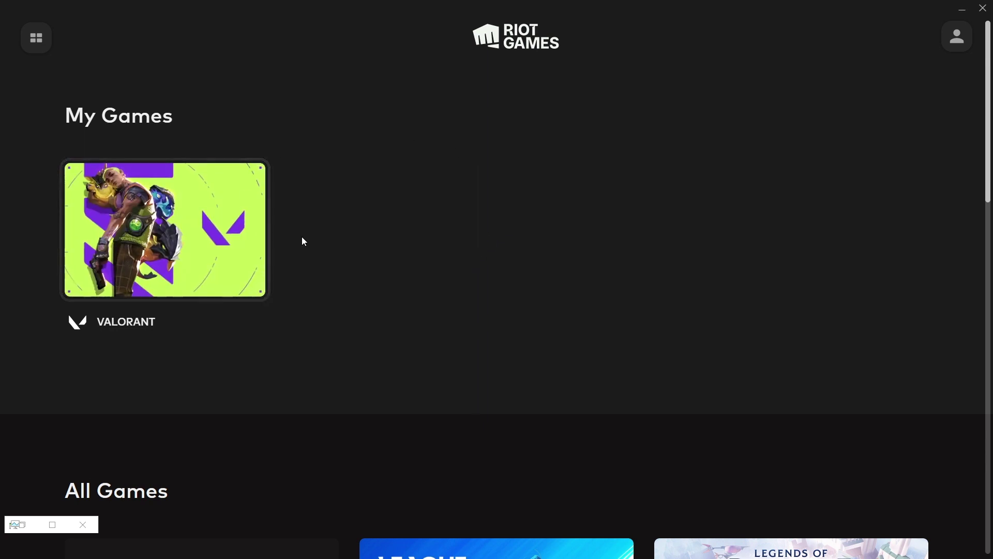
left_click(191, 231)
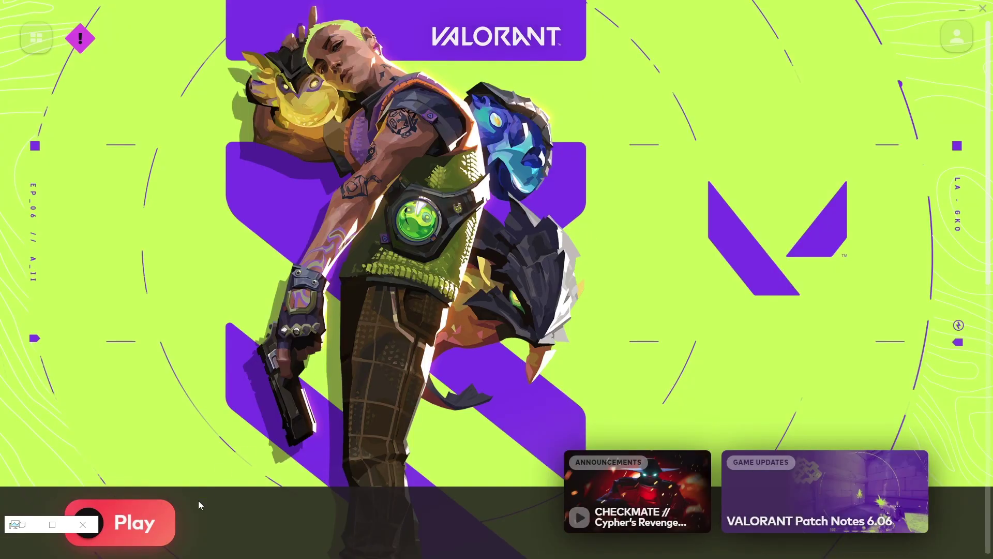
left_click(174, 518)
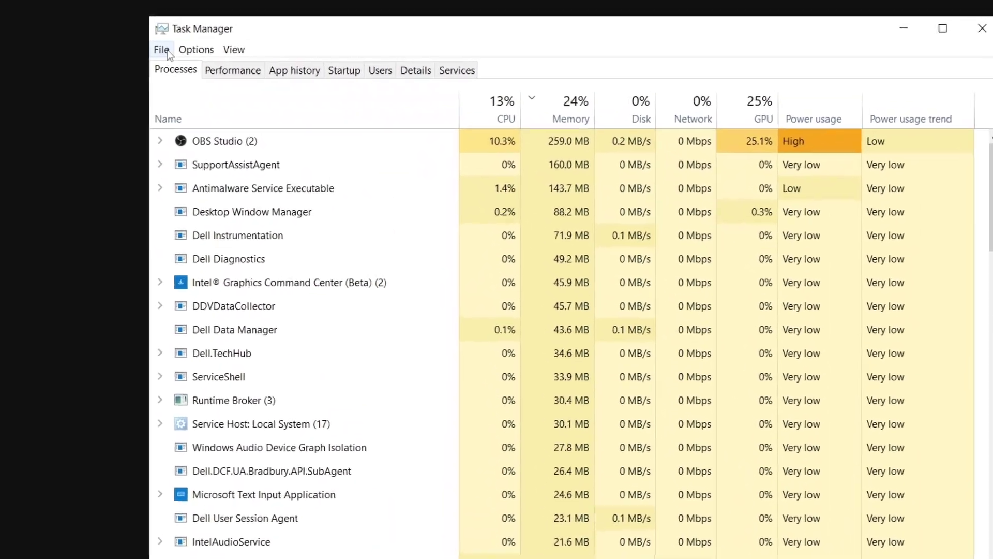
Run 'explorer' as a new task from Task Manager, then close Task Manager.
left_click(166, 50)
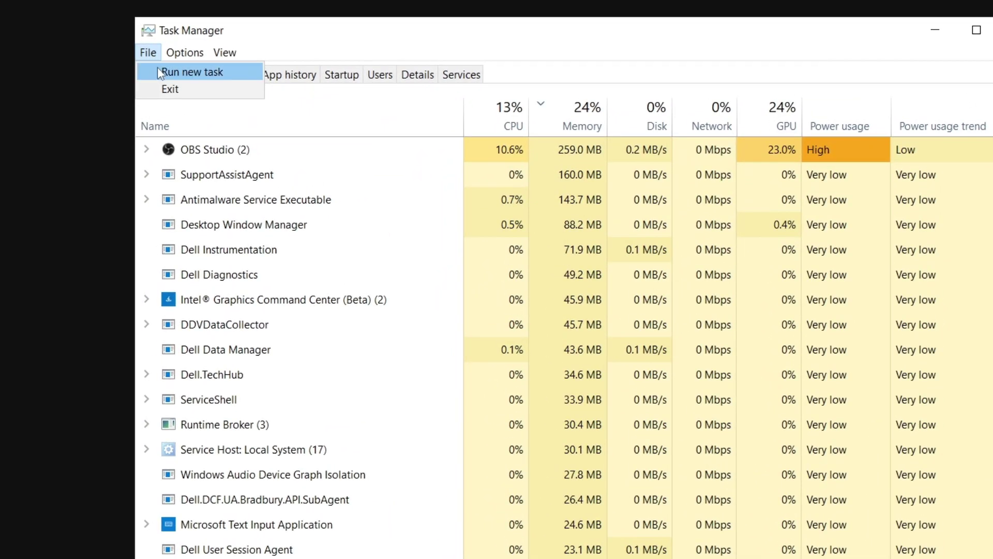
left_click(159, 73)
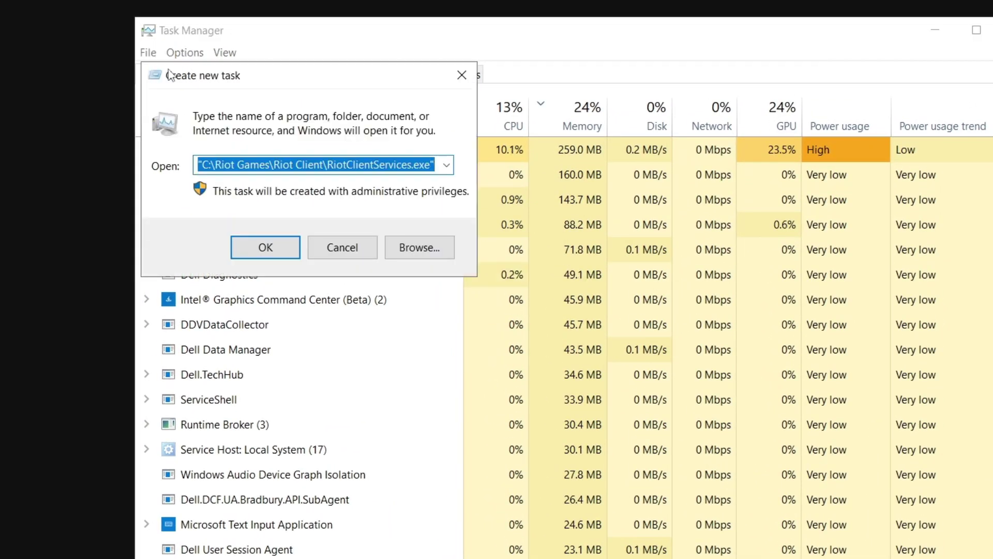
type("explorer")
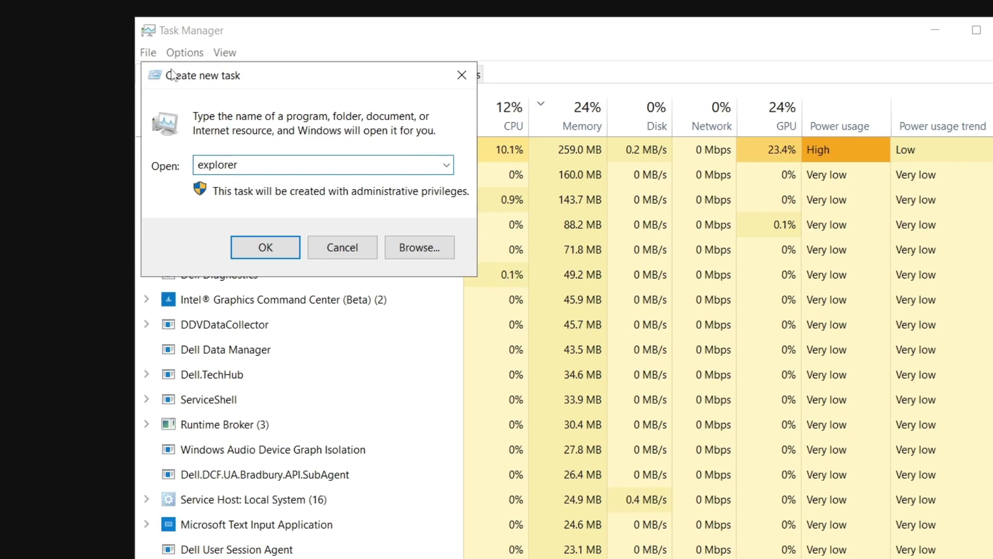
key("ctrl+a")
left_click(284, 246)
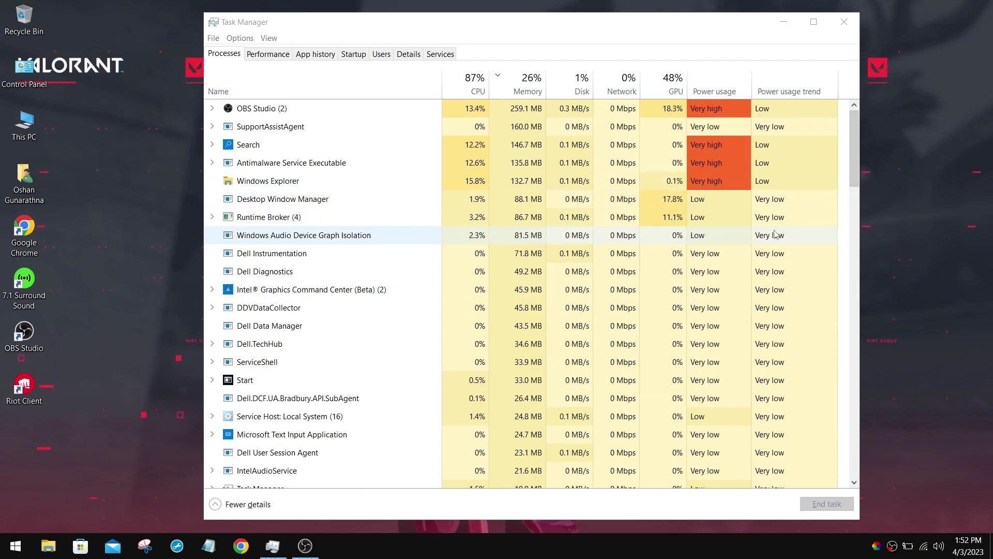
key("alt+F4")
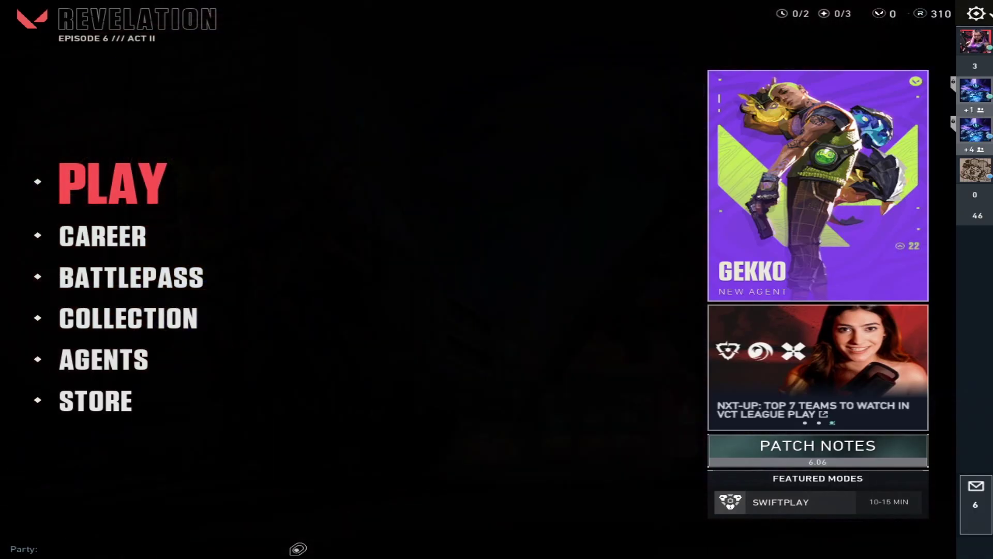
In VALORANT's video settings, keep Display Mode at Fullscreen and set Graphics Quality Bloom to Off.
key("Escape")
left_click(501, 210)
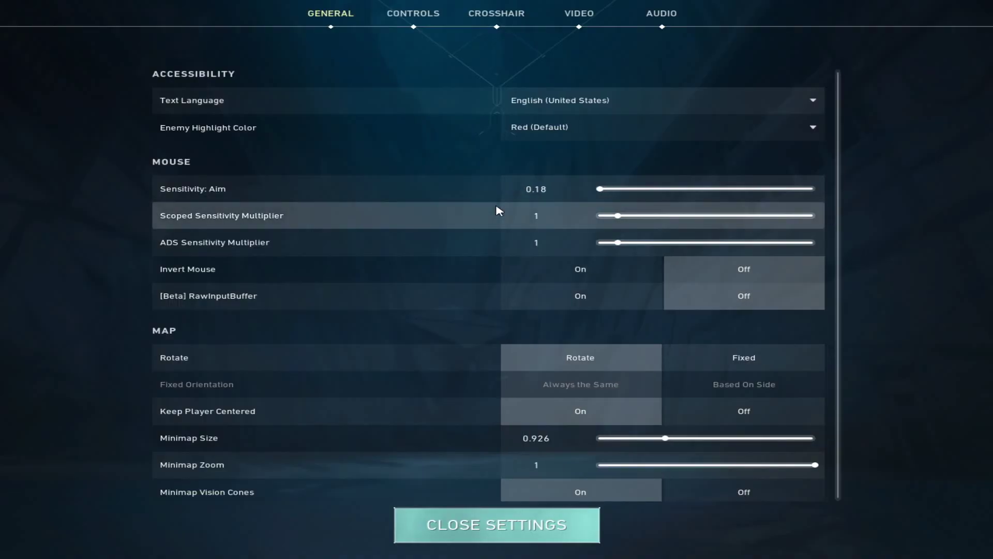
left_click(579, 24)
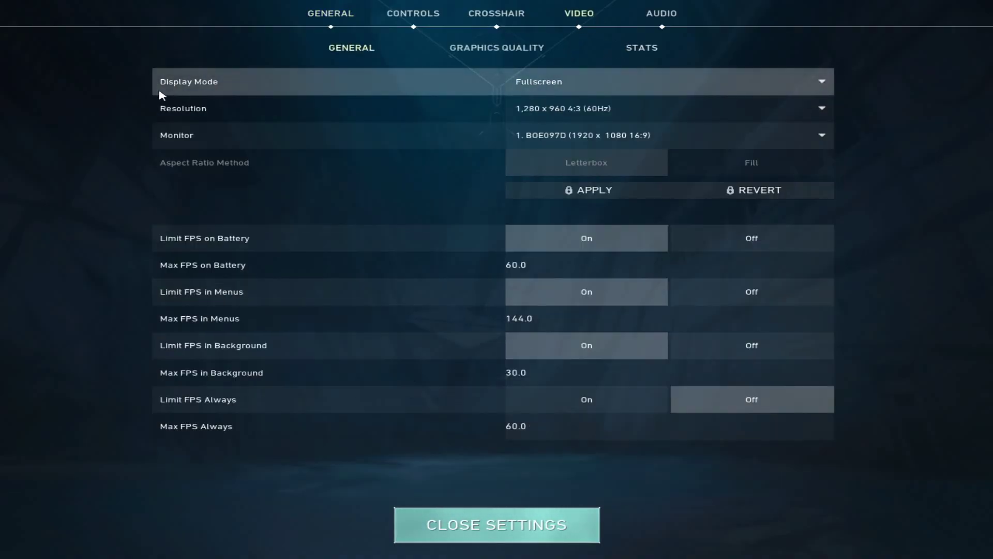
left_click(571, 84)
left_click(538, 102)
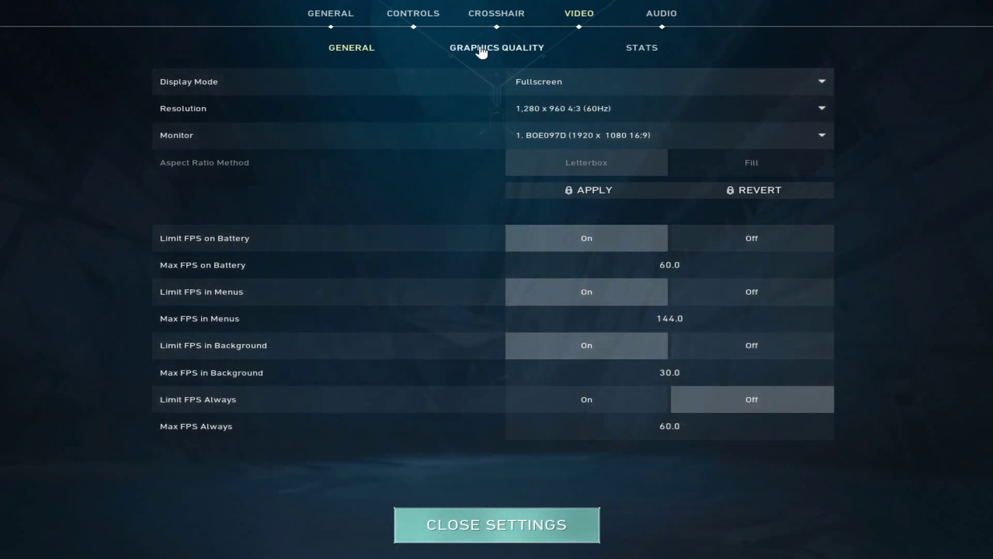
left_click(482, 52)
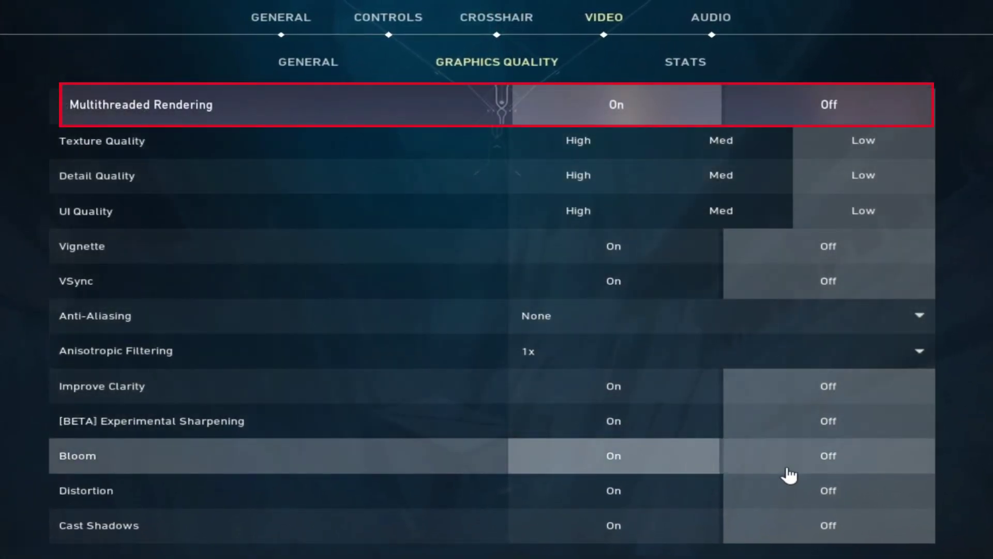
left_click(884, 458)
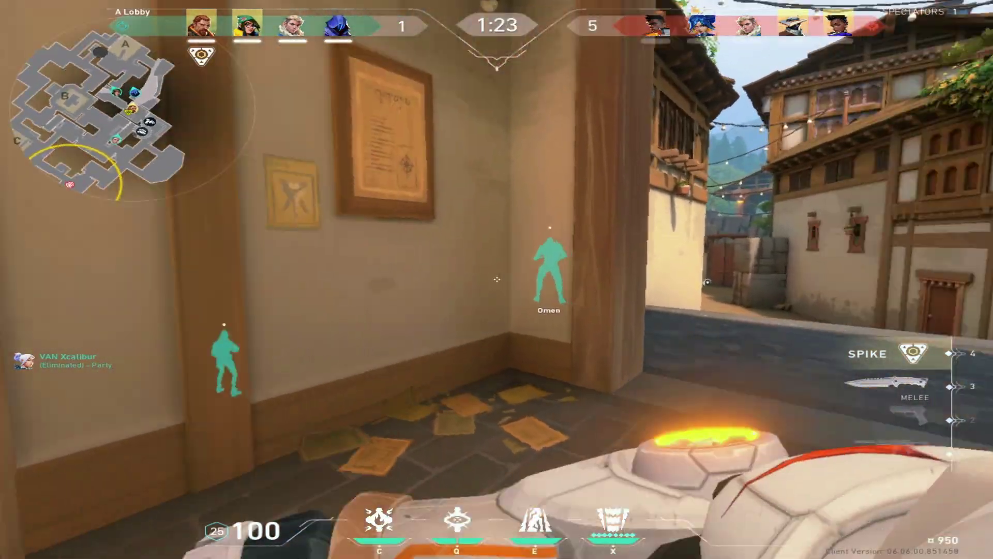
During the match, switch to the knife, back to the gun, then swap to the rifle.
key("3")
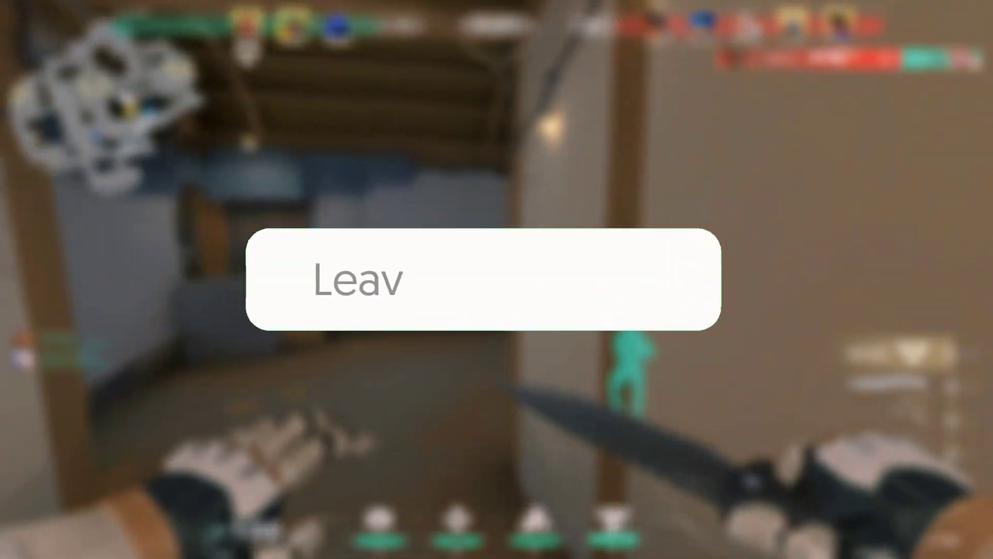
key("1")
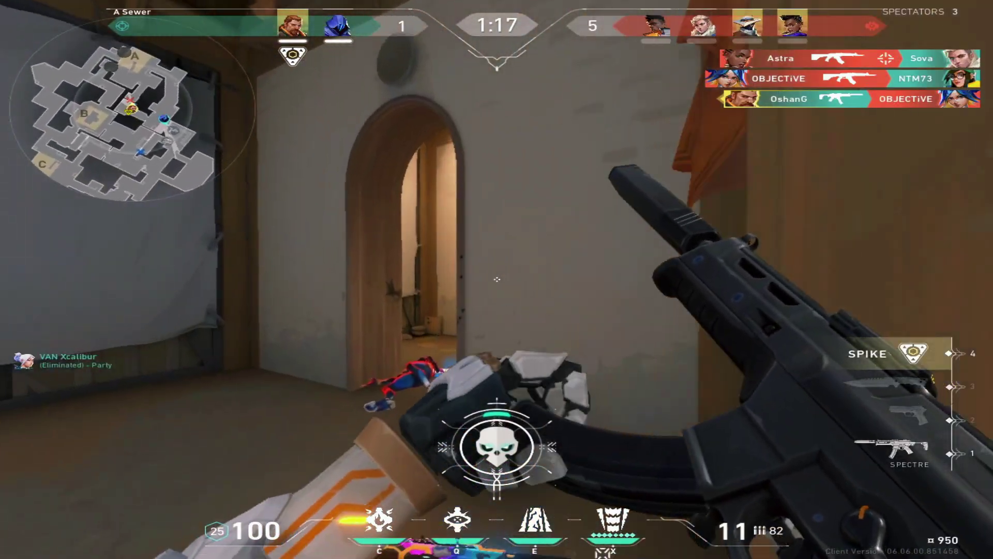
key("f")
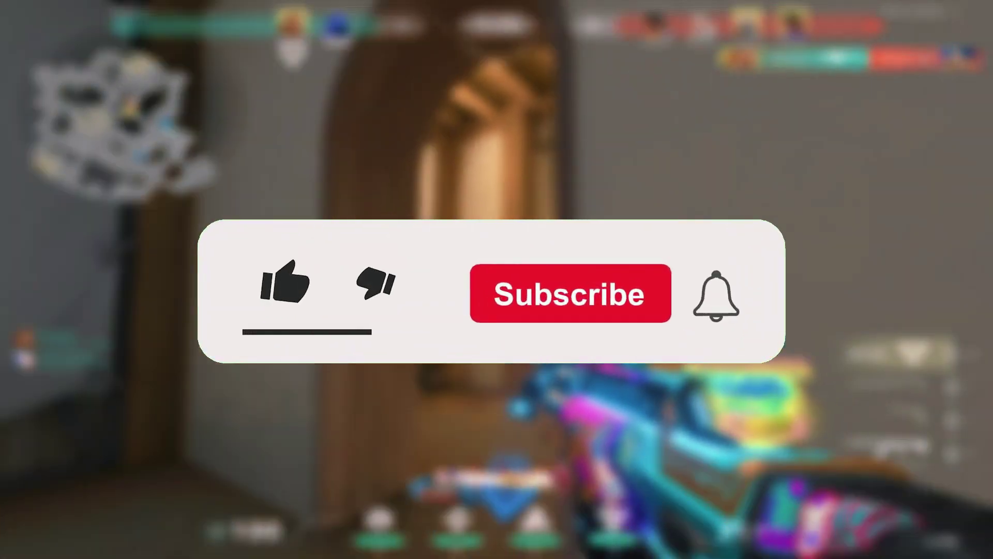